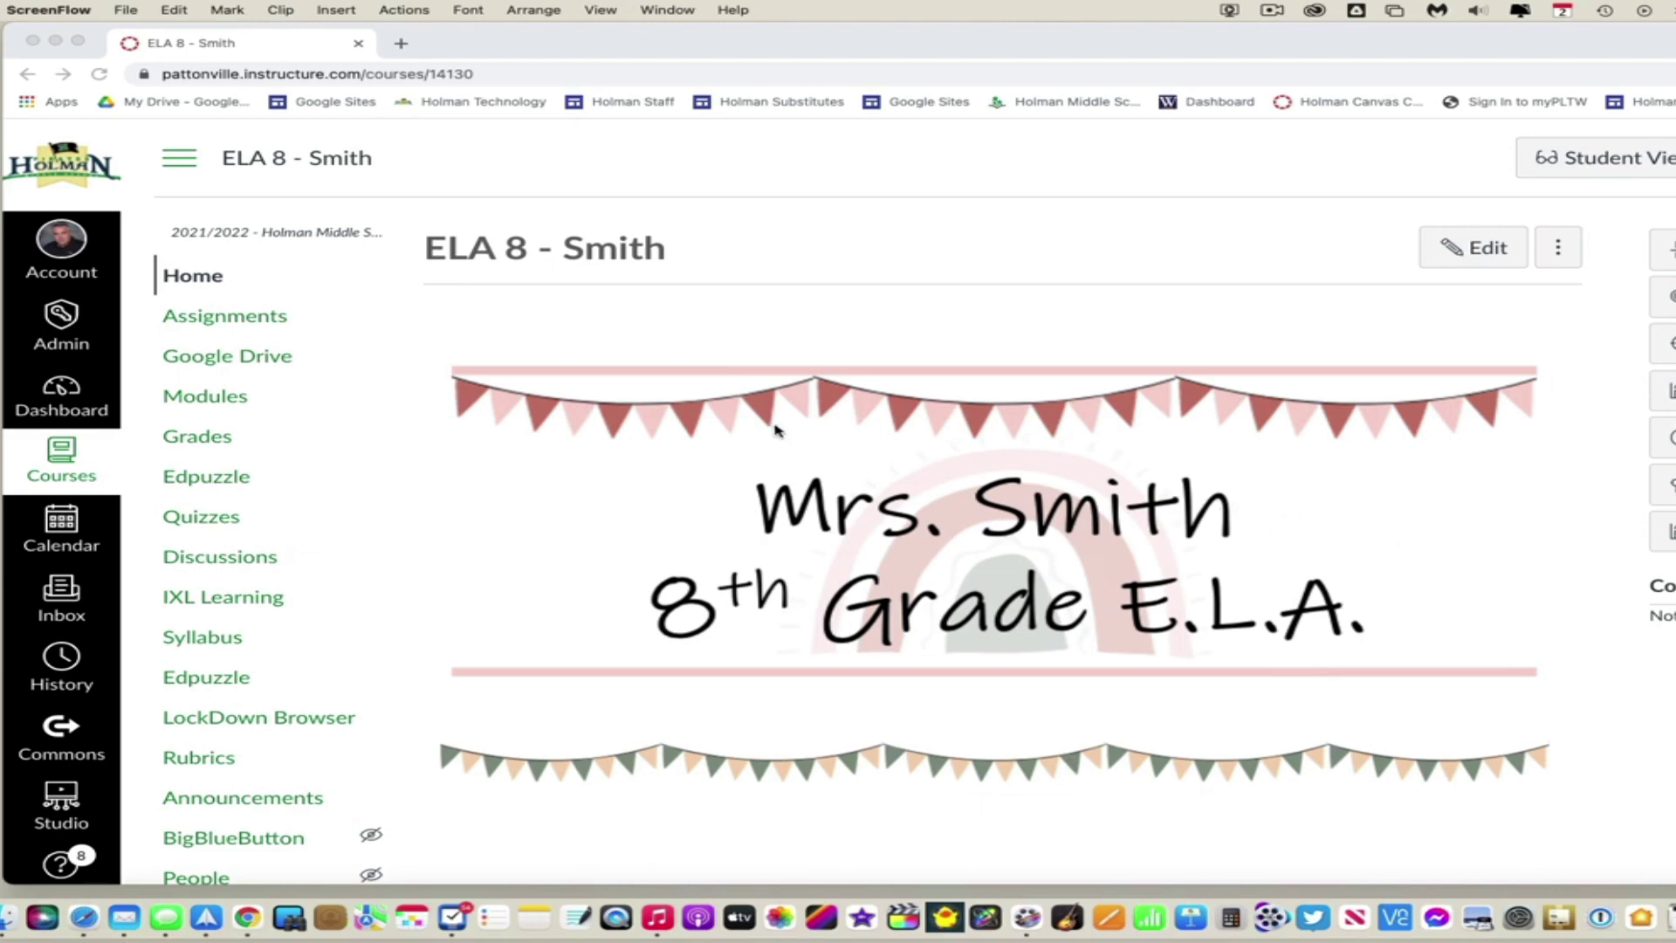
Scroll the ELA 8 - Smith course navigation down and open its Settings page
{"action": "scroll", "coordinate": [774, 429], "scroll_direction": "down", "scroll_amount": 1}
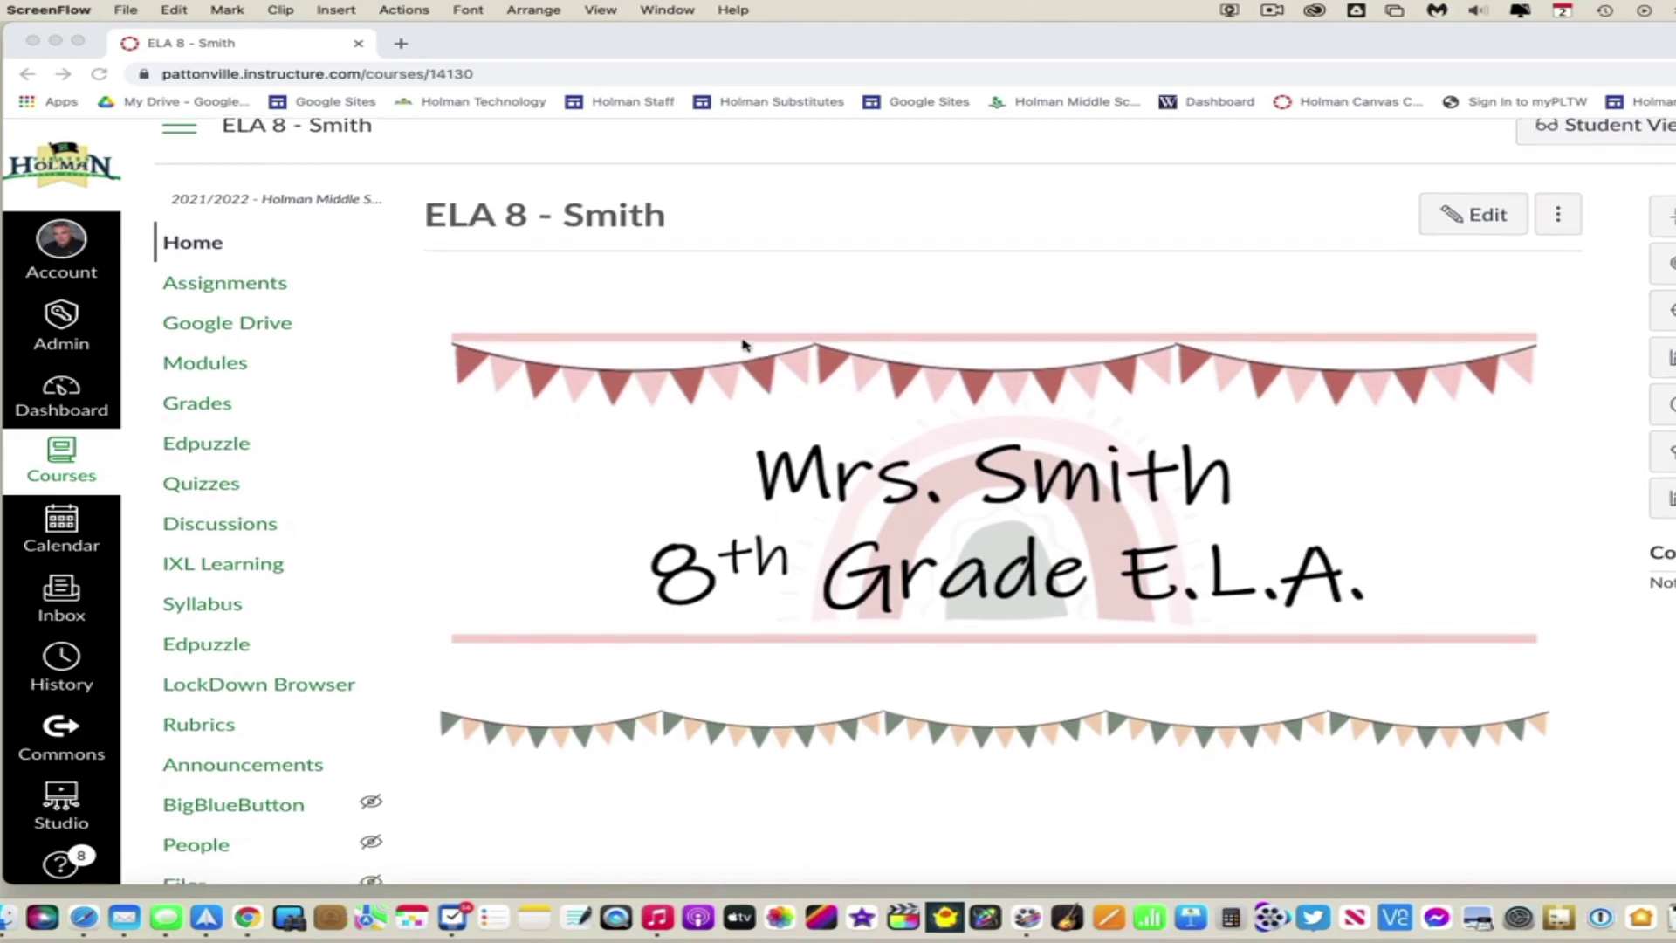
{"action": "scroll", "coordinate": [314, 543], "scroll_direction": "down", "scroll_amount": 6}
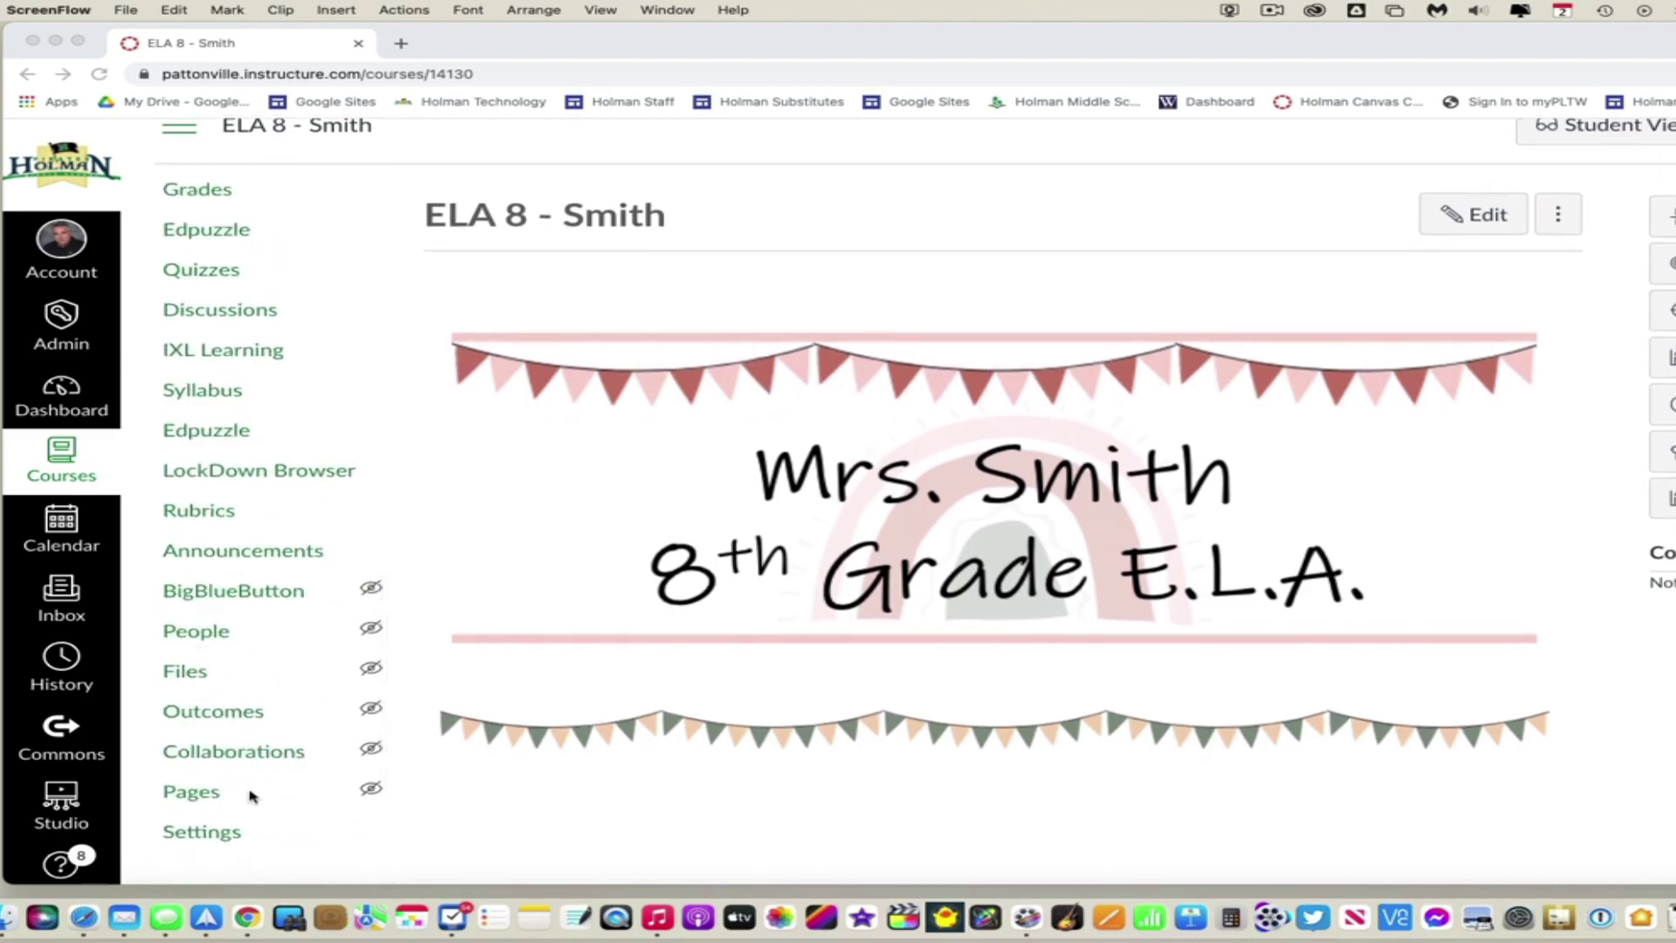
{"action": "left_click", "coordinate": [201, 843]}
{"action": "left_click", "coordinate": [205, 840]}
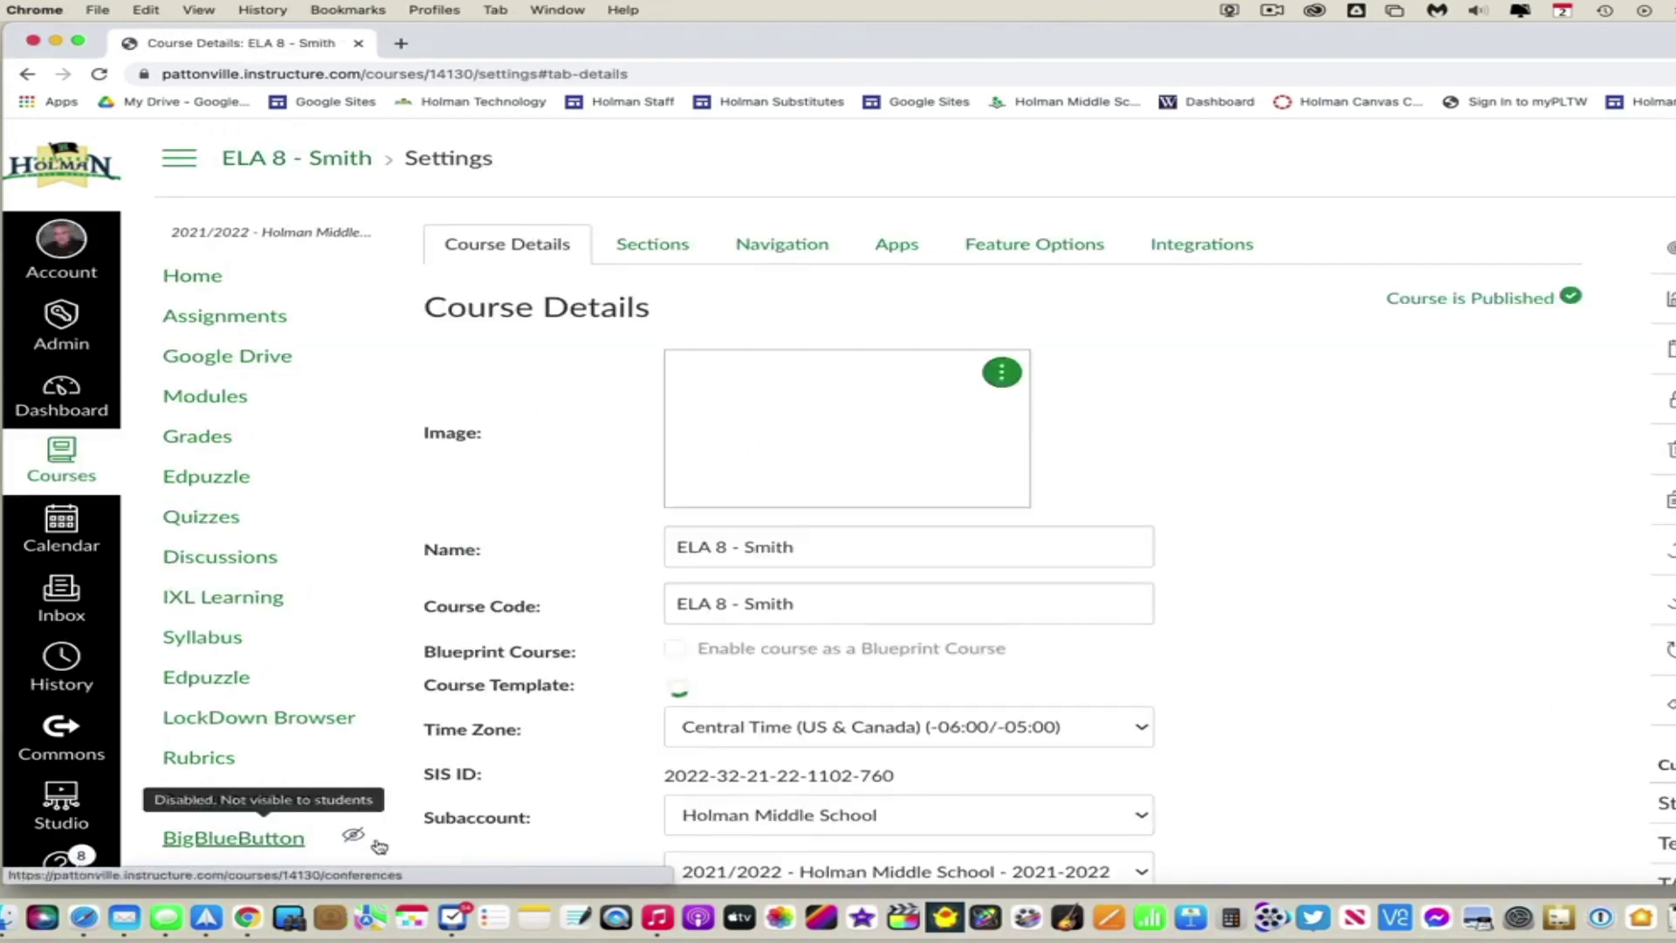
Enable New Course and User Analytics under Feature Options, then go back to the course Home
{"action": "left_click", "coordinate": [1005, 250]}
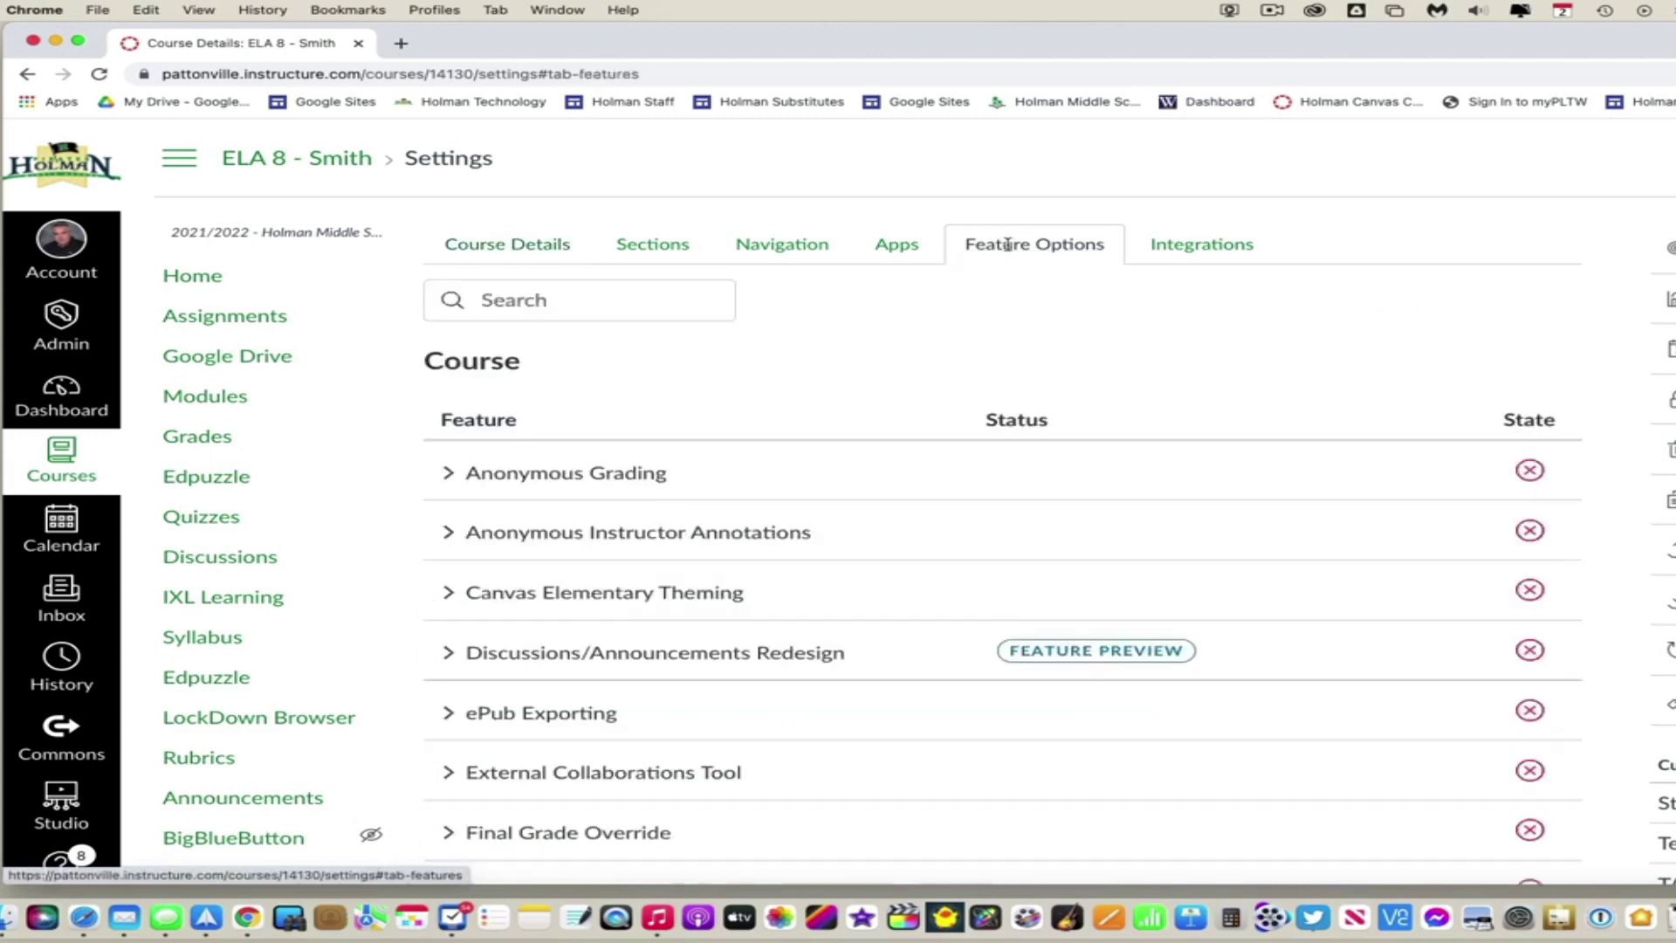
{"action": "scroll", "coordinate": [1008, 246], "scroll_direction": "down", "scroll_amount": 5}
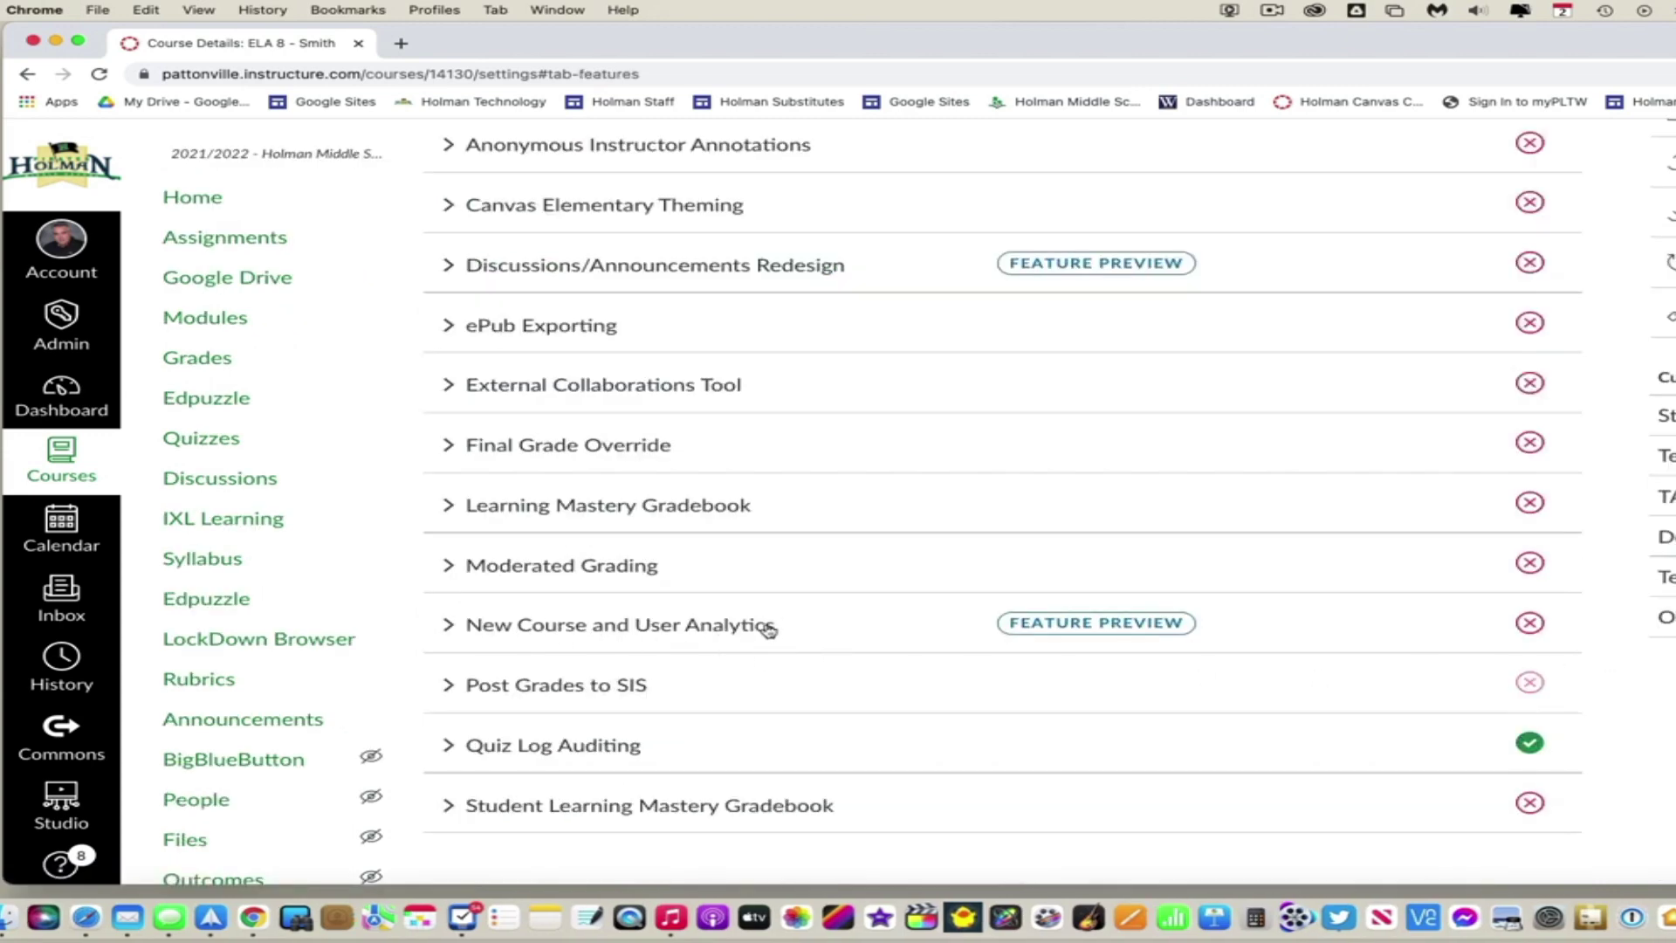
{"action": "left_click", "coordinate": [1531, 627]}
{"action": "left_click", "coordinate": [1533, 677]}
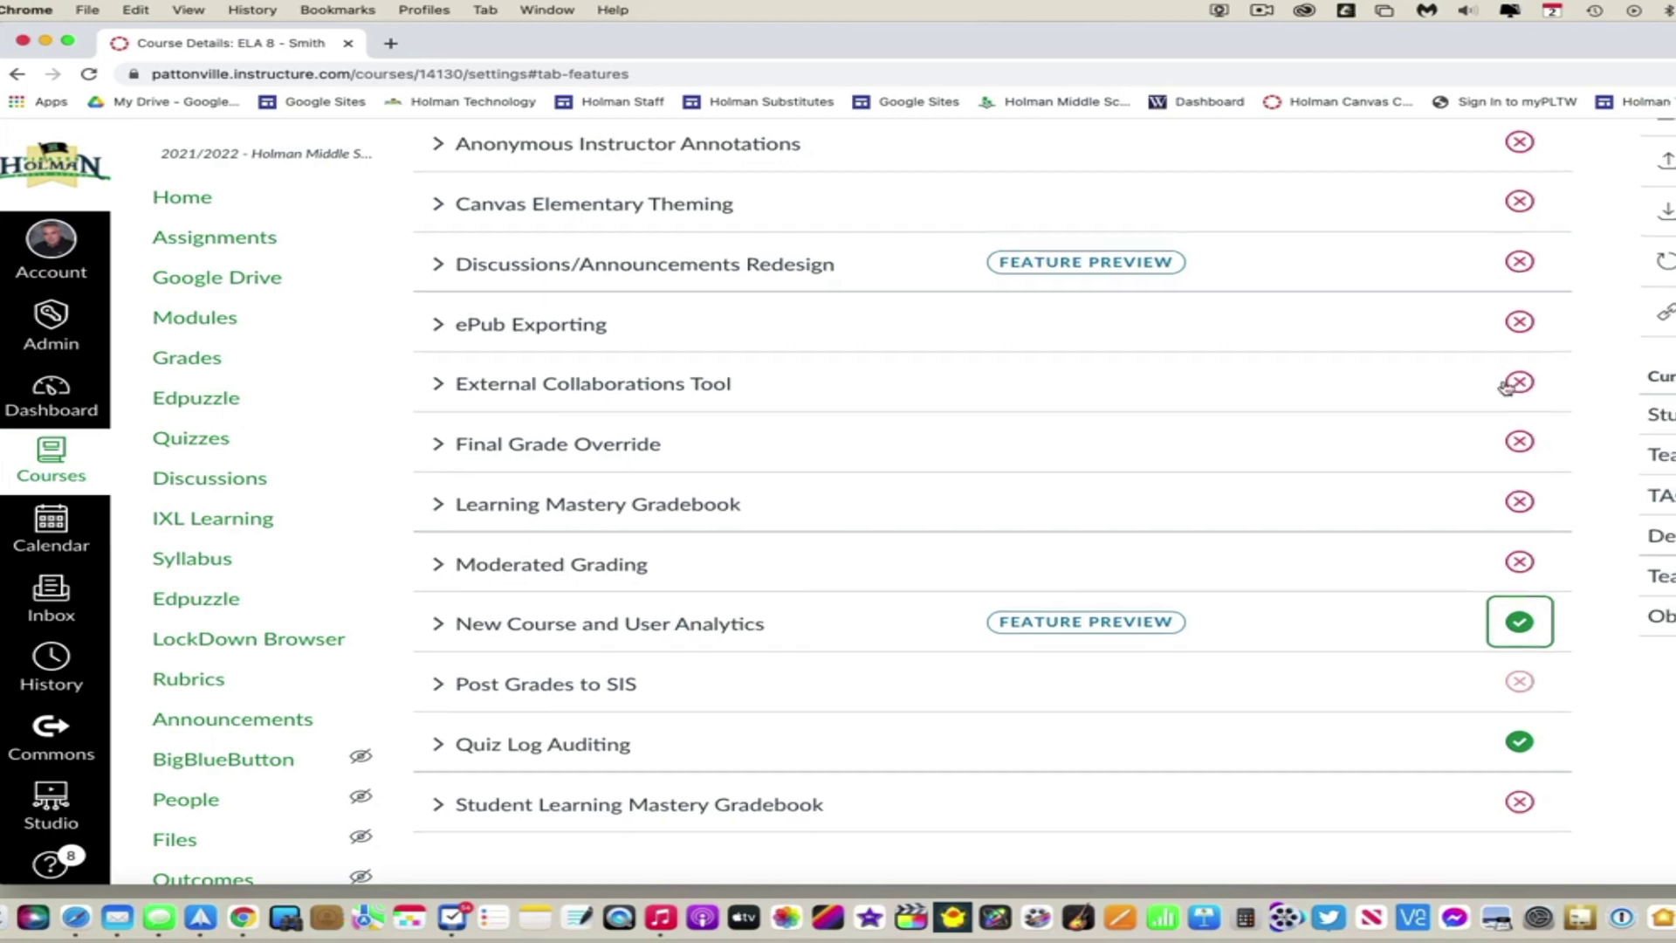
{"action": "scroll", "coordinate": [1487, 339], "scroll_direction": "up", "scroll_amount": 5}
{"action": "left_click", "coordinate": [35, 290]}
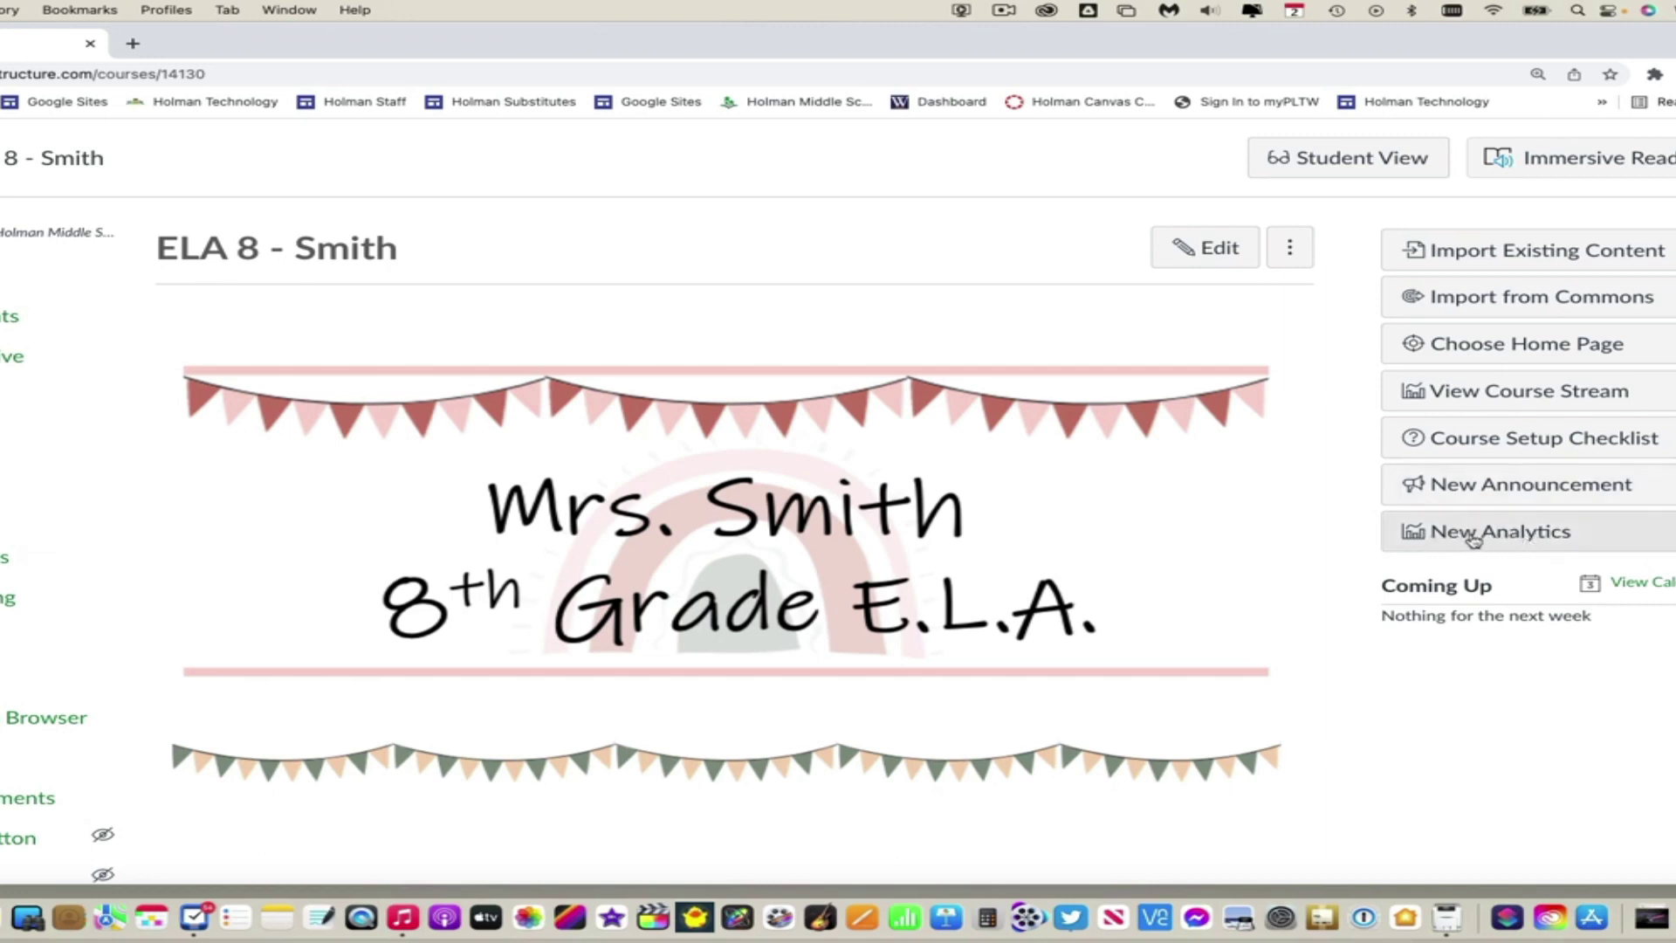
Launch New Analytics for the course, showing the 66.72% average course grade
{"action": "left_click", "coordinate": [1516, 539]}
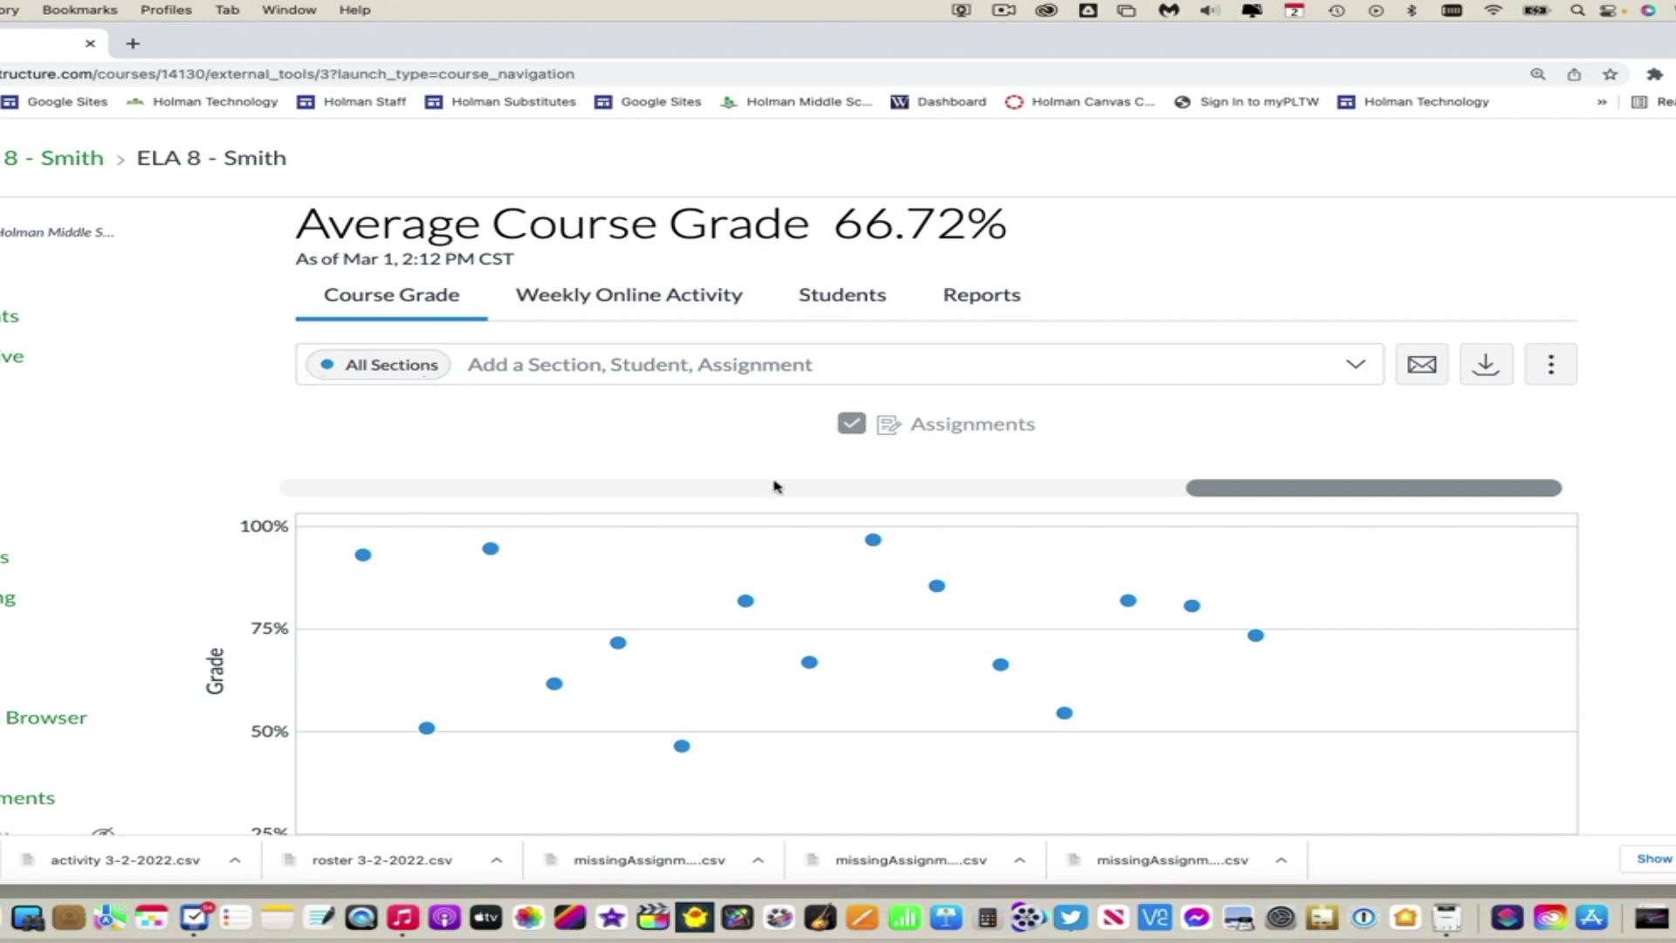
{"action": "scroll", "coordinate": [777, 486], "scroll_direction": "down", "scroll_amount": 3}
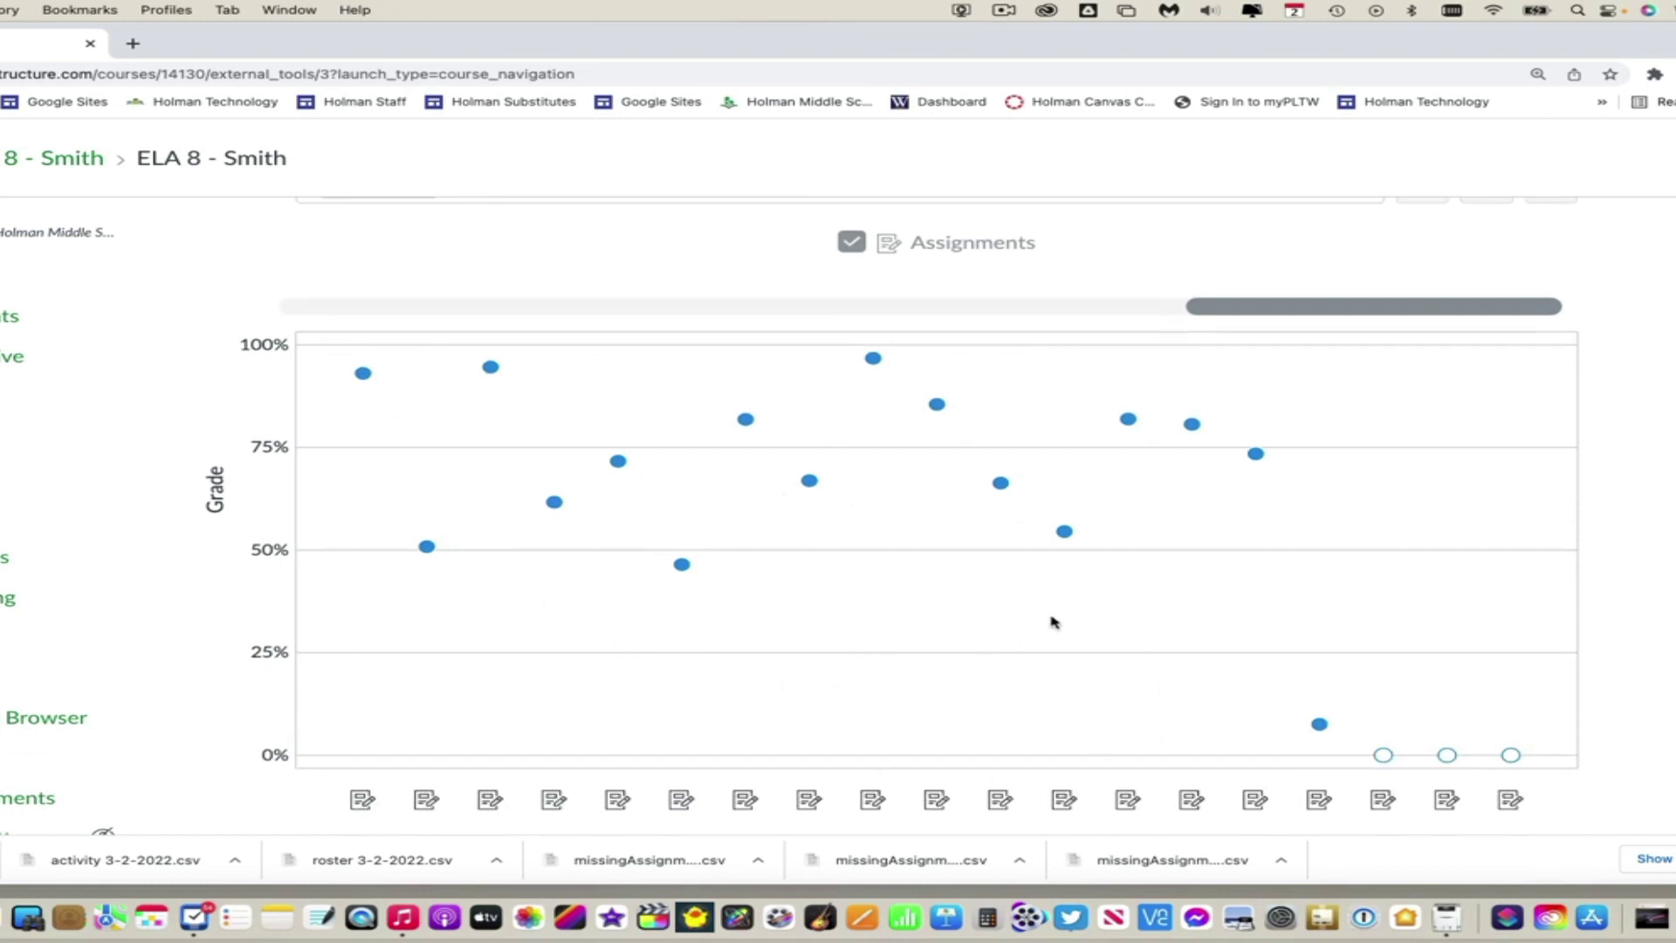
{"action": "scroll", "coordinate": [1053, 623], "scroll_direction": "up", "scroll_amount": 3}
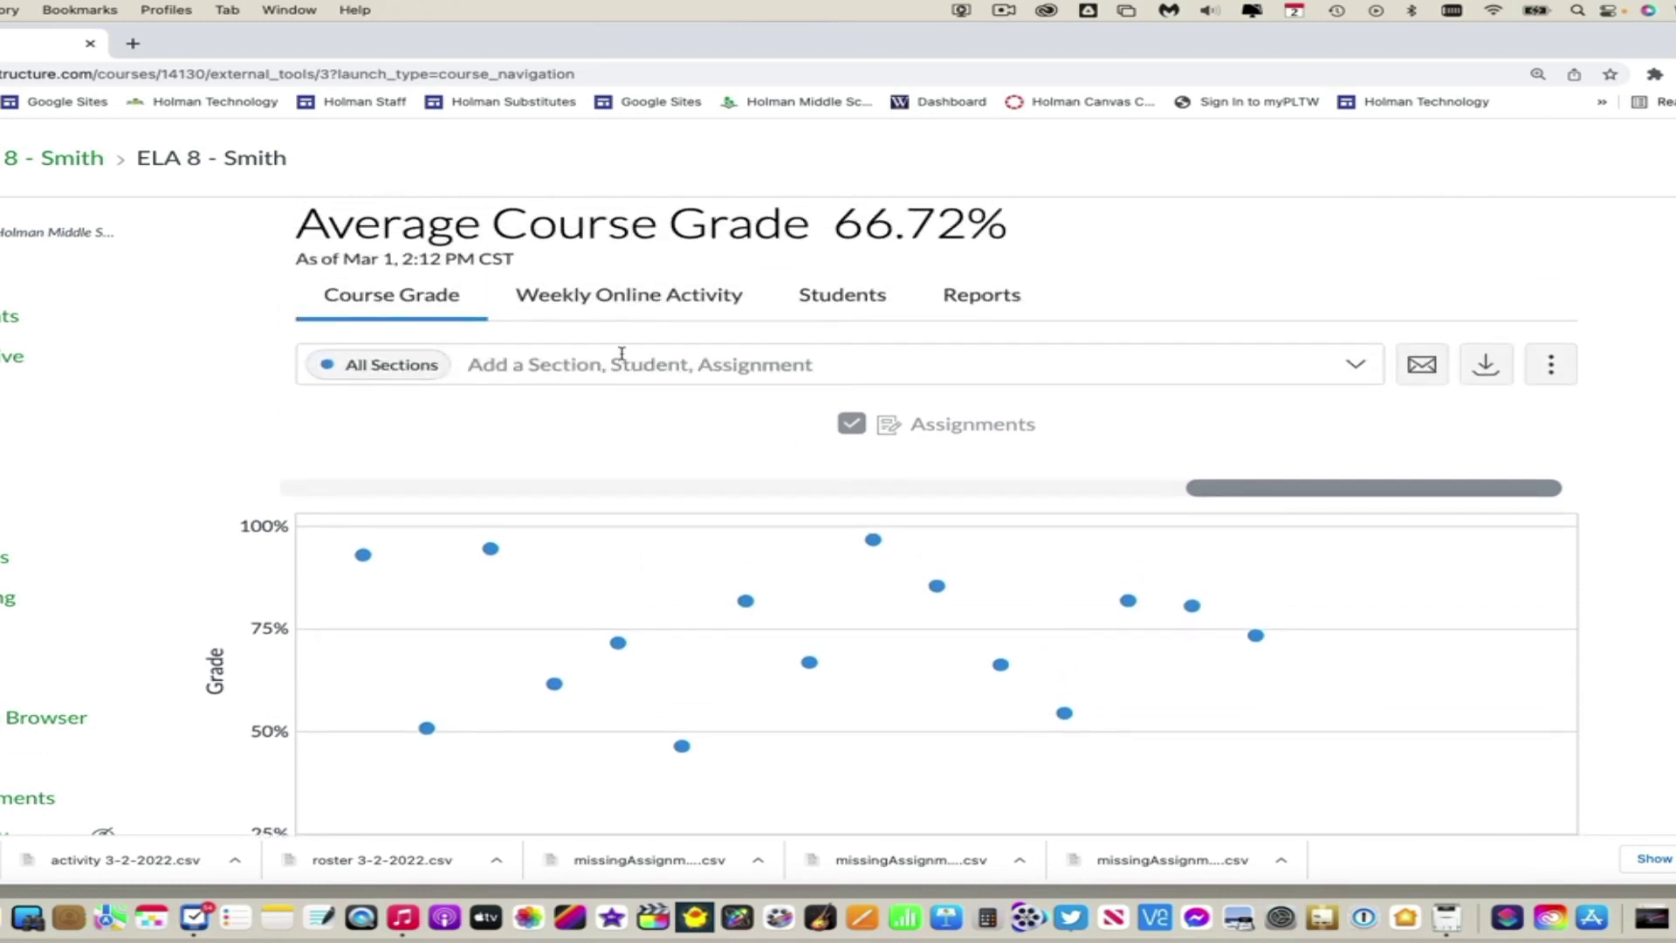
Add section 1(A-B) to the grade chart to compare it against All Sections
{"action": "left_click", "coordinate": [1366, 371]}
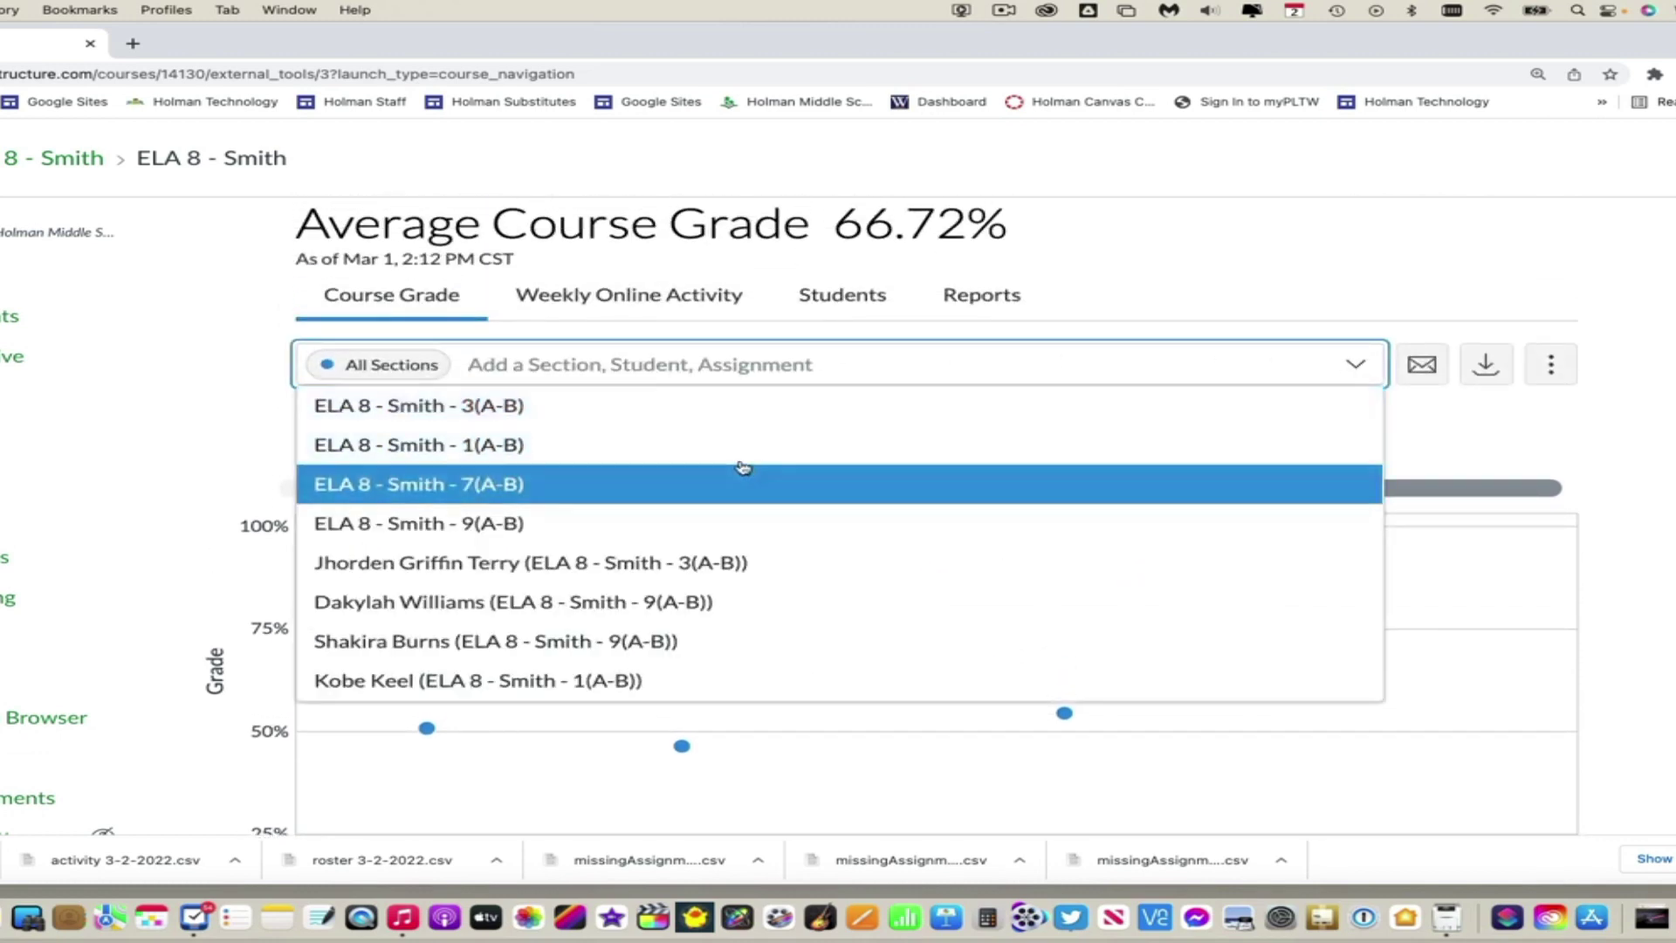
{"action": "left_click", "coordinate": [749, 448]}
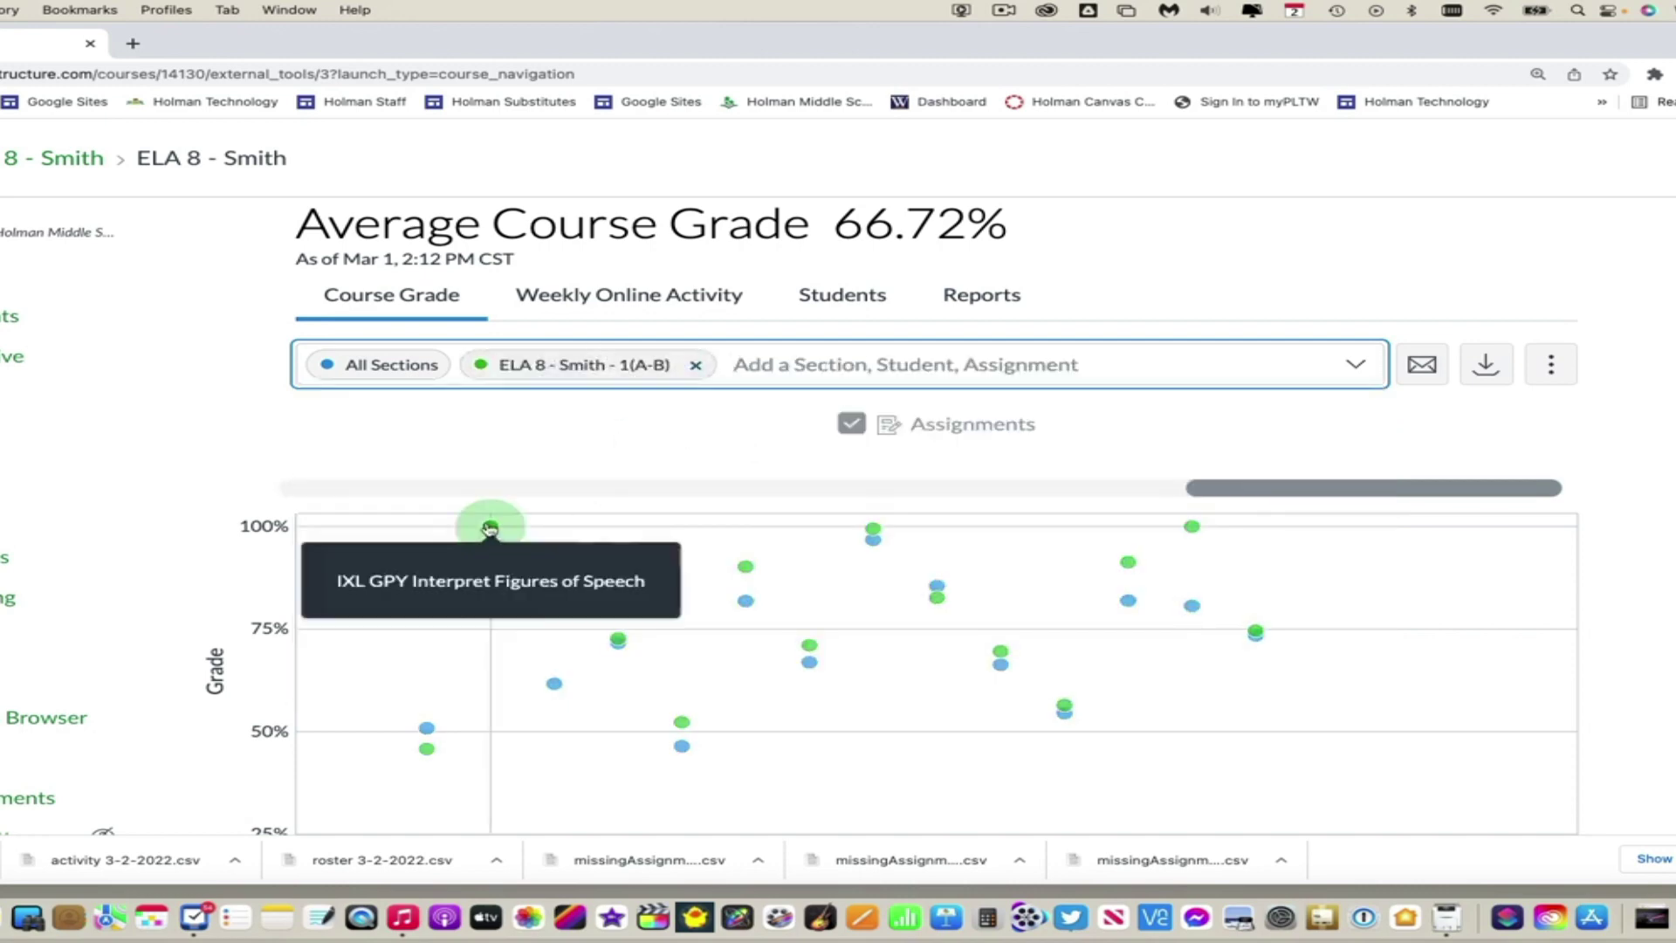
{"action": "mouse_move", "coordinate": [491, 552]}
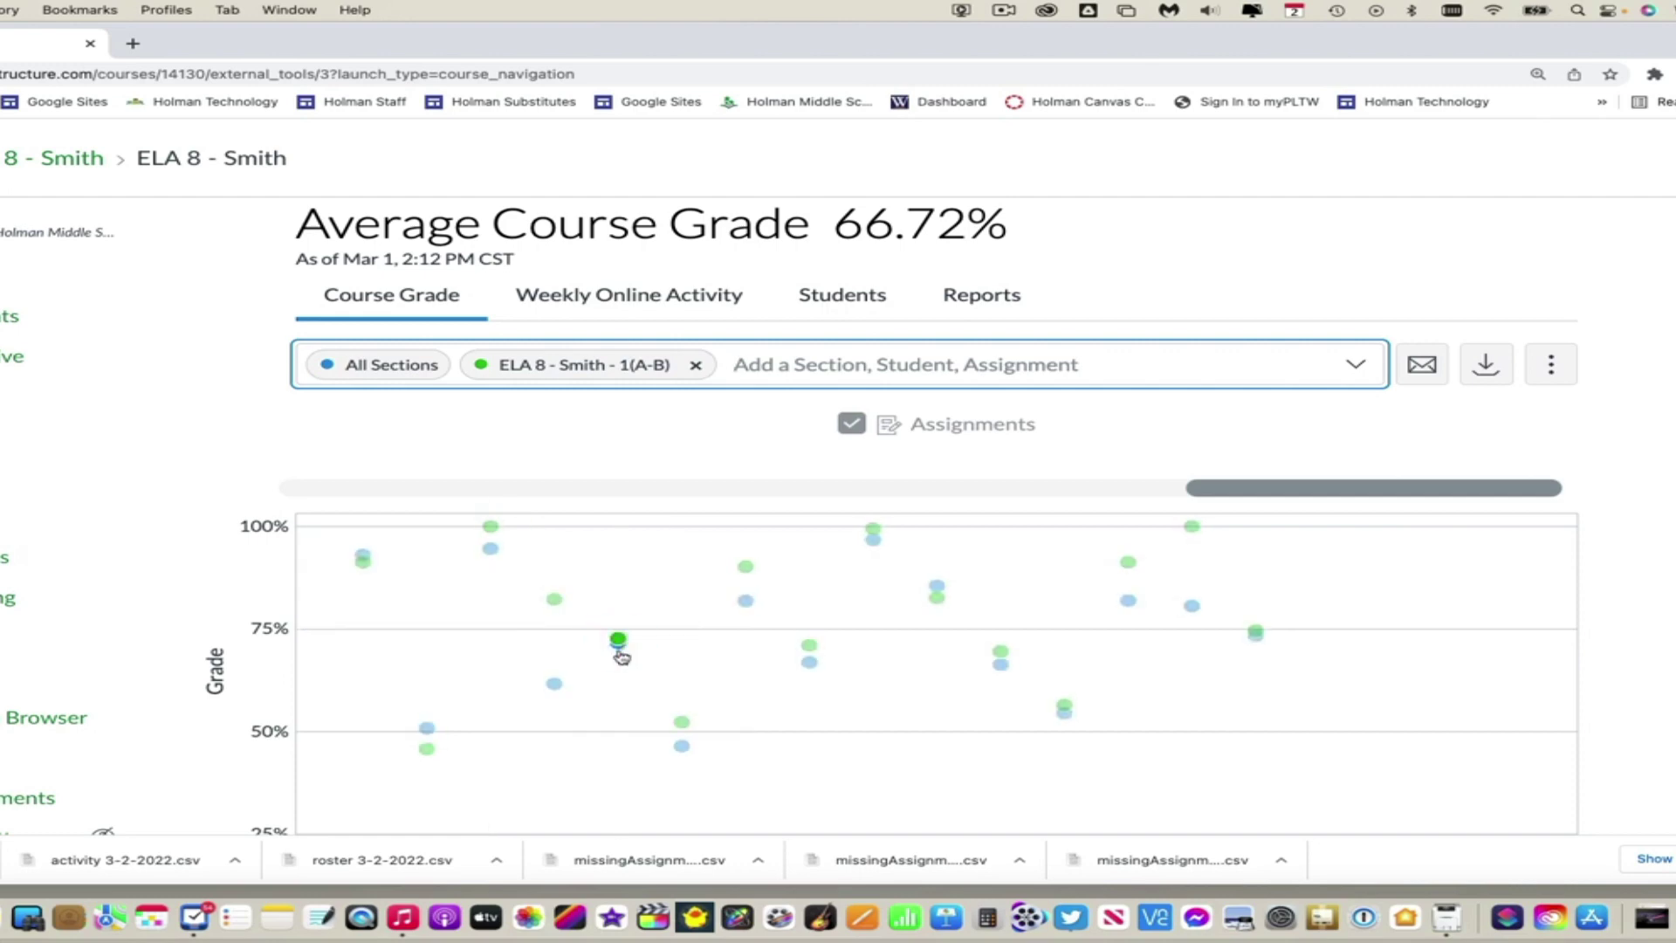
{"action": "mouse_move", "coordinate": [742, 607]}
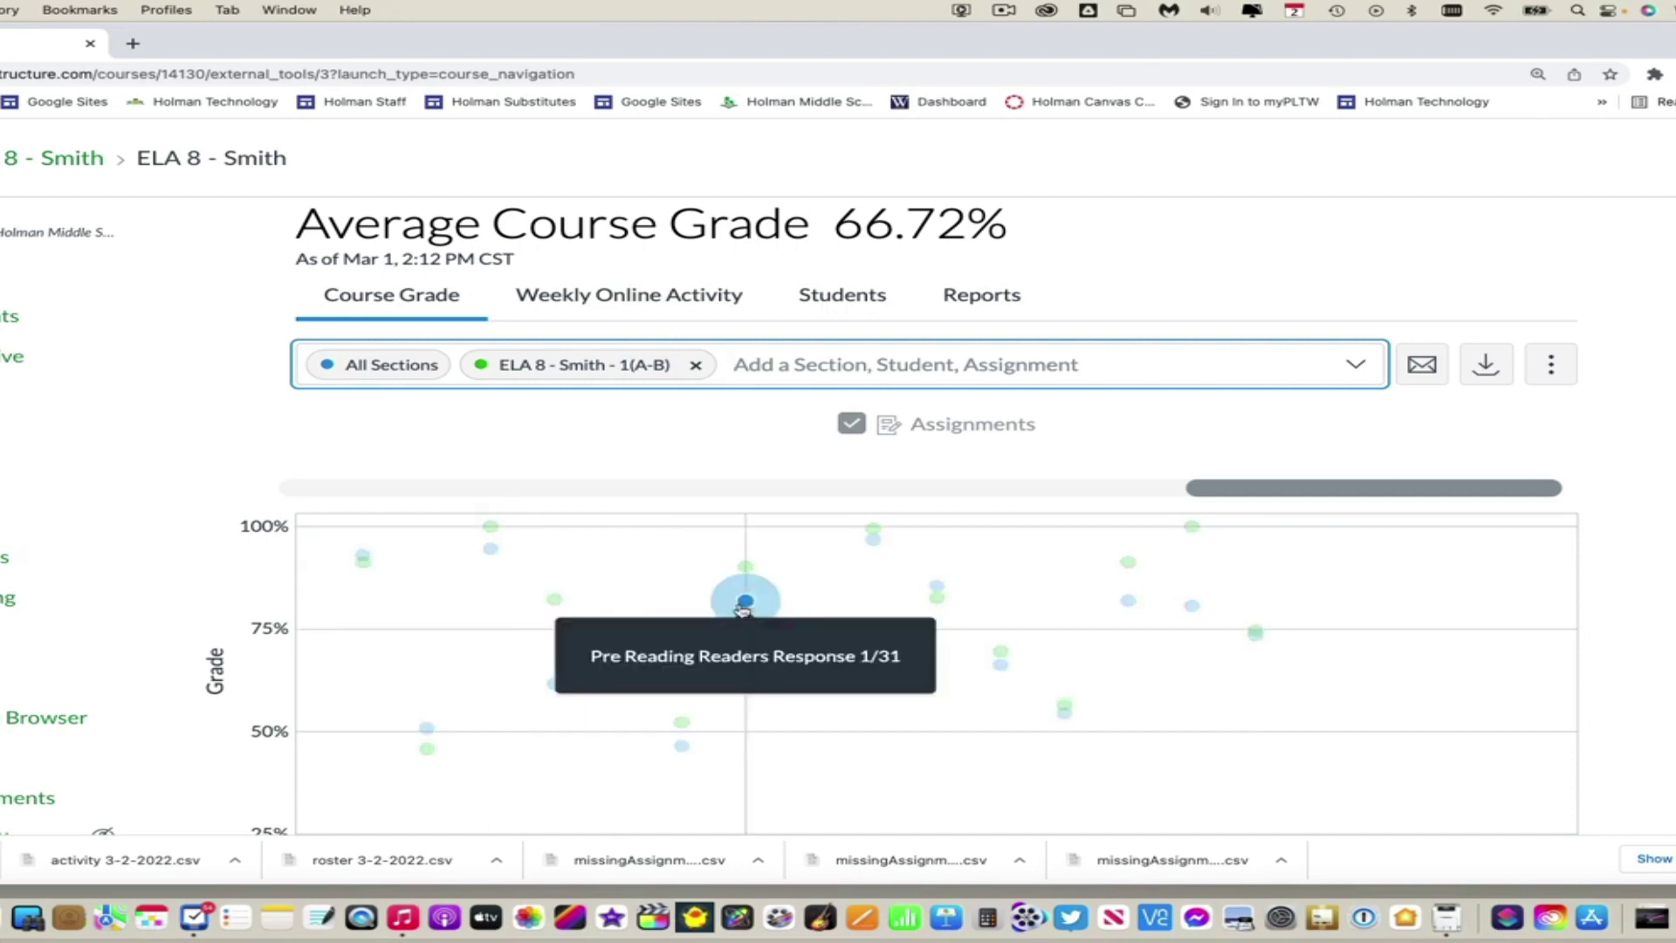
{"action": "mouse_move", "coordinate": [754, 570]}
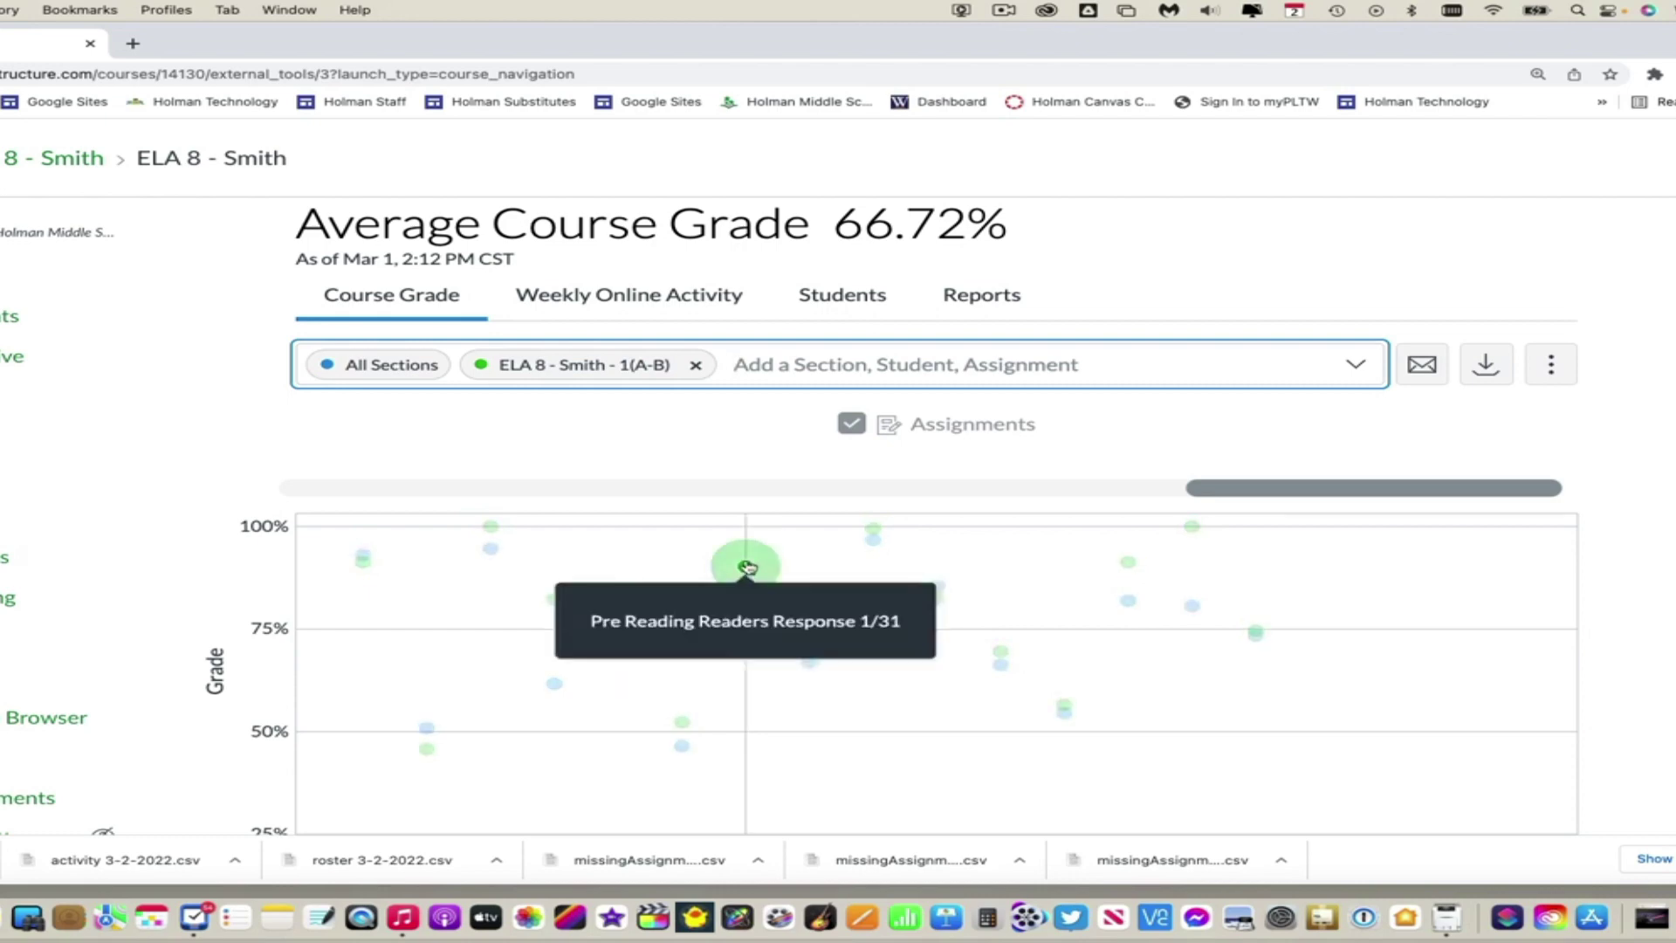
{"action": "left_click", "coordinate": [1554, 368]}
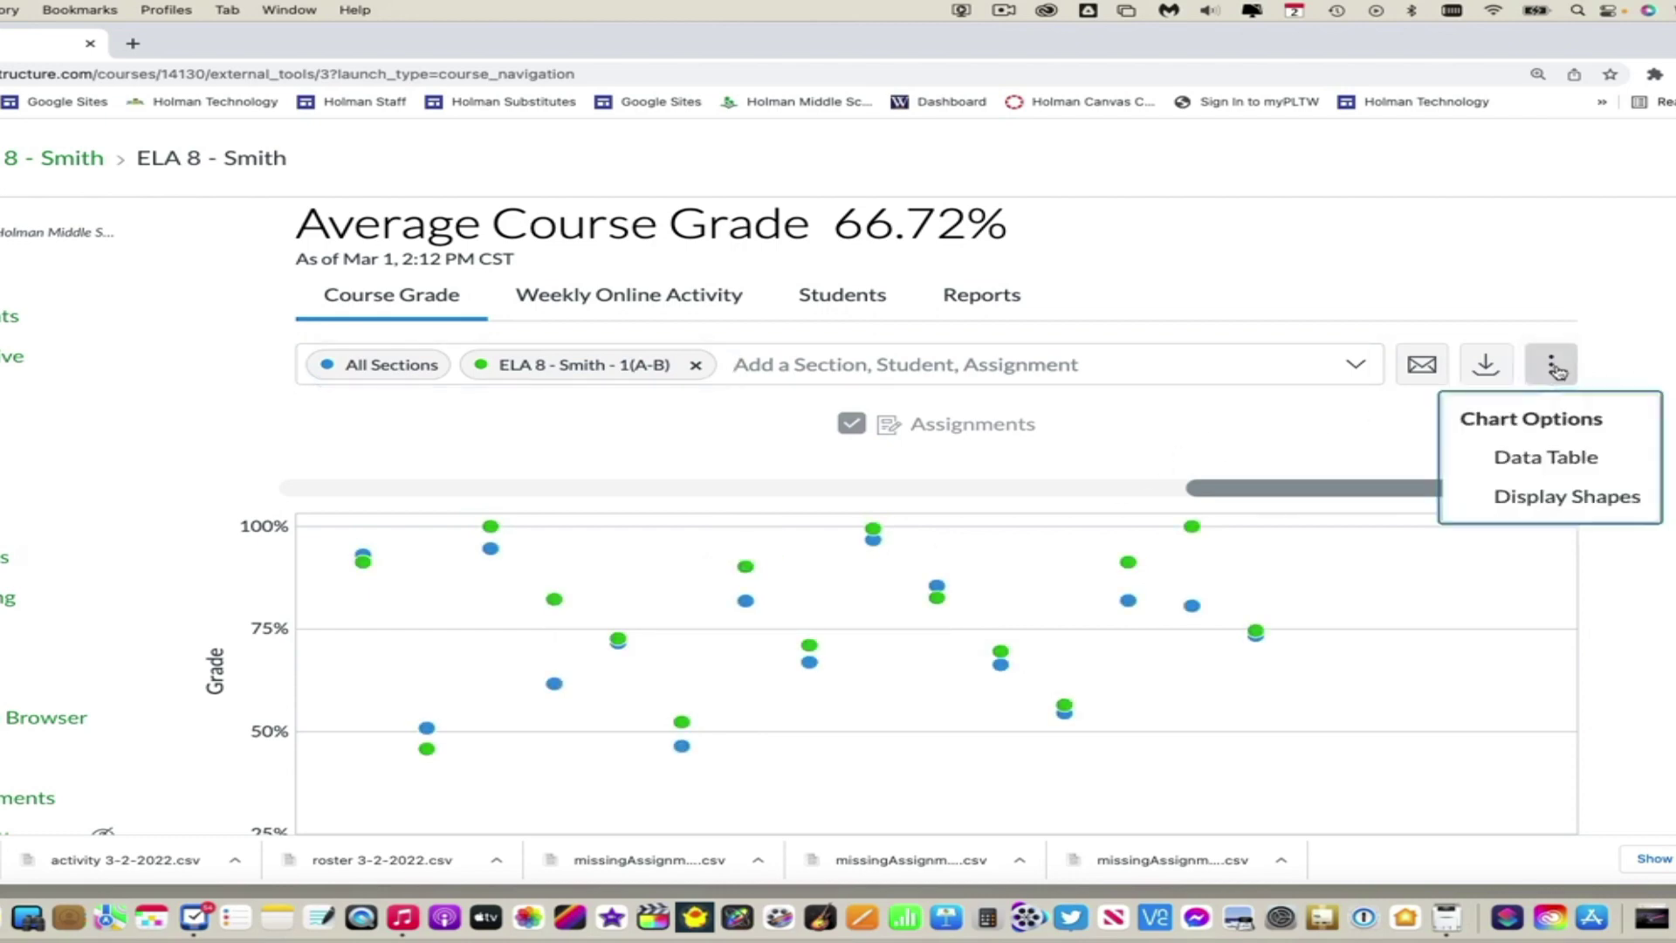
Switch the course grade chart to a Data Table and download it as CSV
{"action": "left_click", "coordinate": [1546, 463]}
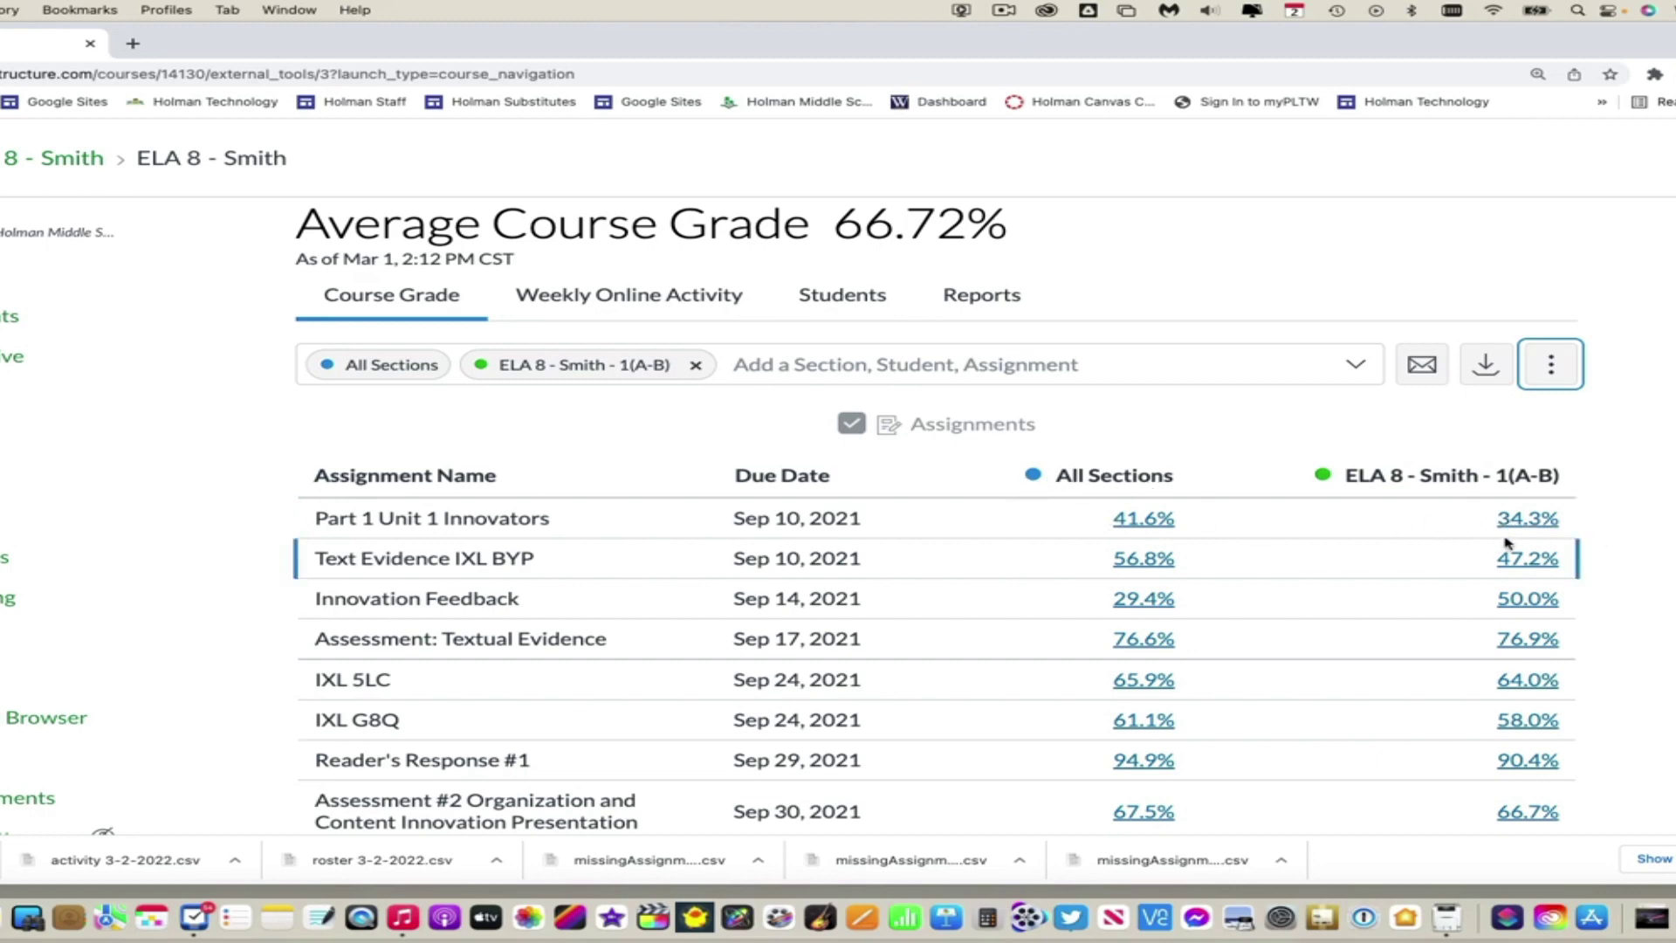
{"action": "scroll", "coordinate": [1545, 730], "scroll_direction": "down", "scroll_amount": 5}
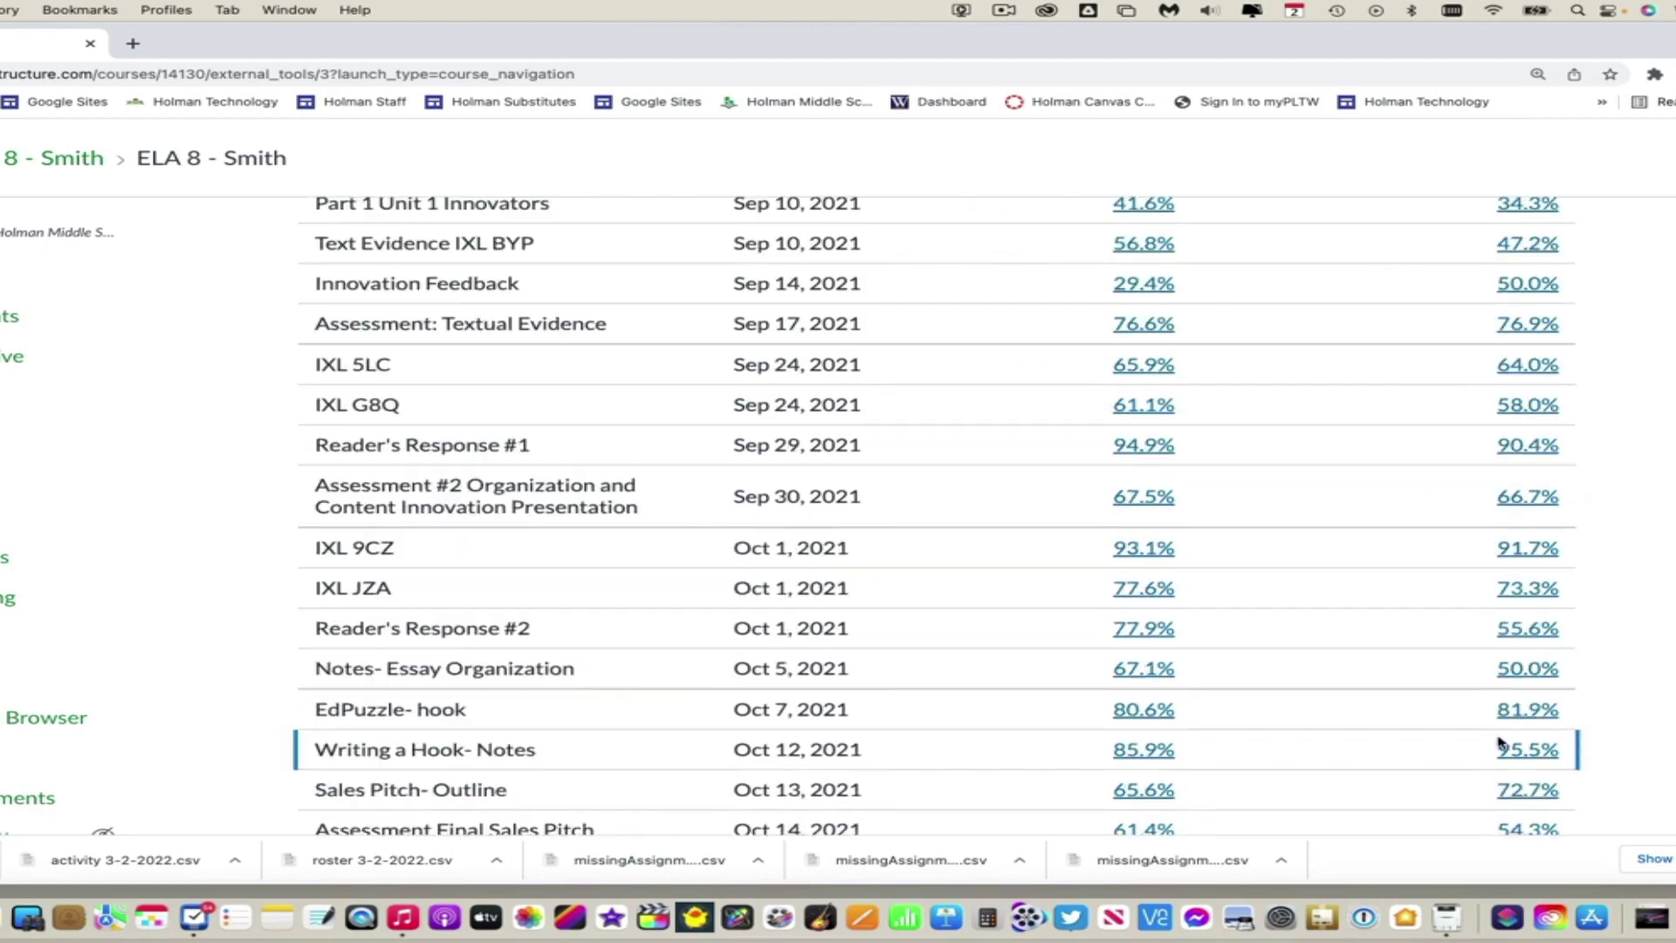
{"action": "scroll", "coordinate": [1537, 734], "scroll_direction": "up", "scroll_amount": 5}
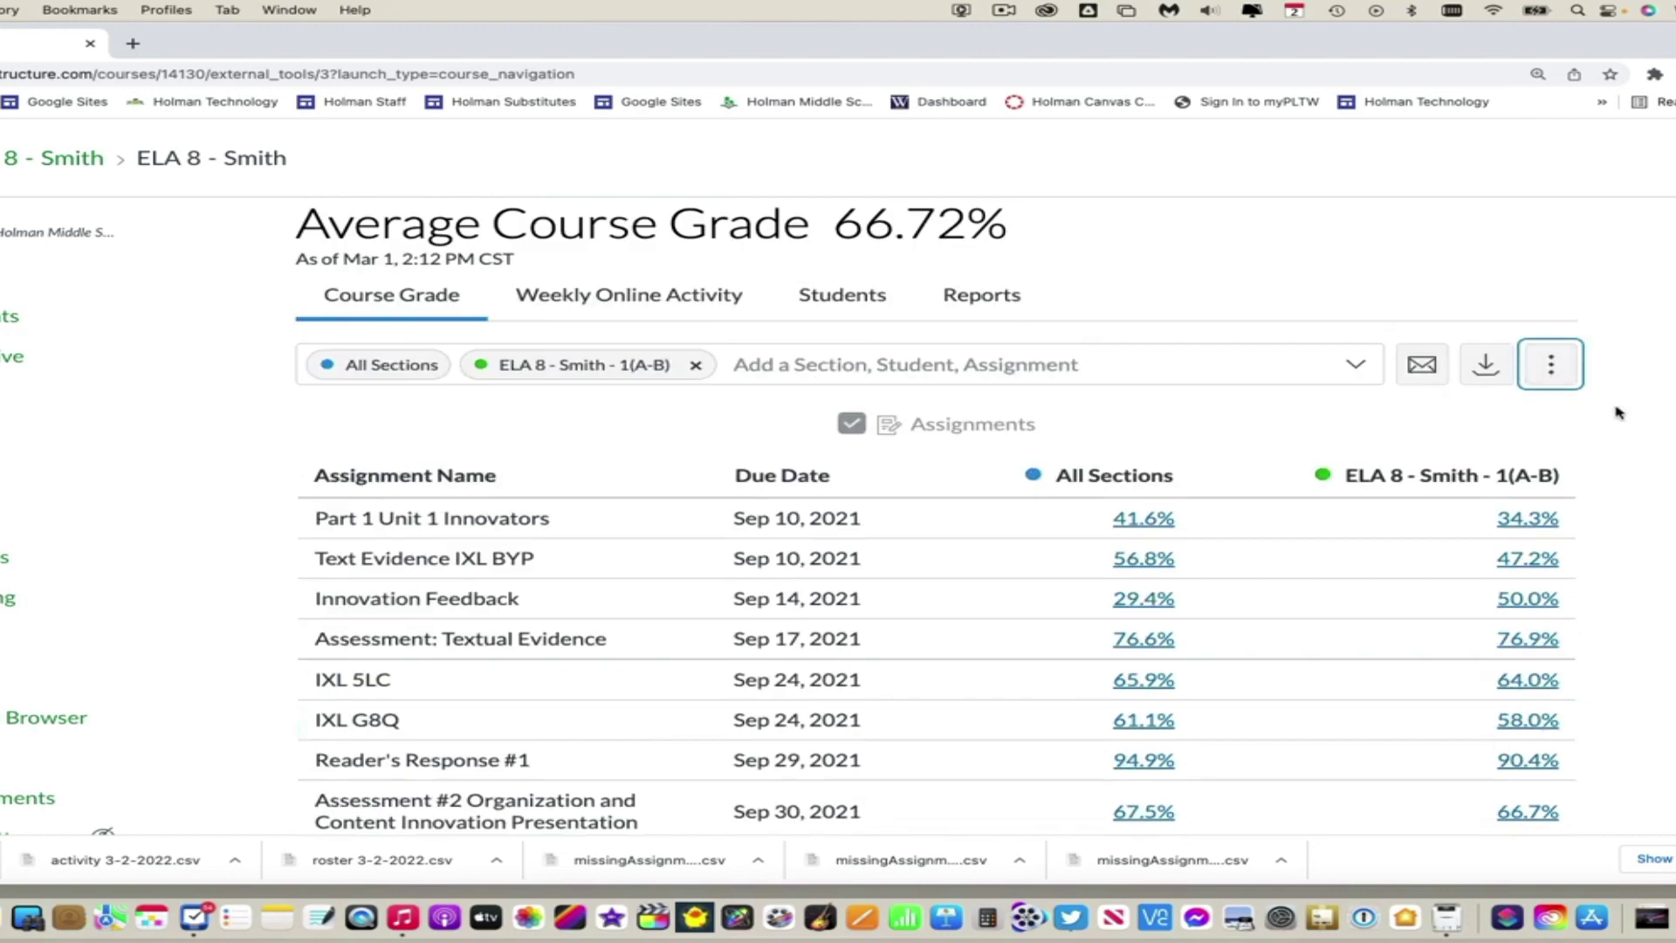
{"action": "left_click", "coordinate": [1485, 367]}
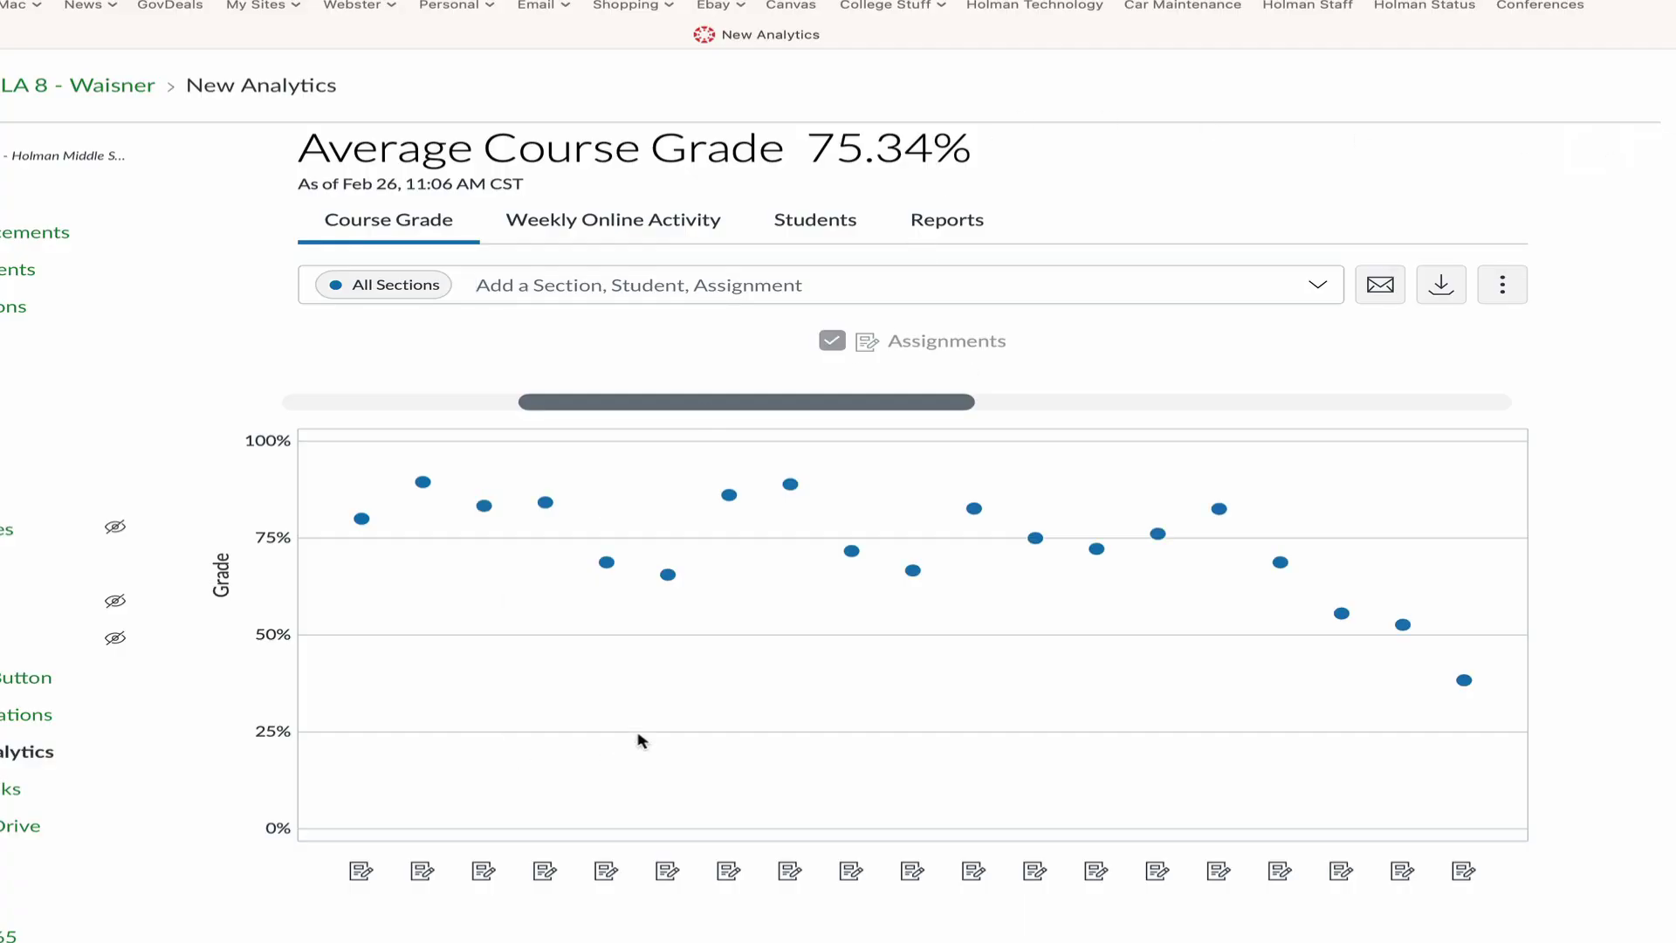
Review the Weekly Online Activity charts and the Resources table of page views
{"action": "left_click", "coordinate": [582, 225]}
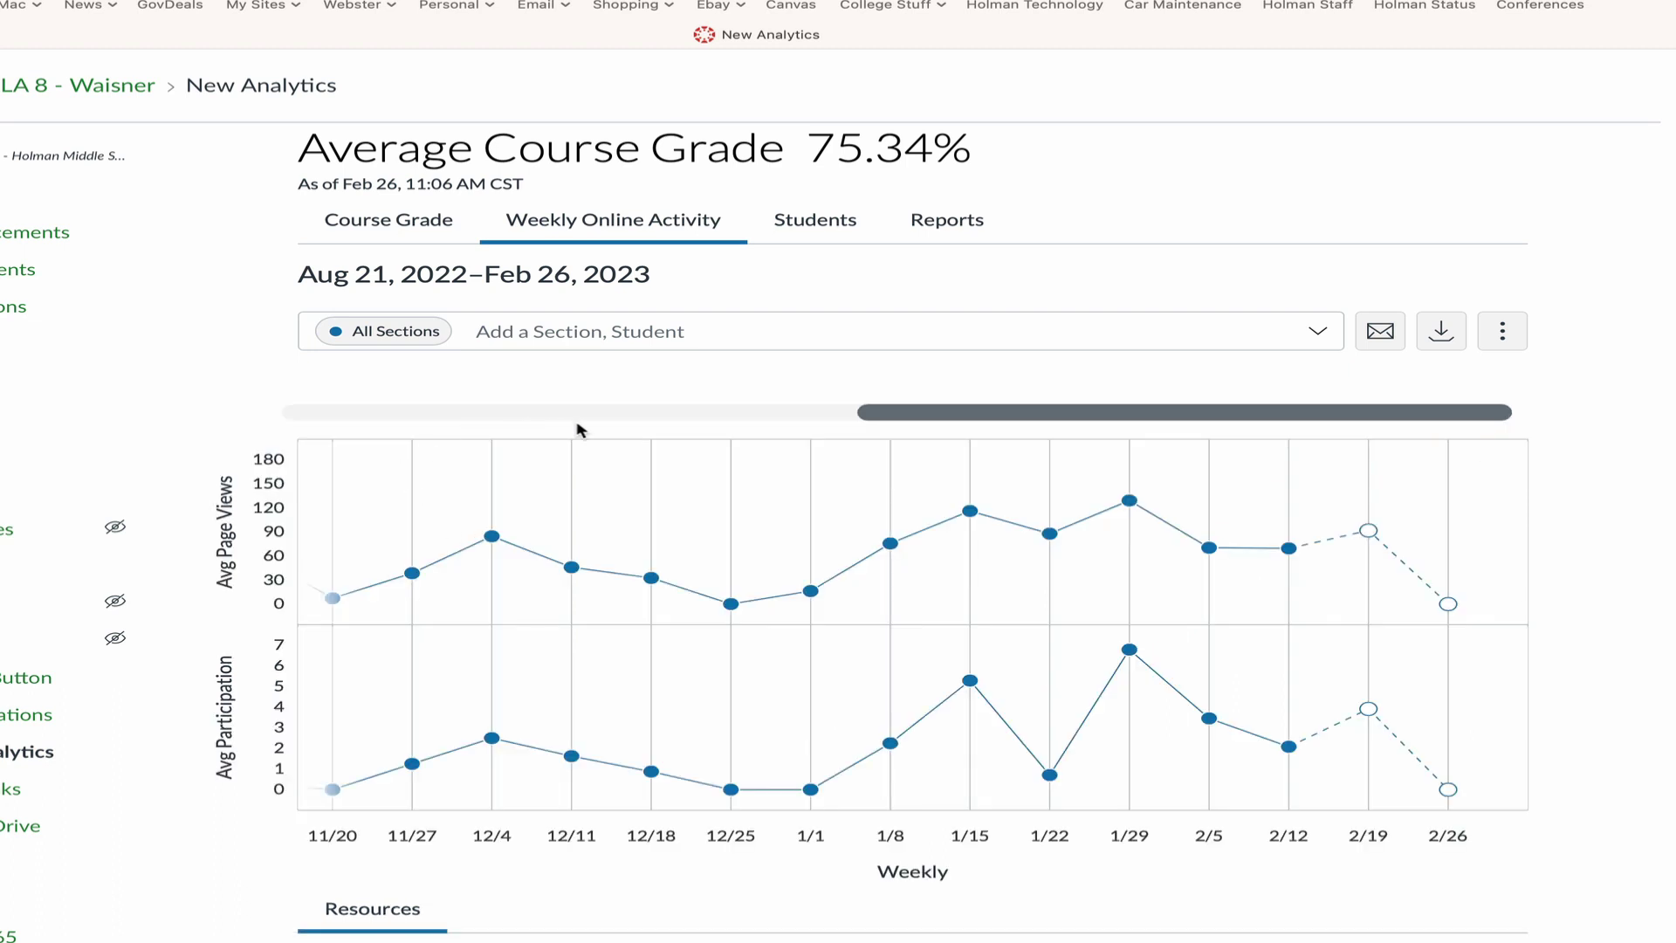
{"action": "scroll", "coordinate": [852, 766], "scroll_direction": "down", "scroll_amount": 4}
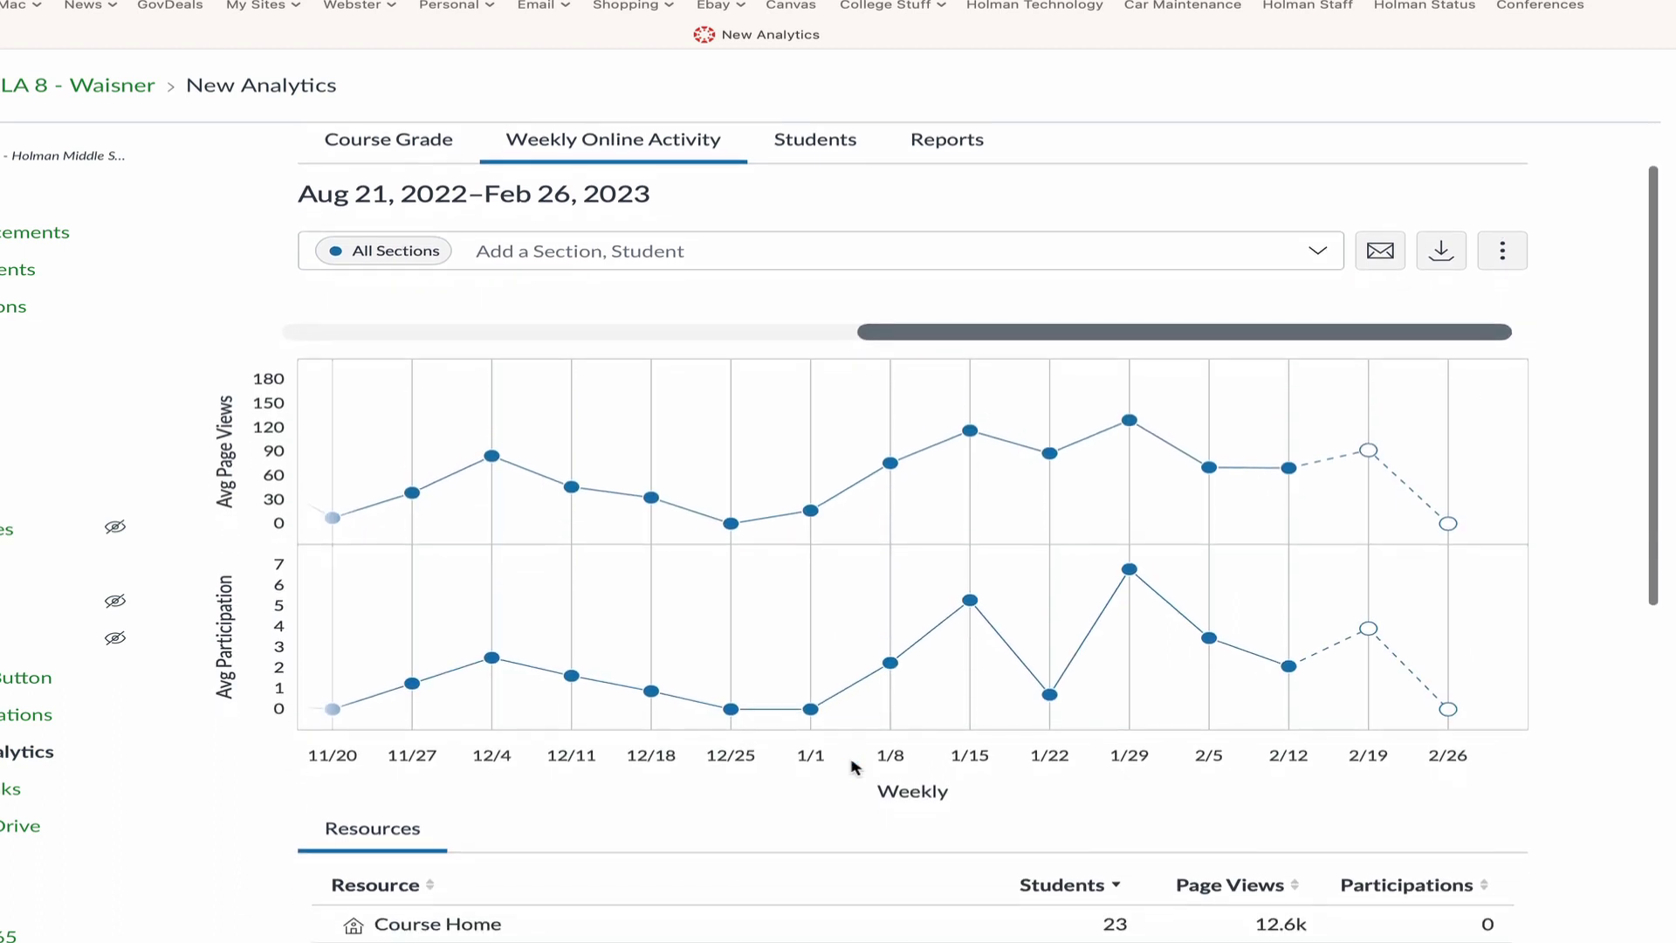
{"action": "scroll", "coordinate": [852, 766], "scroll_direction": "down", "scroll_amount": 1}
{"action": "scroll", "coordinate": [852, 766], "scroll_direction": "up", "scroll_amount": 2}
{"action": "scroll", "coordinate": [852, 766], "scroll_direction": "down", "scroll_amount": 1}
{"action": "scroll", "coordinate": [852, 765], "scroll_direction": "down", "scroll_amount": 5}
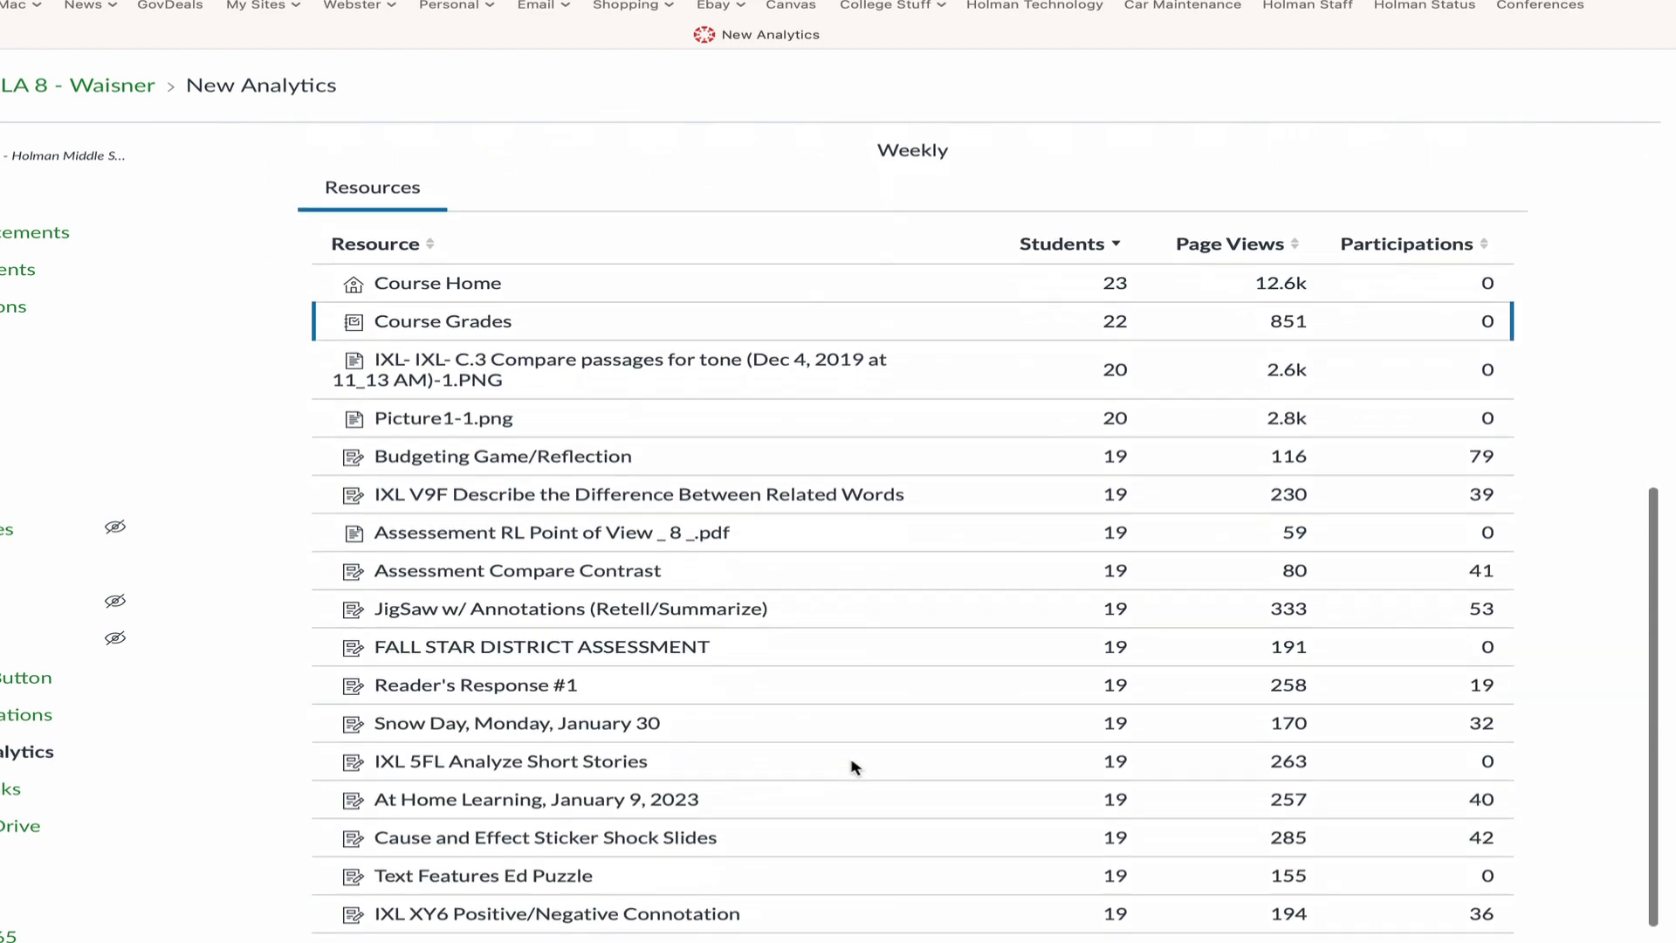
{"action": "scroll", "coordinate": [852, 766], "scroll_direction": "up", "scroll_amount": 2}
{"action": "scroll", "coordinate": [852, 766], "scroll_direction": "down", "scroll_amount": 3}
{"action": "scroll", "coordinate": [852, 765], "scroll_direction": "down", "scroll_amount": 1}
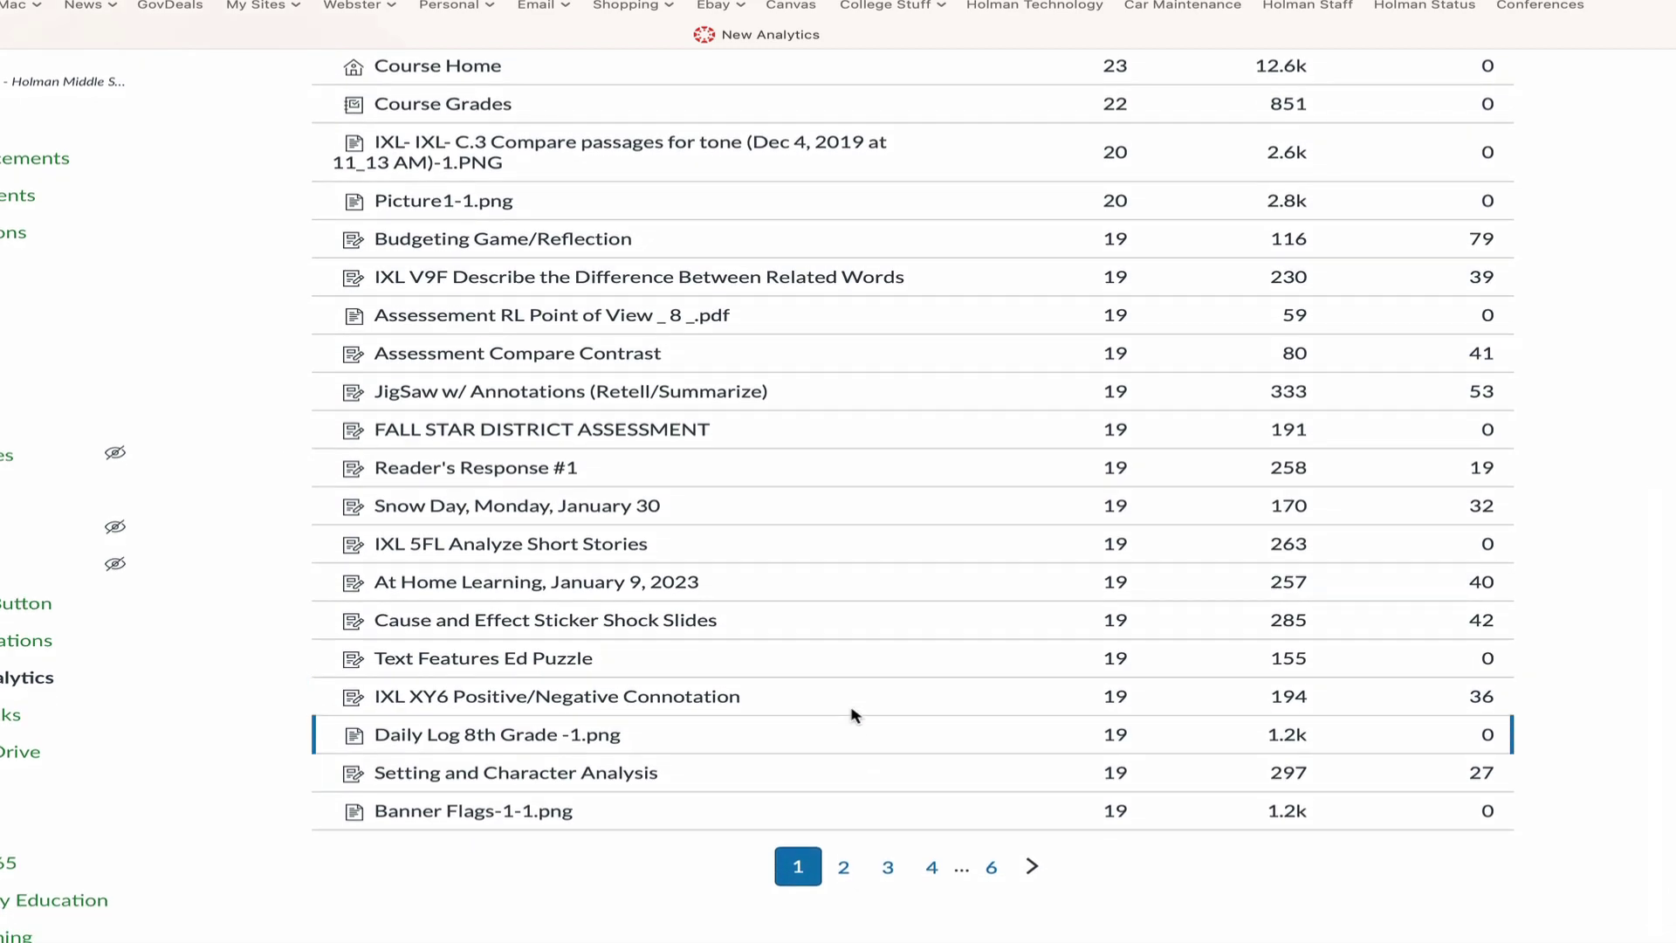
{"action": "scroll", "coordinate": [911, 507], "scroll_direction": "up", "scroll_amount": 2}
{"action": "scroll", "coordinate": [910, 507], "scroll_direction": "up", "scroll_amount": 1}
{"action": "scroll", "coordinate": [911, 507], "scroll_direction": "up", "scroll_amount": 1}
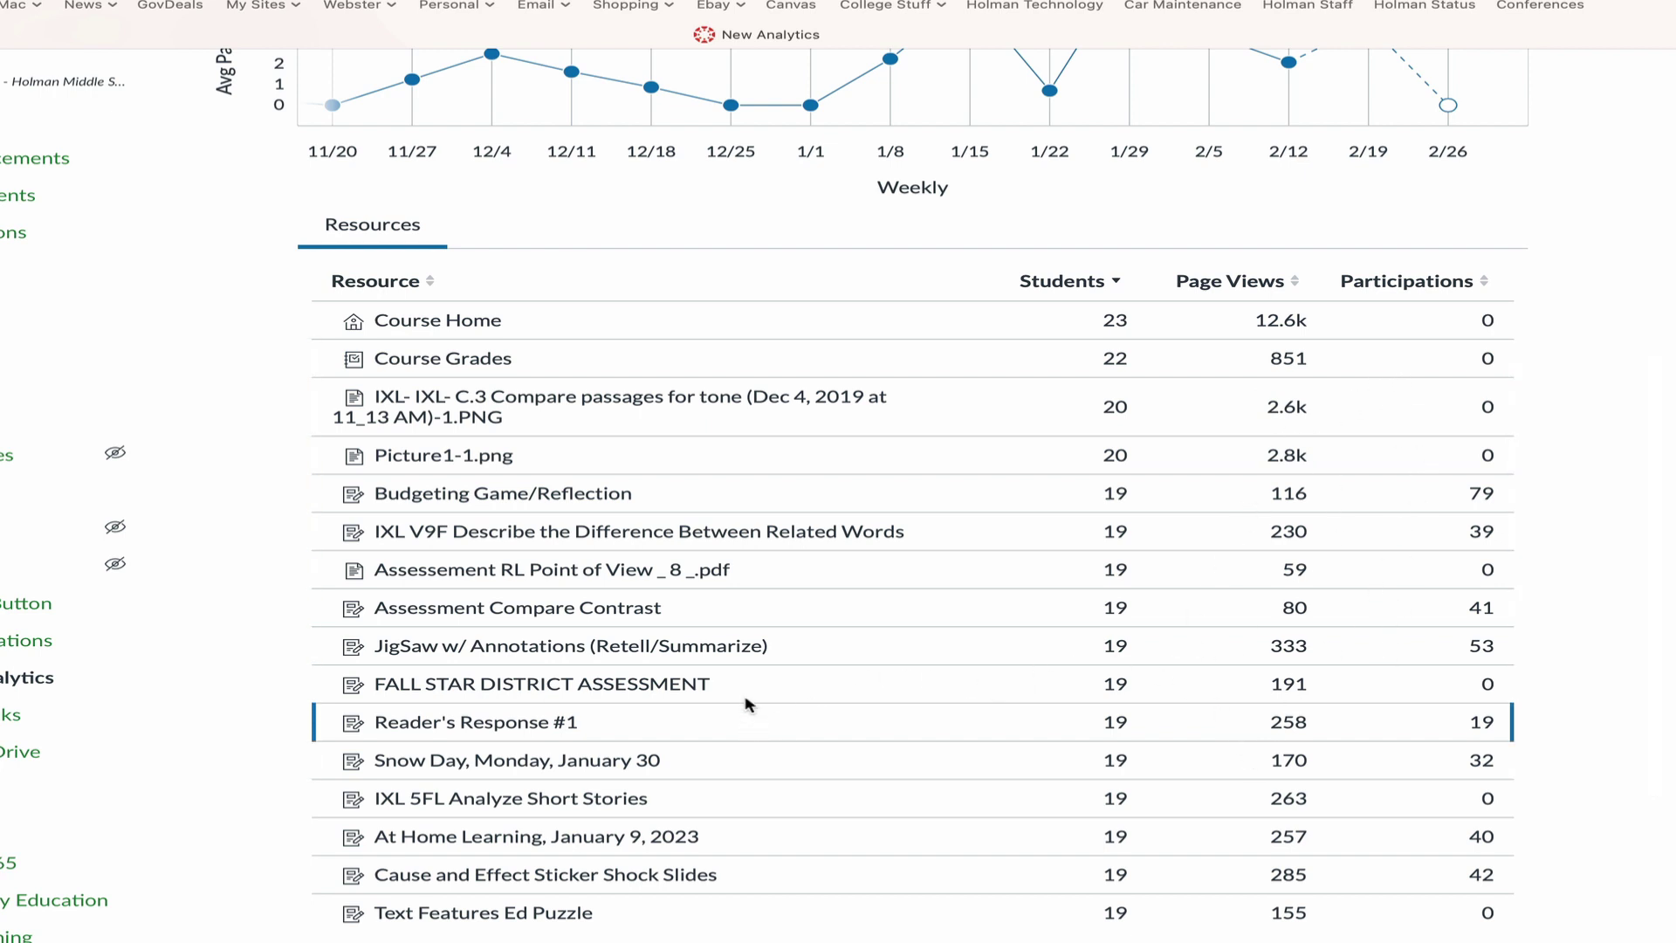
{"action": "scroll", "coordinate": [772, 683], "scroll_direction": "up", "scroll_amount": 7}
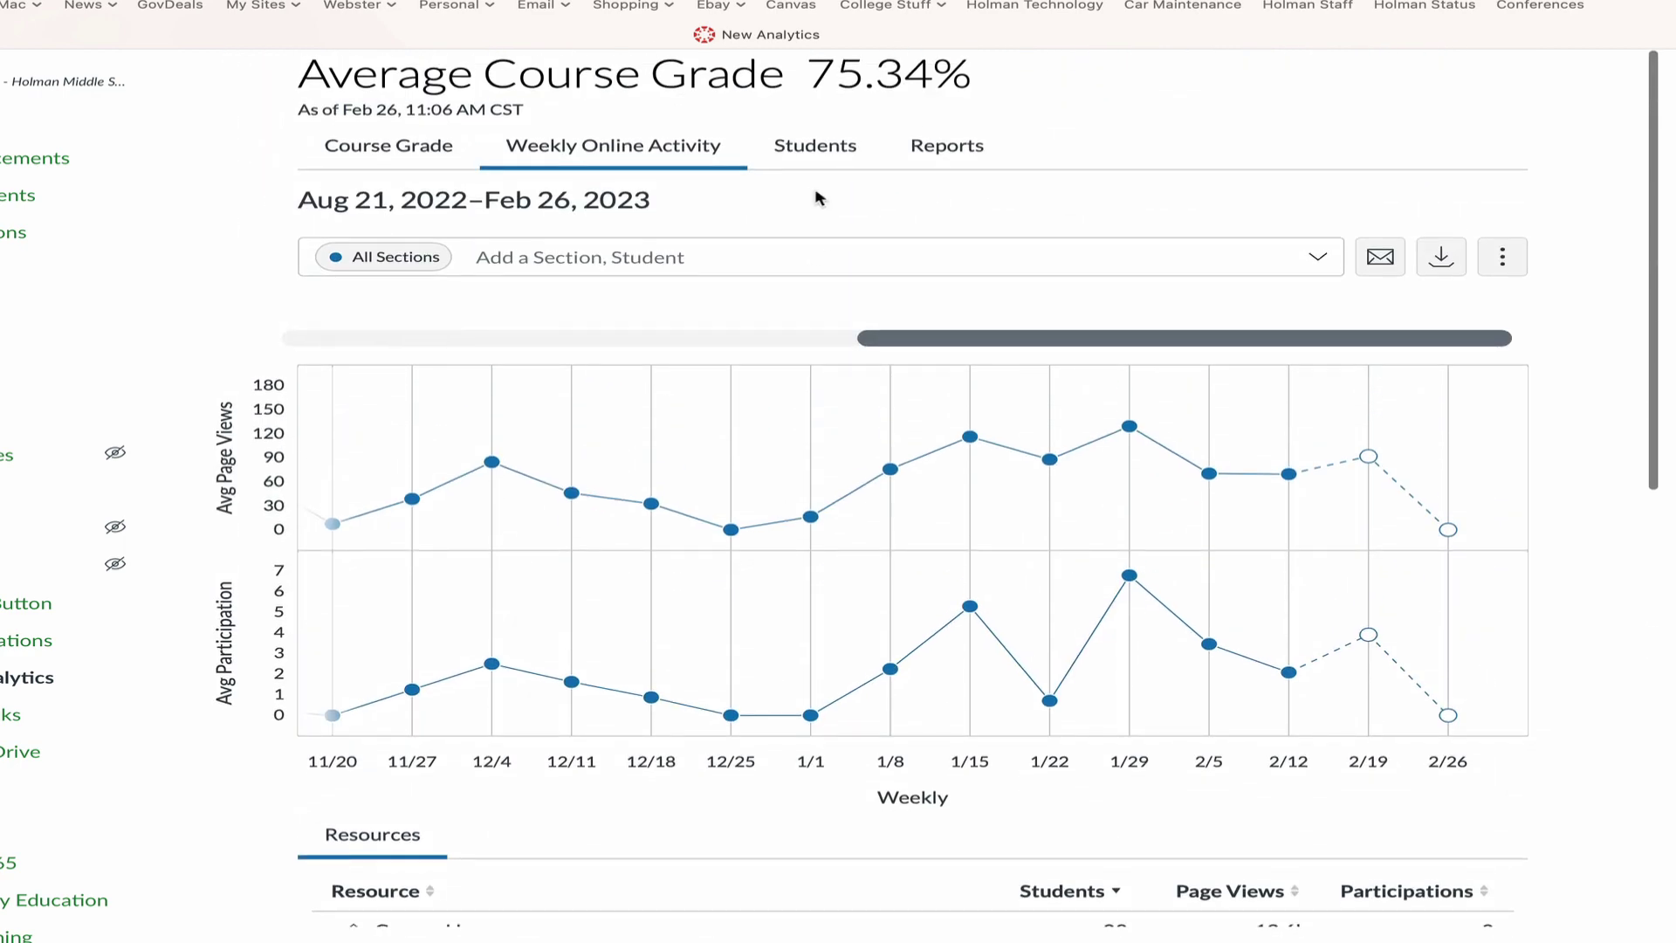
Browse the student filter list and close it without adding anyone
{"action": "left_click", "coordinate": [750, 258]}
{"action": "scroll", "coordinate": [738, 513], "scroll_direction": "down", "scroll_amount": 5}
{"action": "left_click", "coordinate": [1250, 140]}
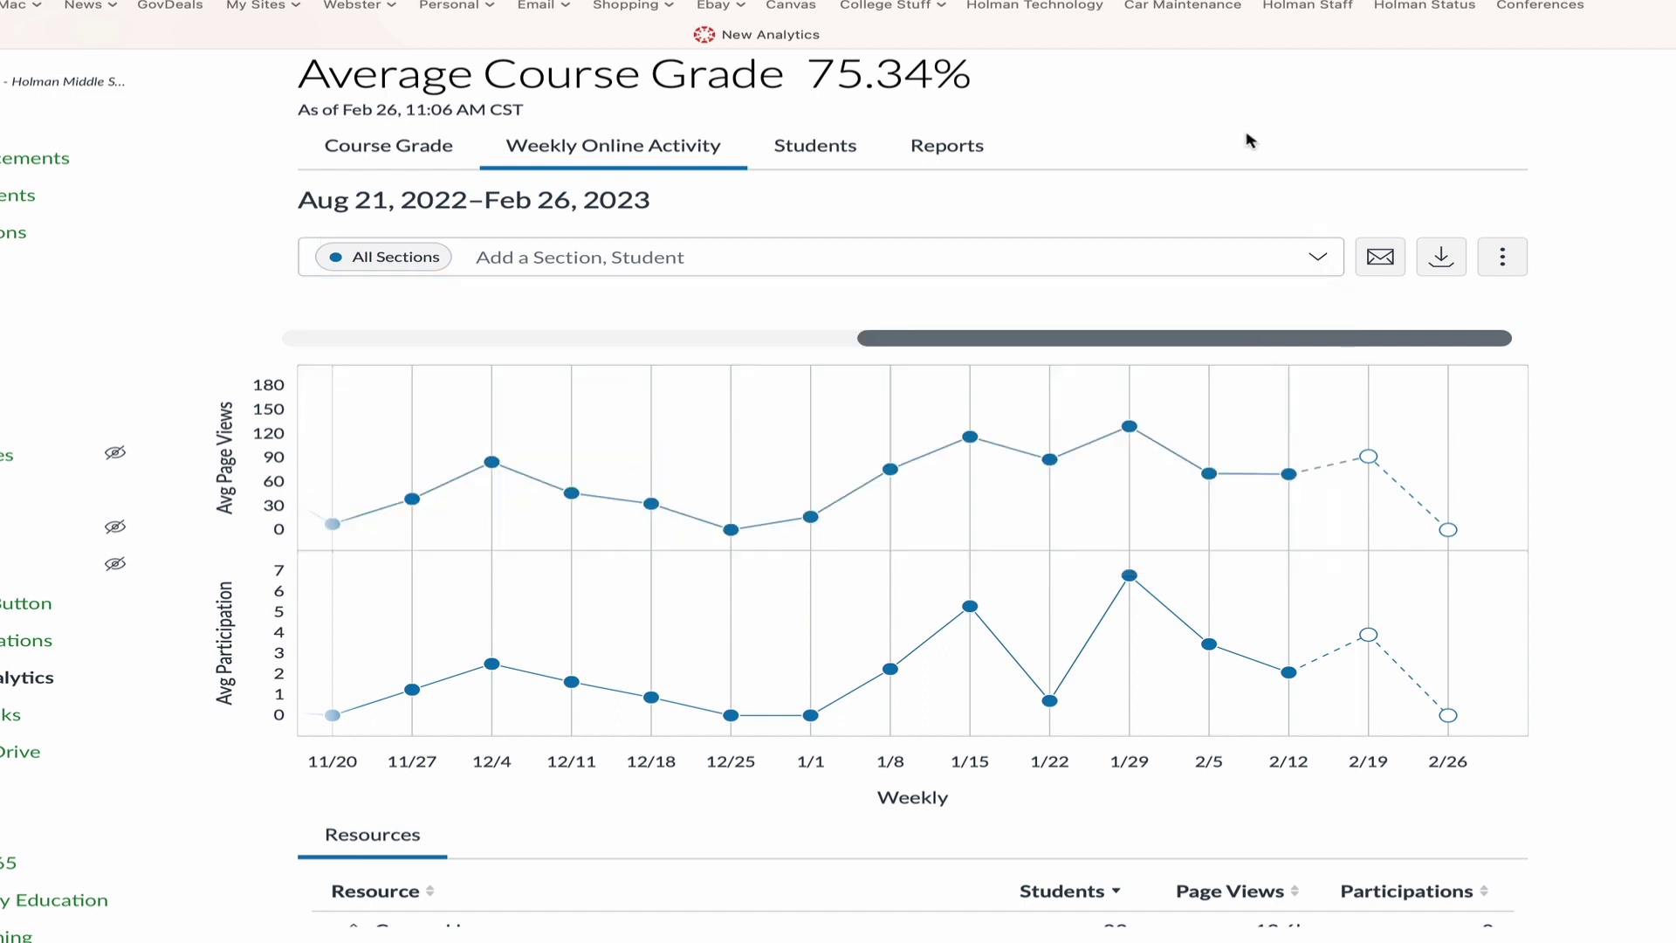
Sort the Students analytics by Page Views, highest first, then go to Reports
{"action": "left_click", "coordinate": [814, 145]}
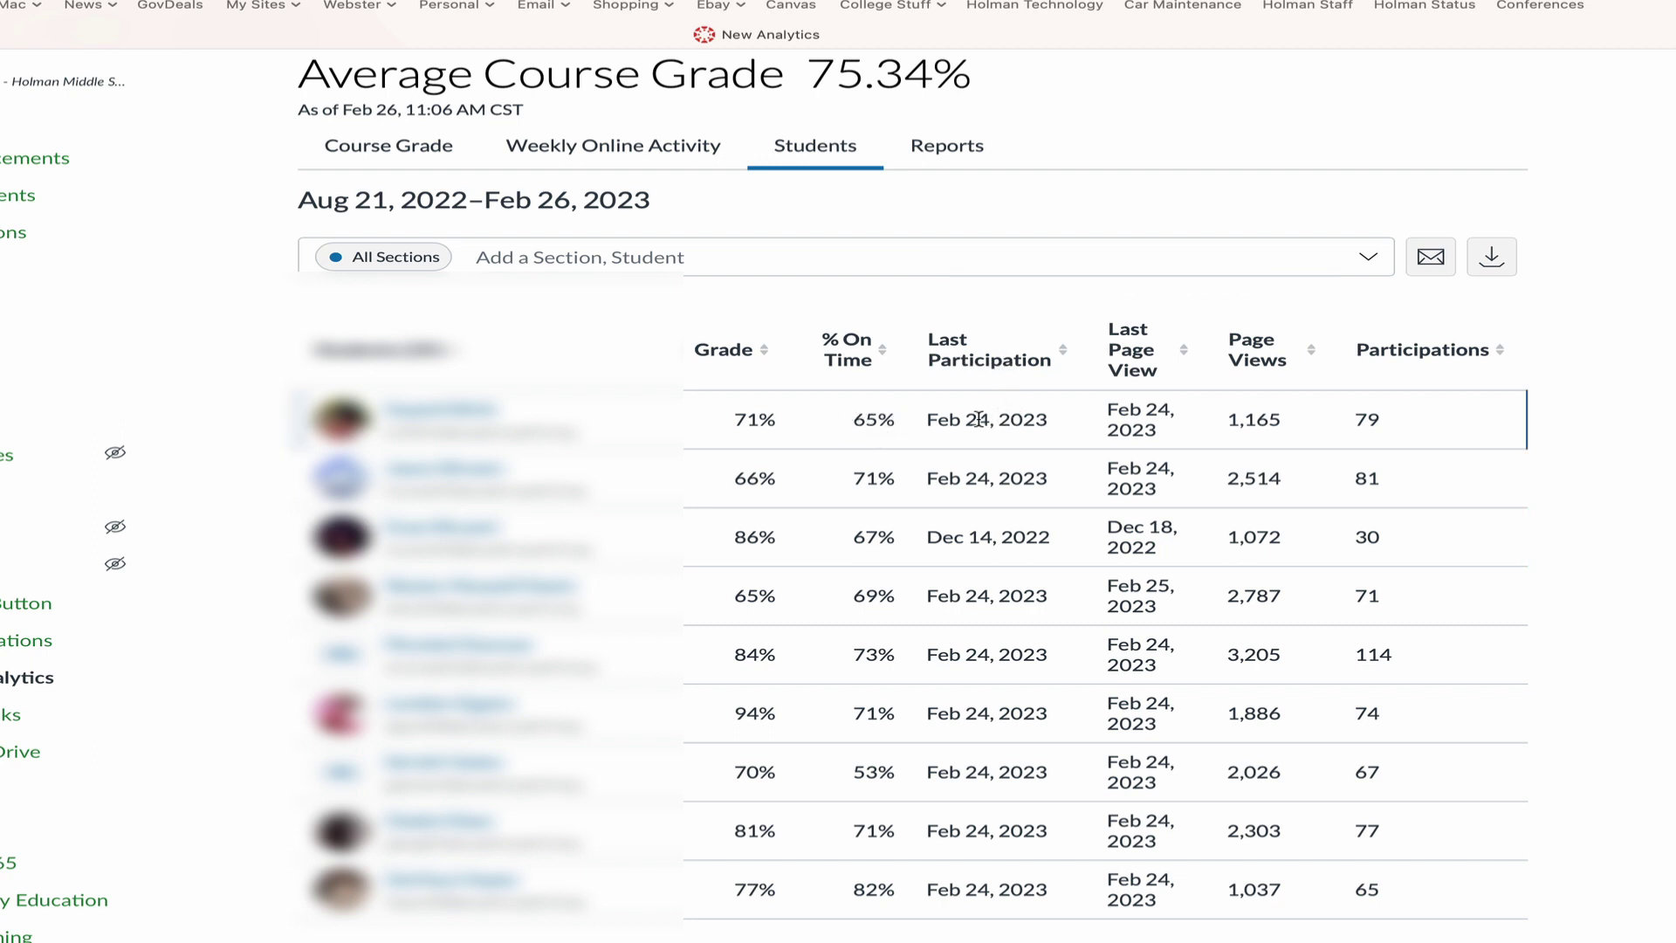
{"action": "mouse_move", "coordinate": [1134, 367]}
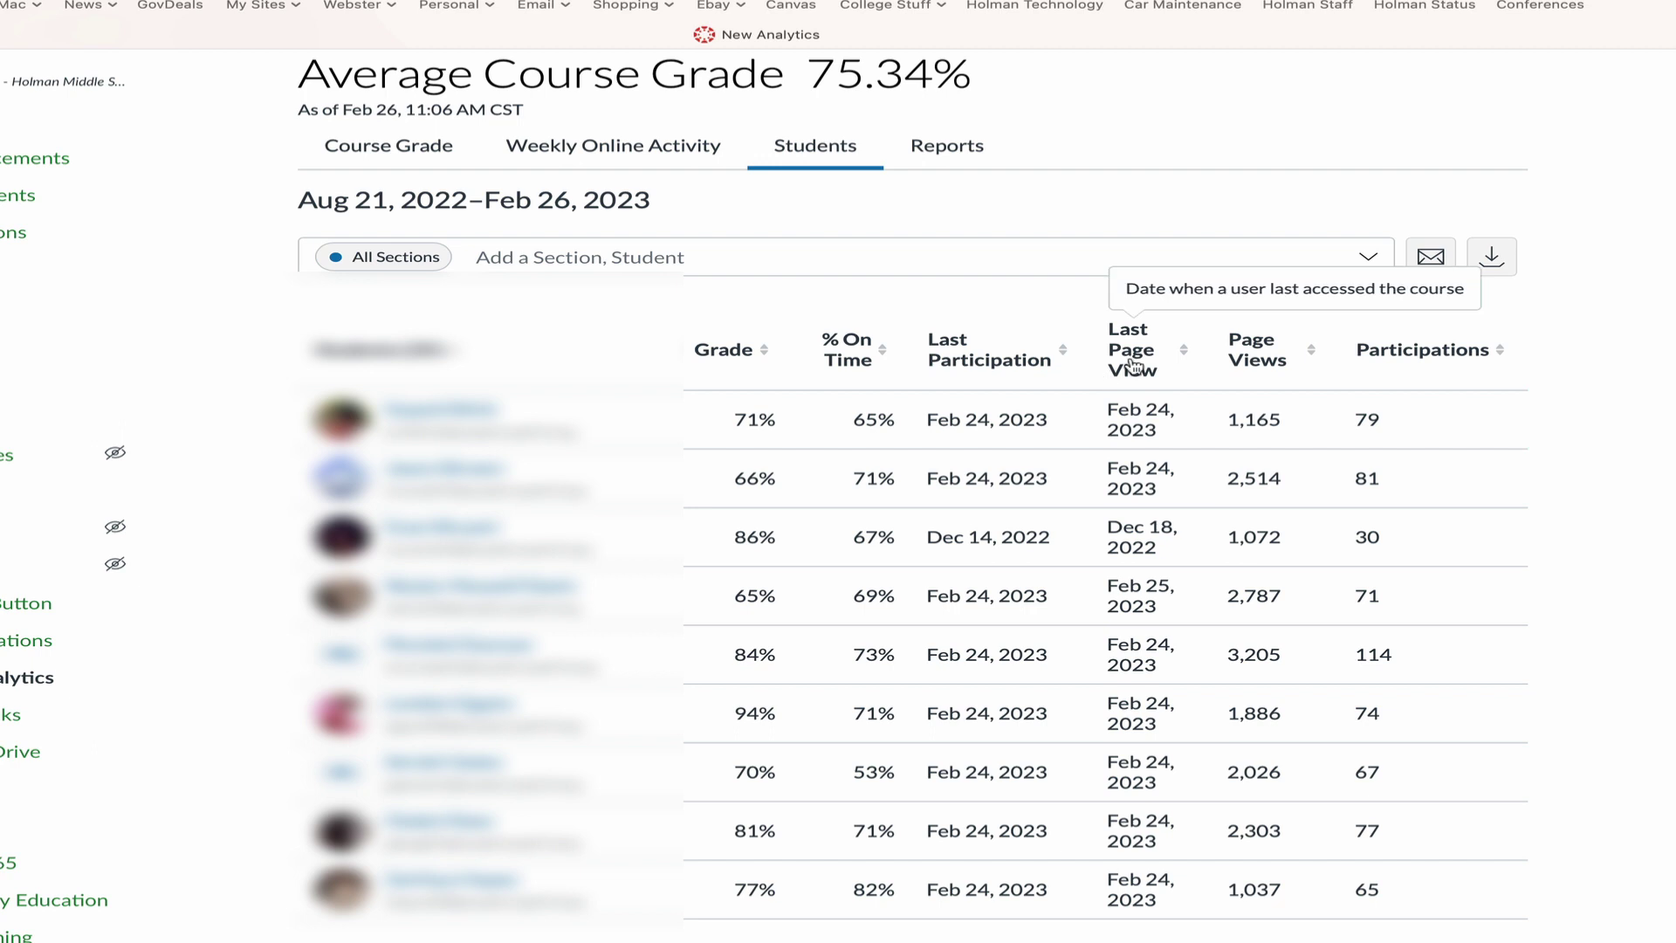
{"action": "mouse_move", "coordinate": [1275, 368]}
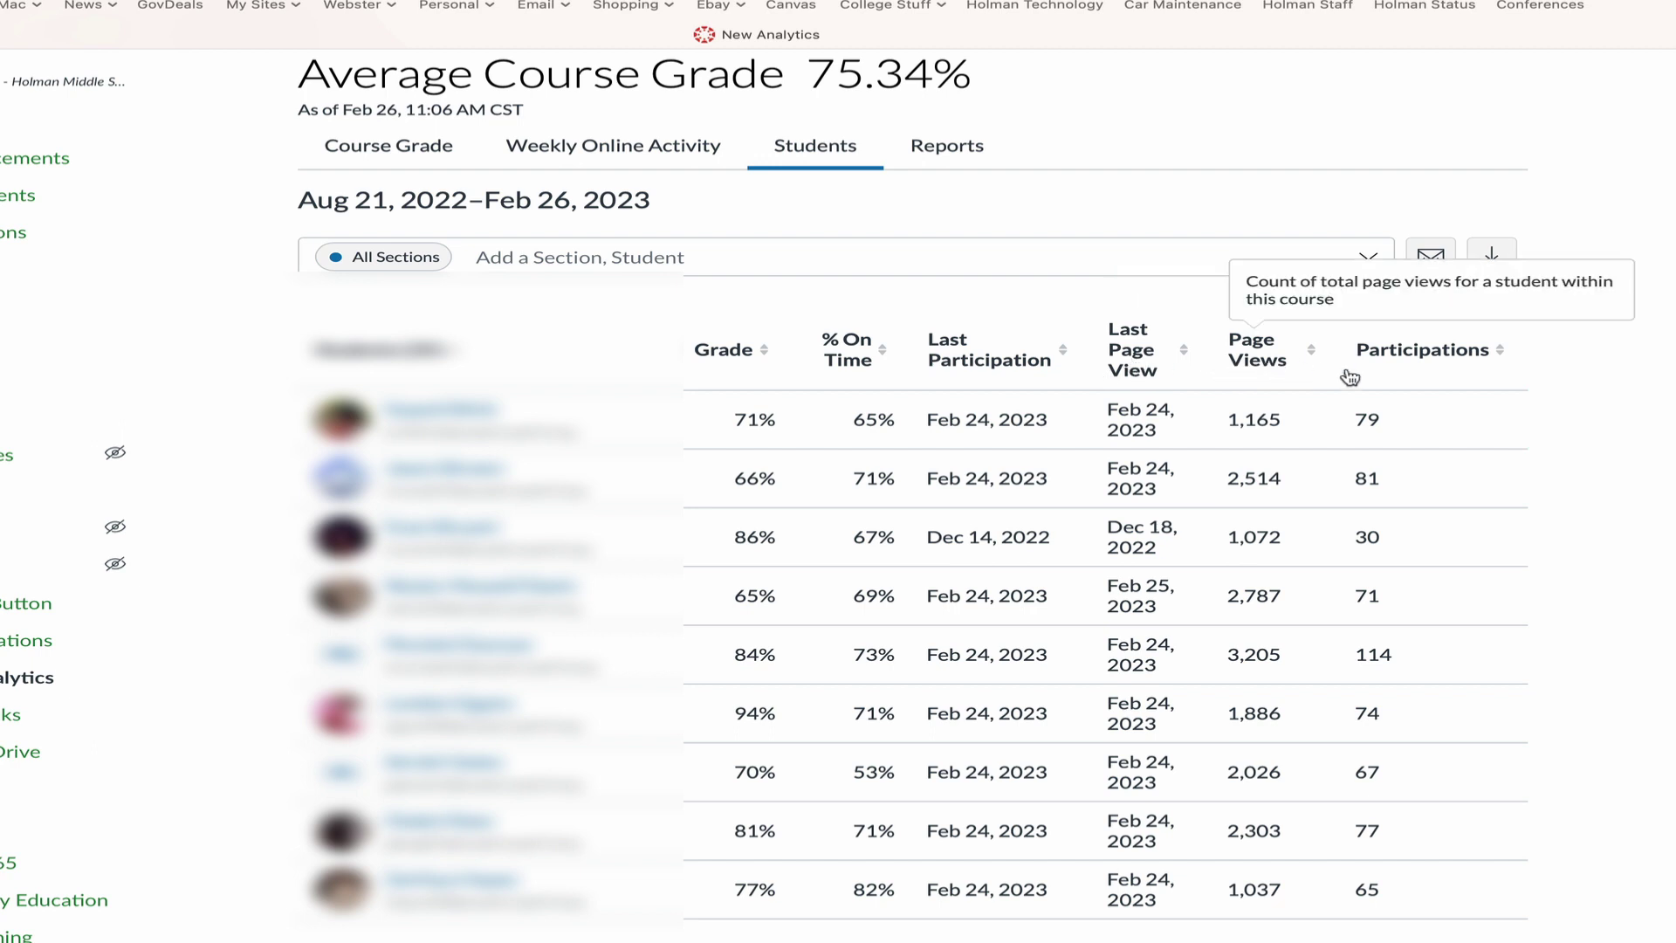
{"action": "mouse_move", "coordinate": [1394, 367]}
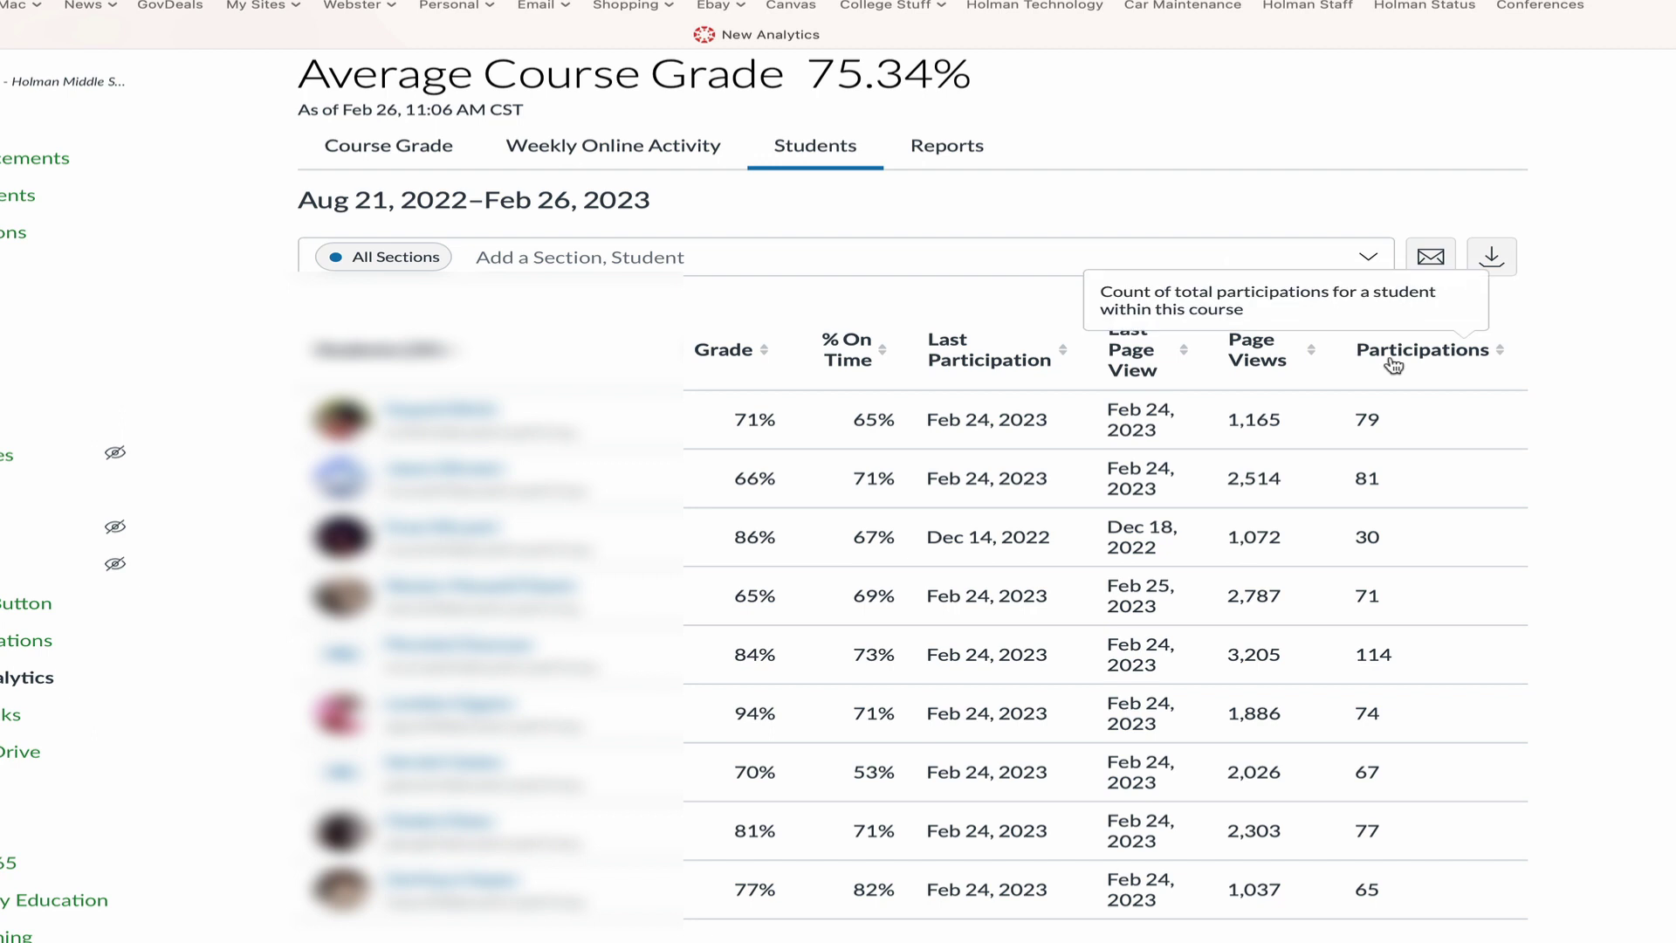
{"action": "left_click", "coordinate": [1254, 351]}
{"action": "left_click", "coordinate": [1255, 351]}
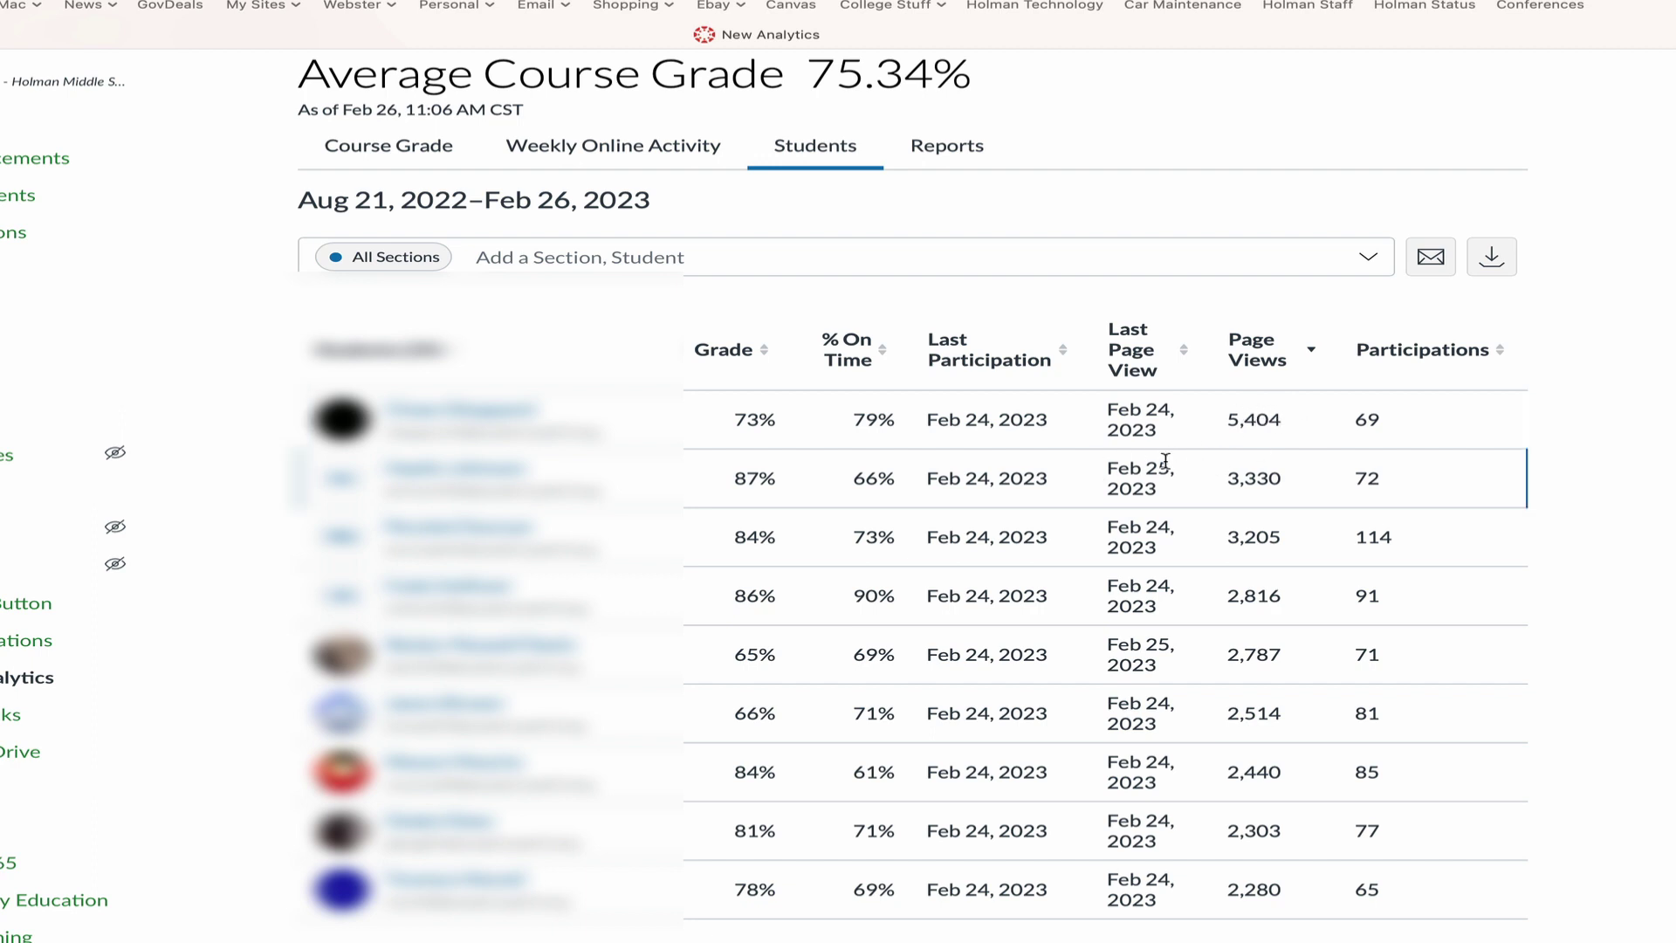
{"action": "left_click", "coordinate": [951, 146]}
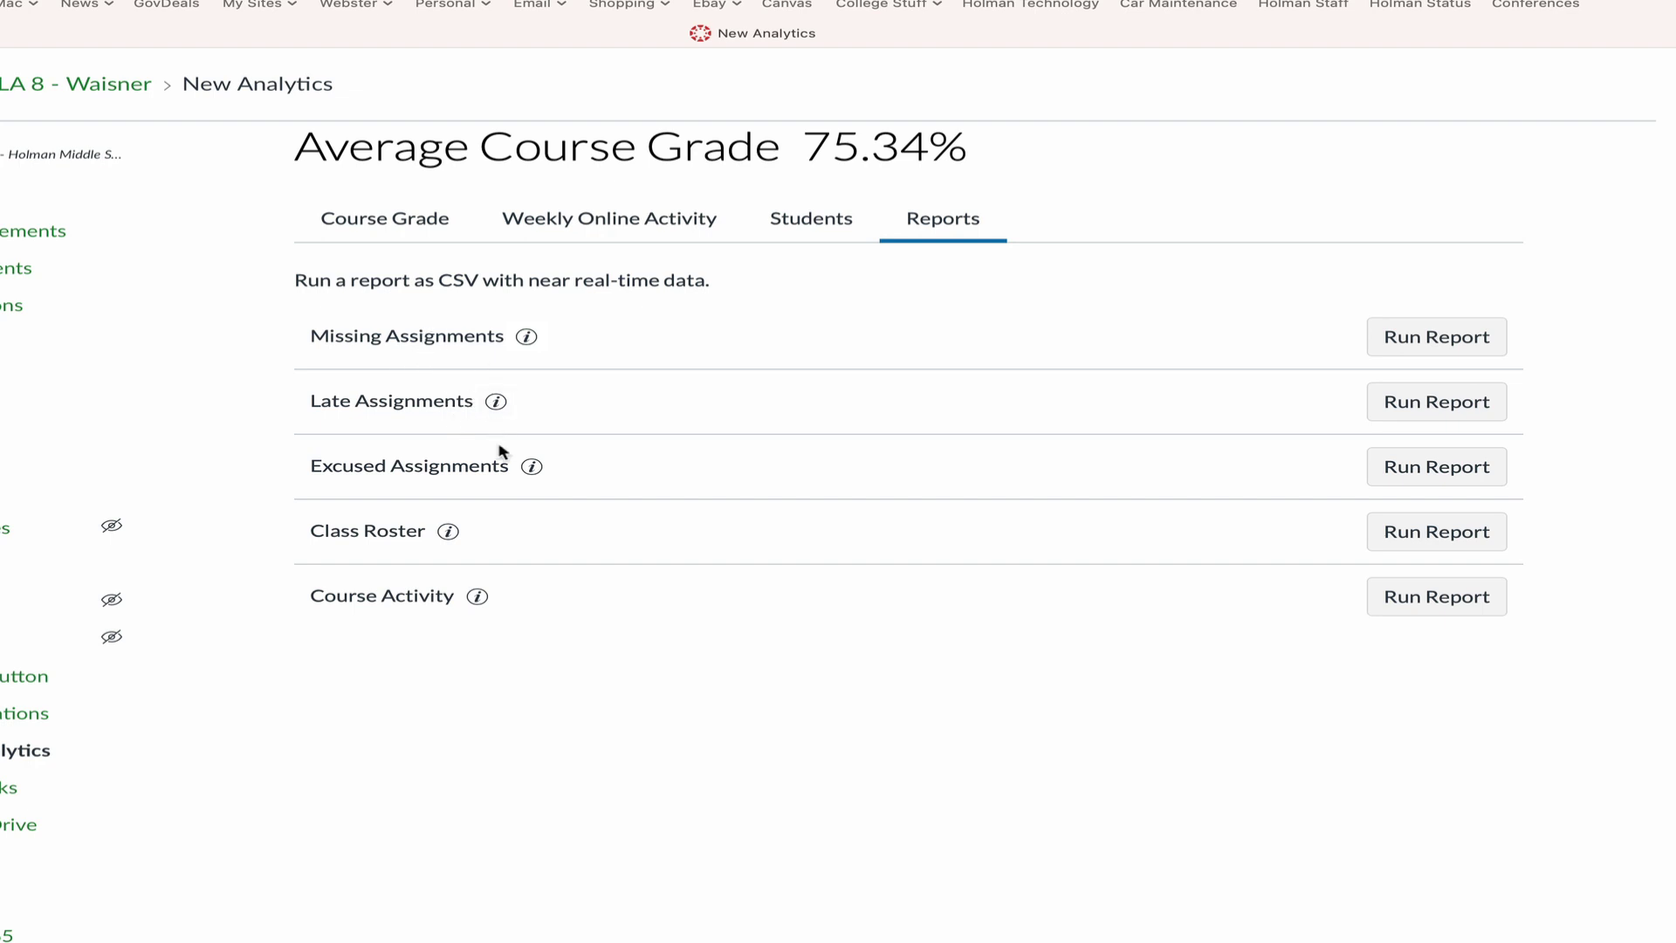
Start a Missing Assignments report and try an Assignment filter for 'Why Do We Like To Be Scared?'
{"action": "left_click", "coordinate": [1455, 341]}
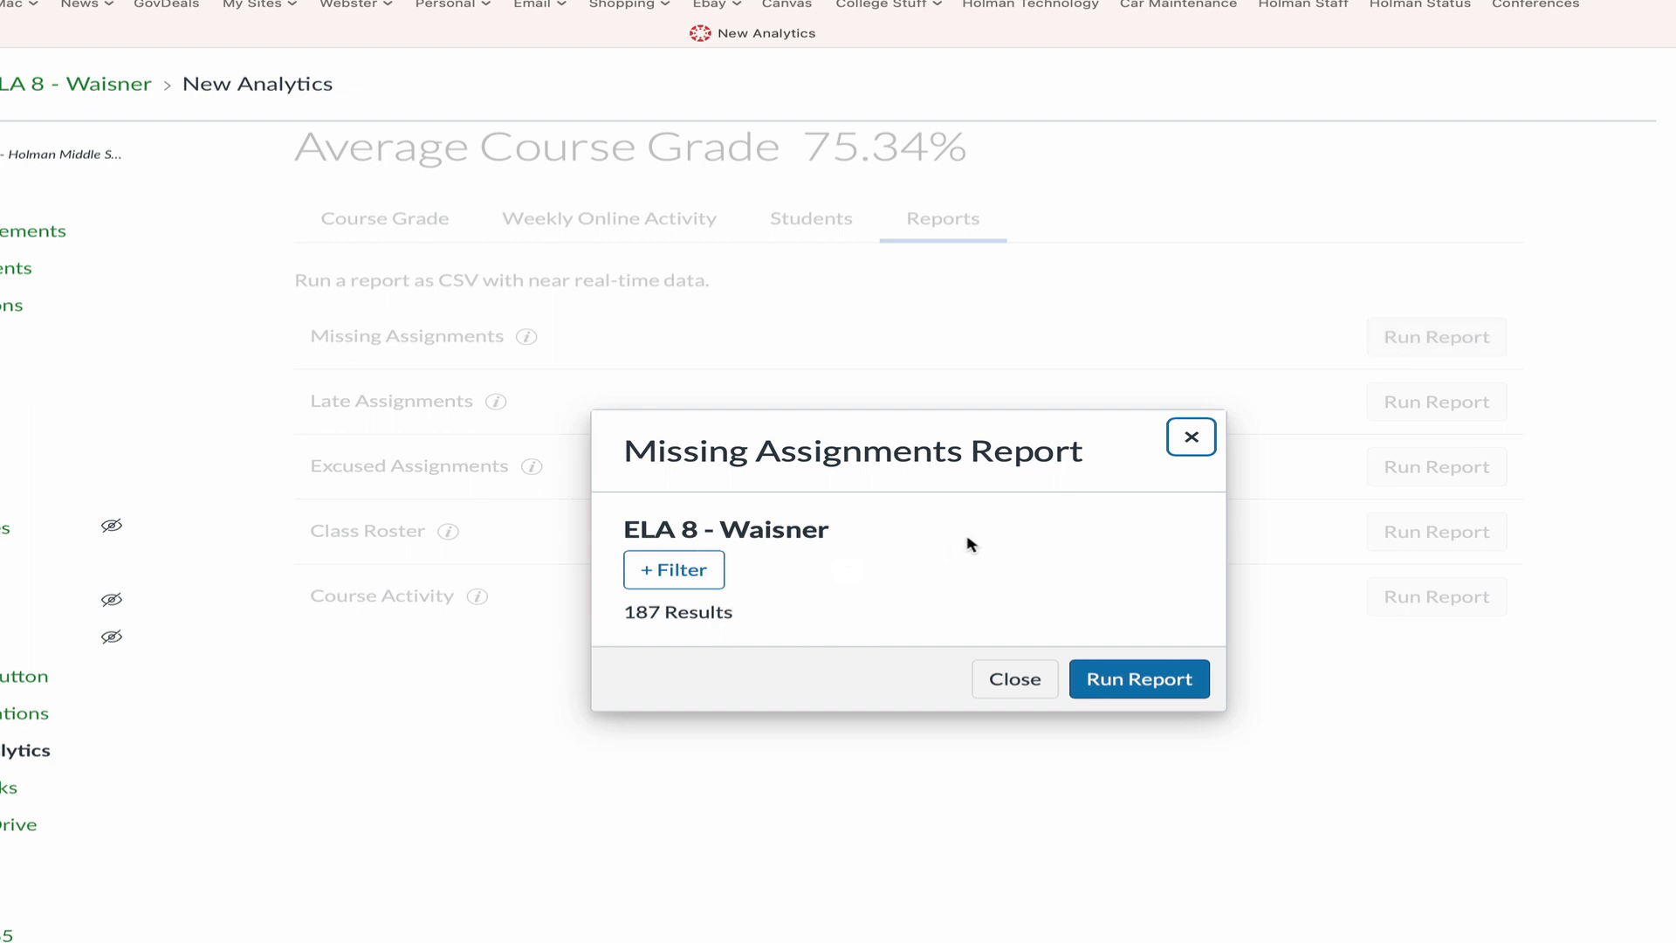
{"action": "left_click", "coordinate": [703, 571]}
{"action": "left_click", "coordinate": [733, 576]}
{"action": "left_click", "coordinate": [746, 534]}
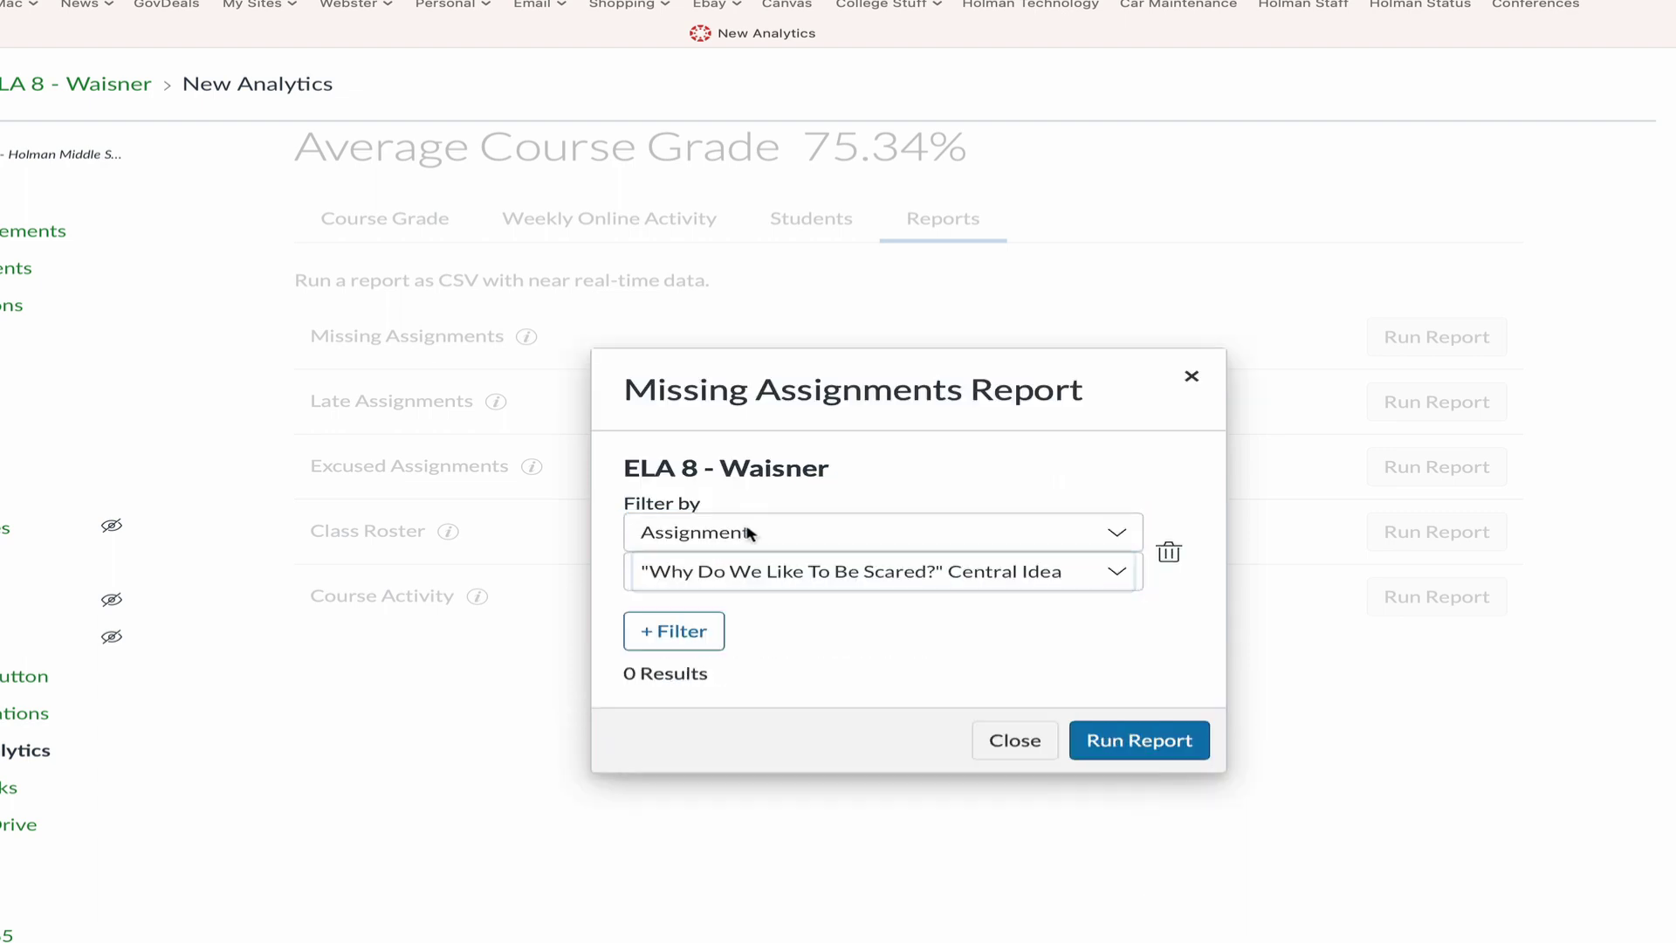
{"action": "left_click", "coordinate": [746, 534]}
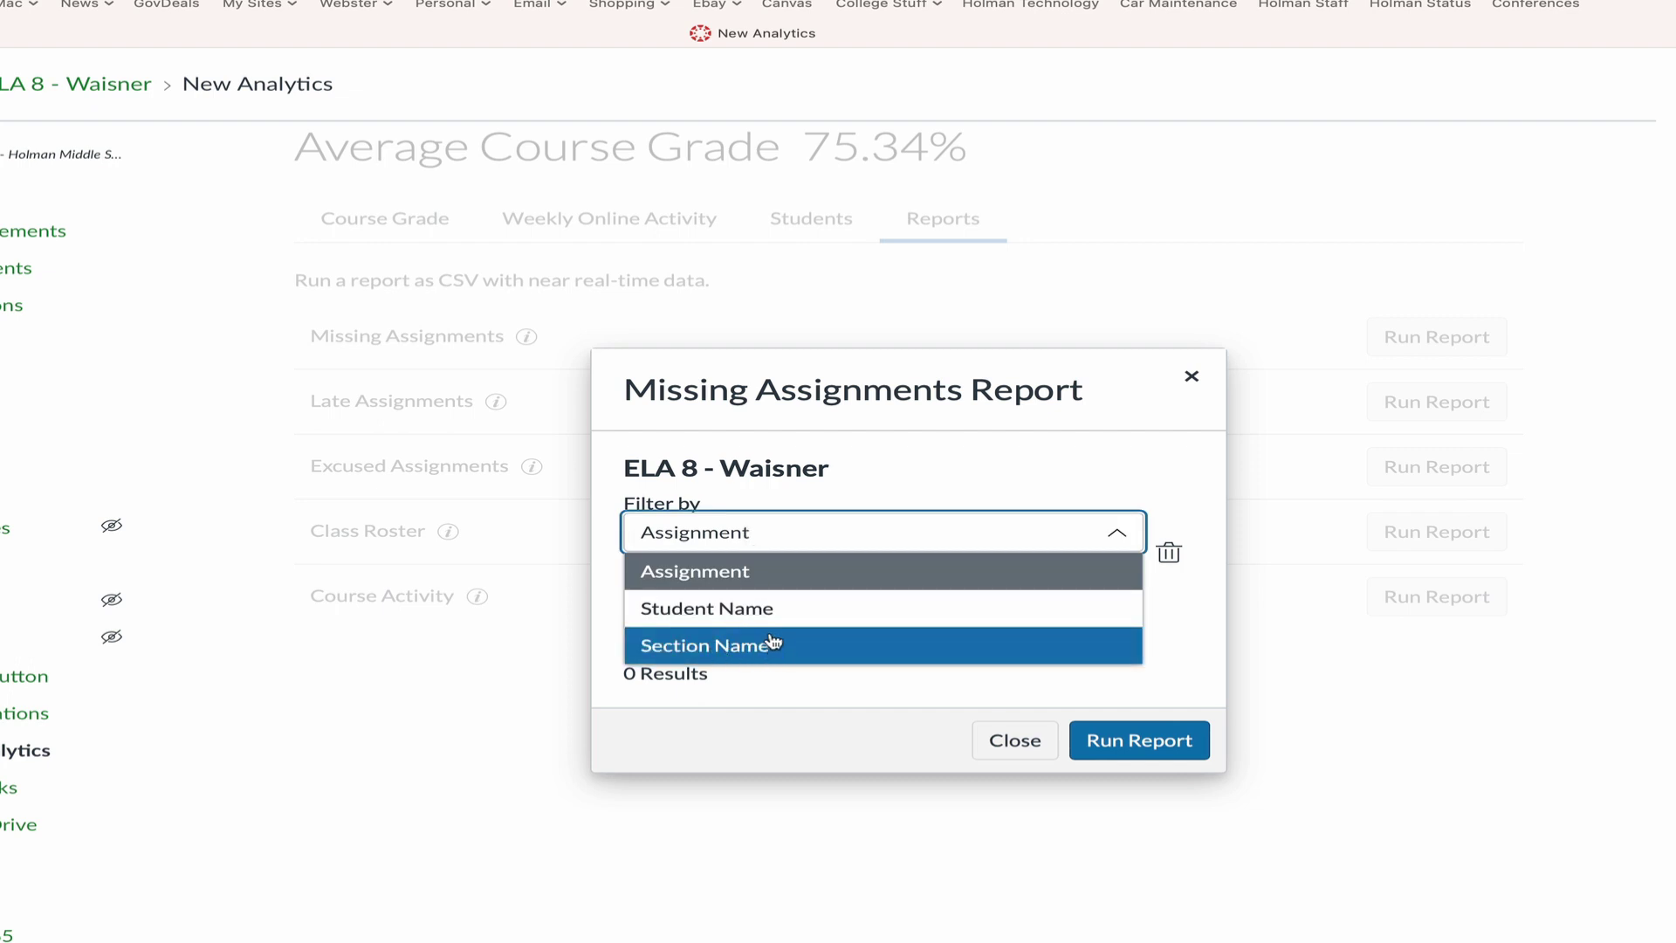
{"action": "left_click", "coordinate": [887, 486]}
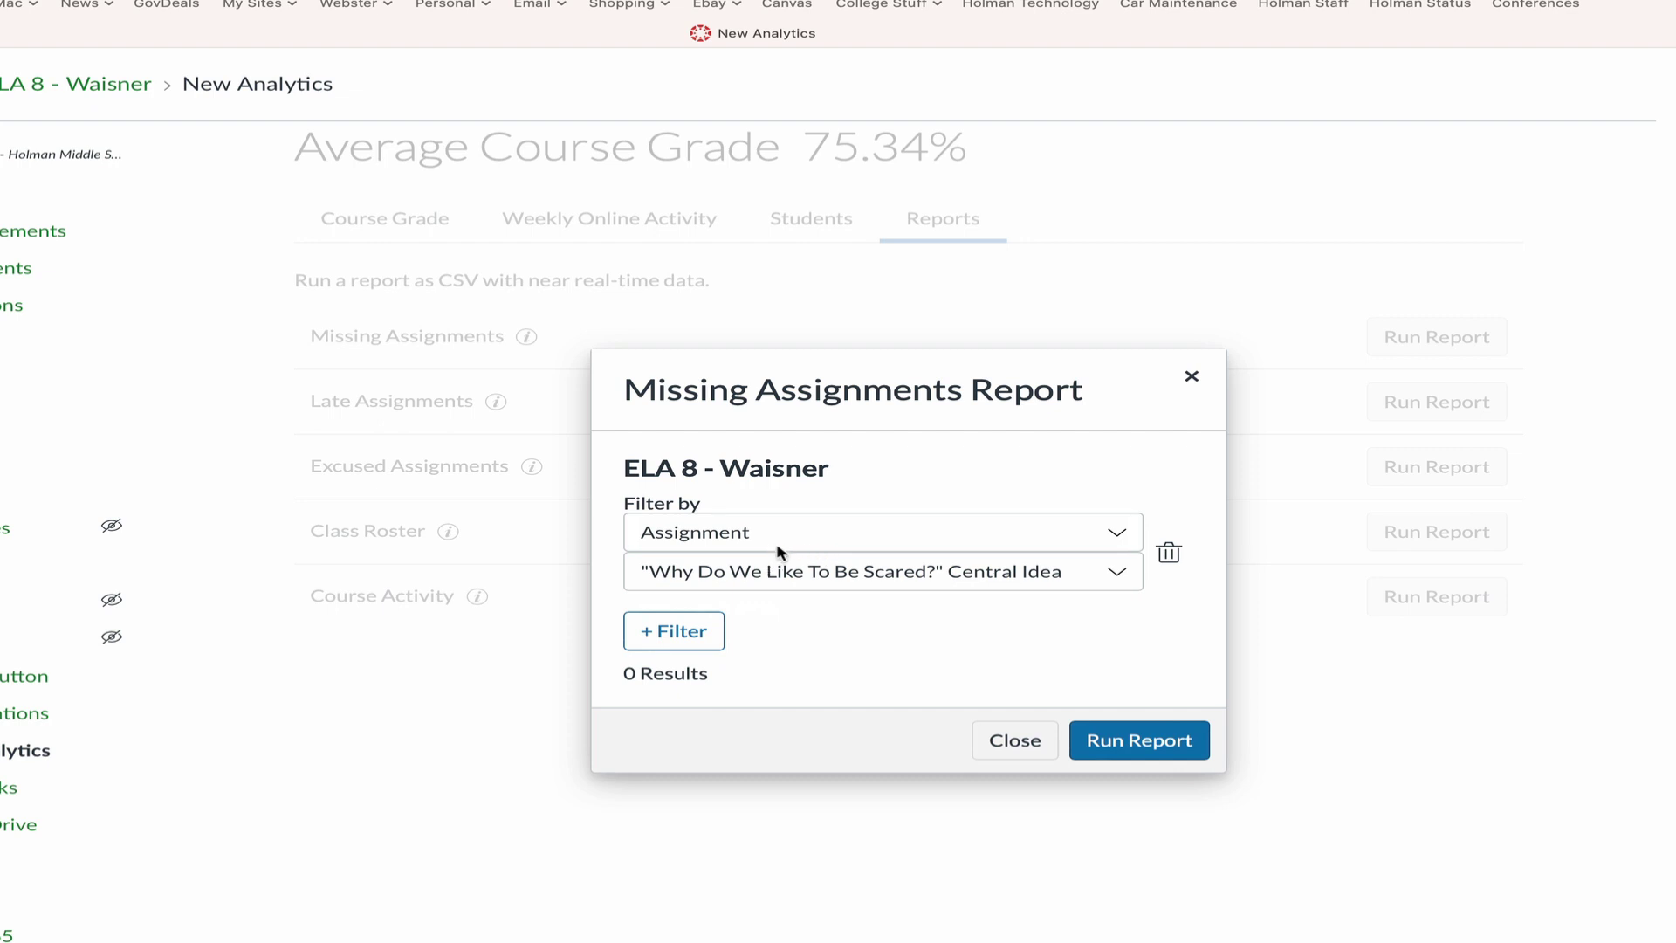
Remove the filter and open the downloaded Missing Assignments CSV (187 results) in Numbers
{"action": "left_click", "coordinate": [1169, 553]}
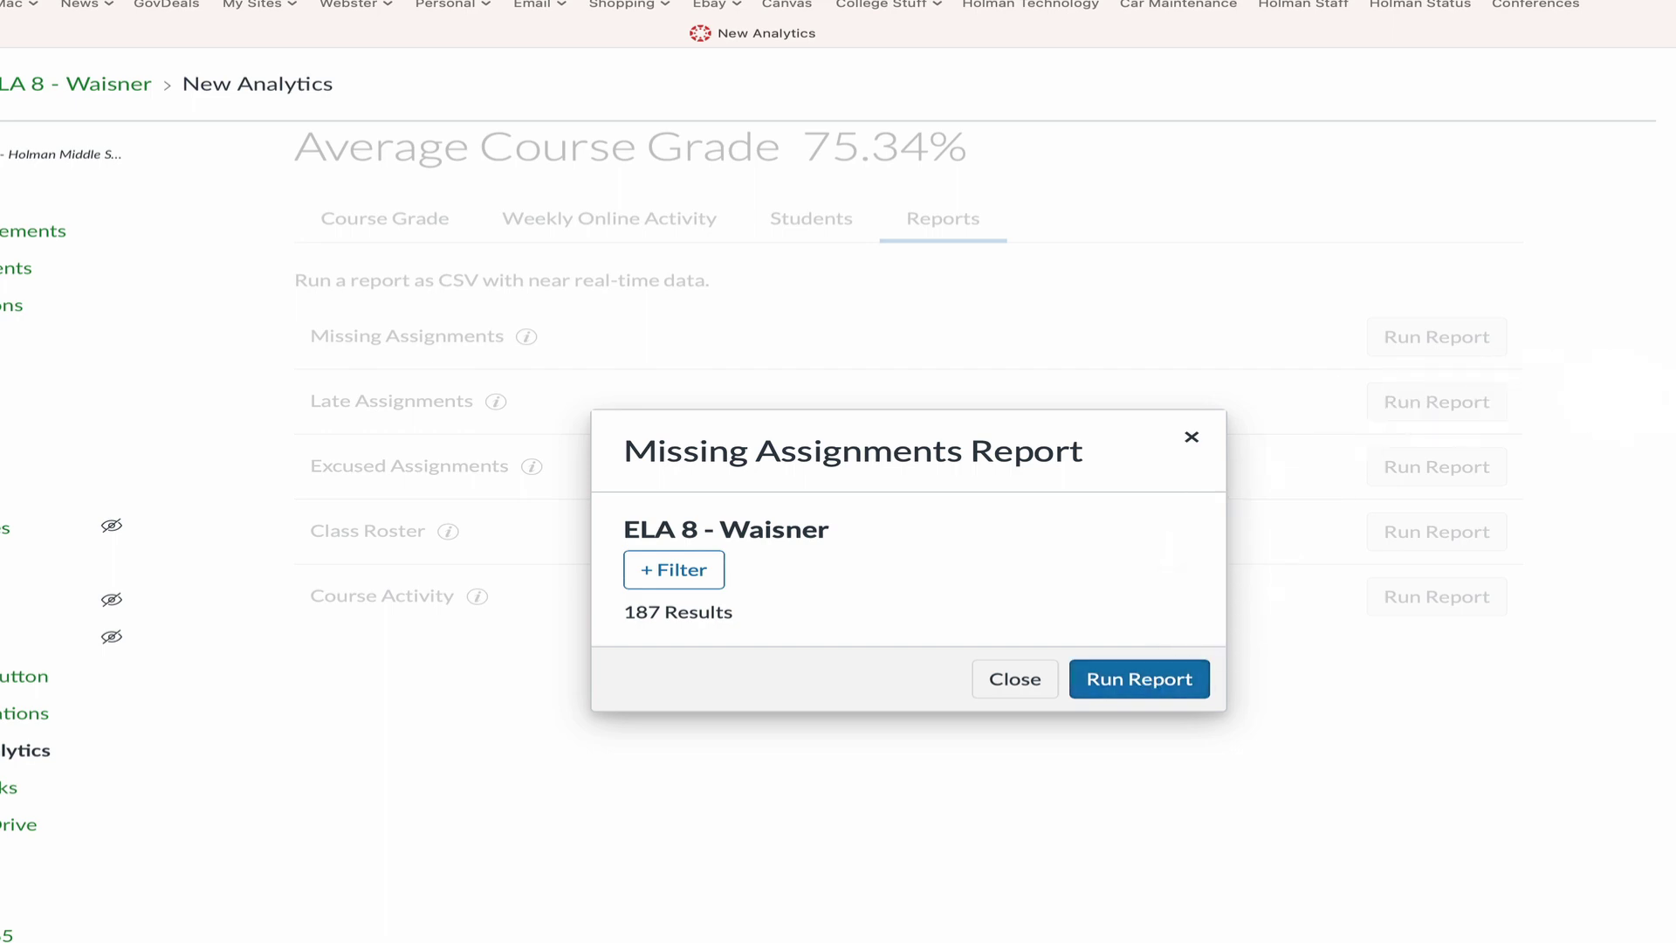
{"action": "left_click", "coordinate": [1641, 938]}
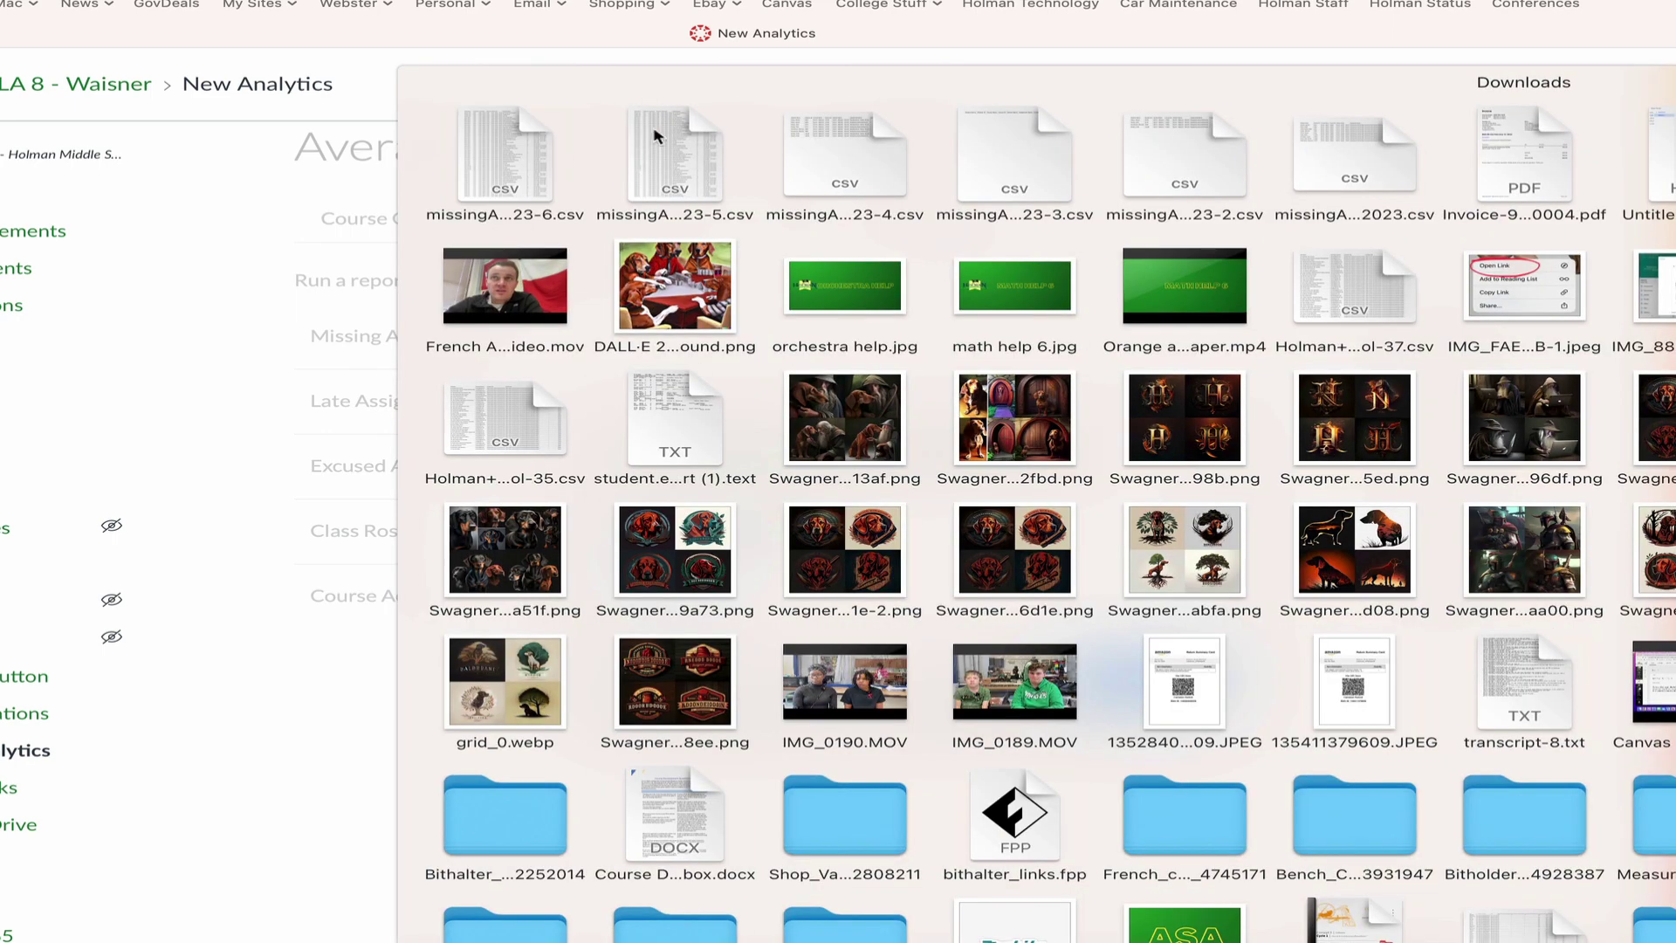
{"action": "left_click", "coordinate": [527, 145]}
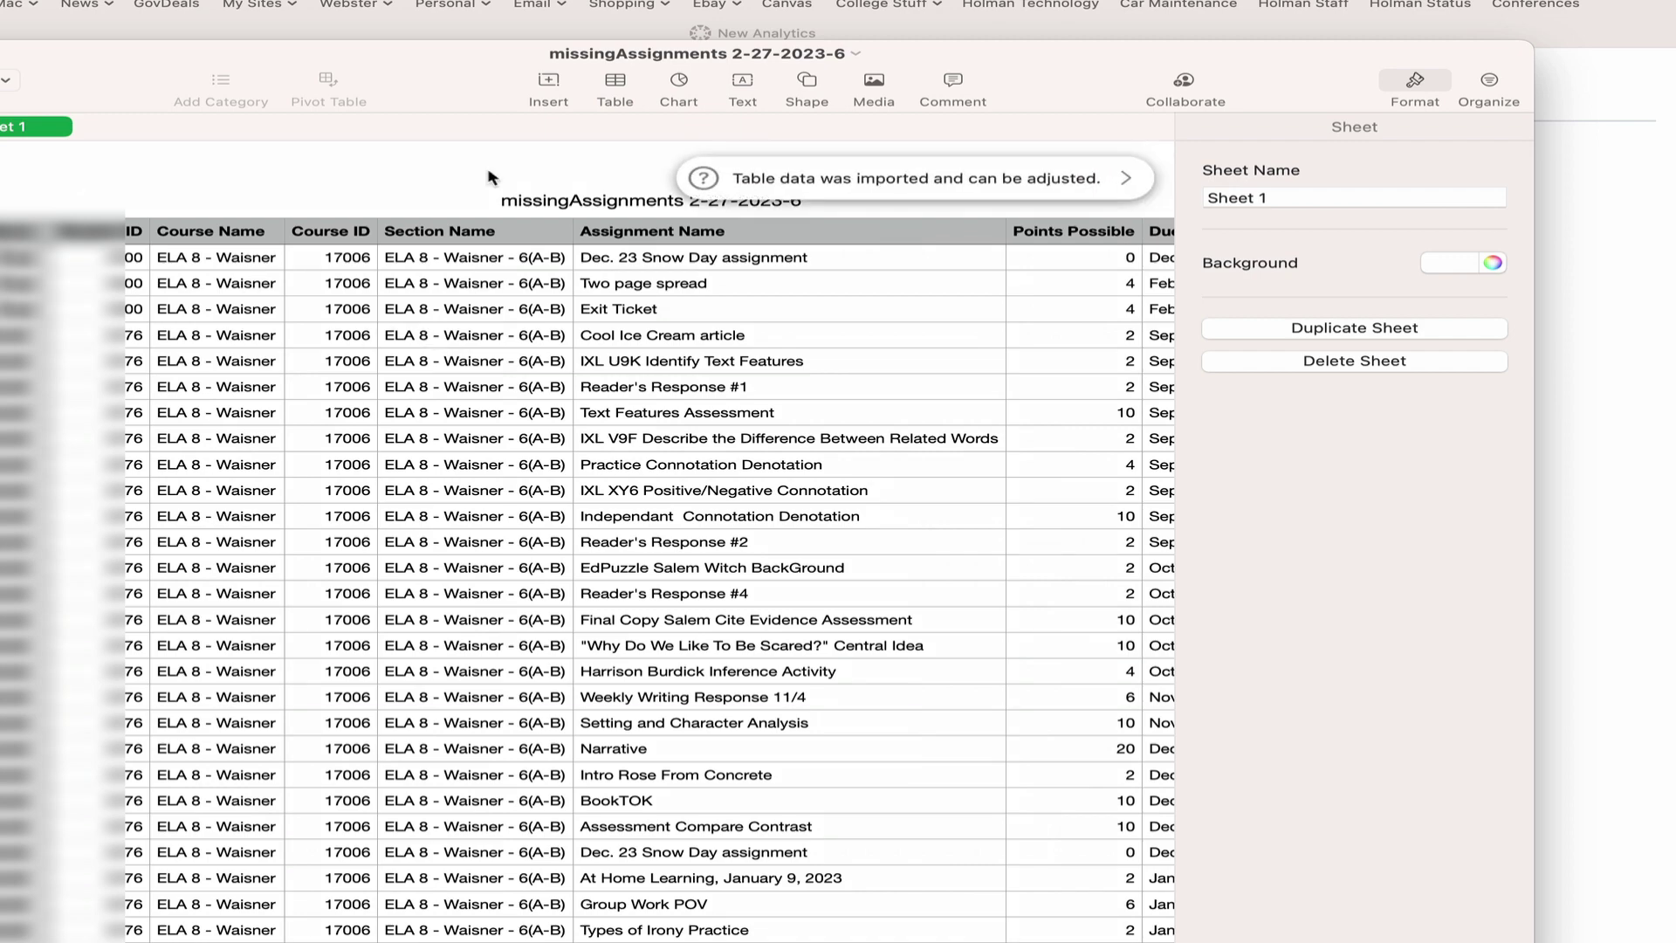
Sort the missing-assignments table by Due Date ascending and scroll through the results
{"action": "left_click_drag", "start_coordinate": [375, 60], "coordinate": [313, 10]}
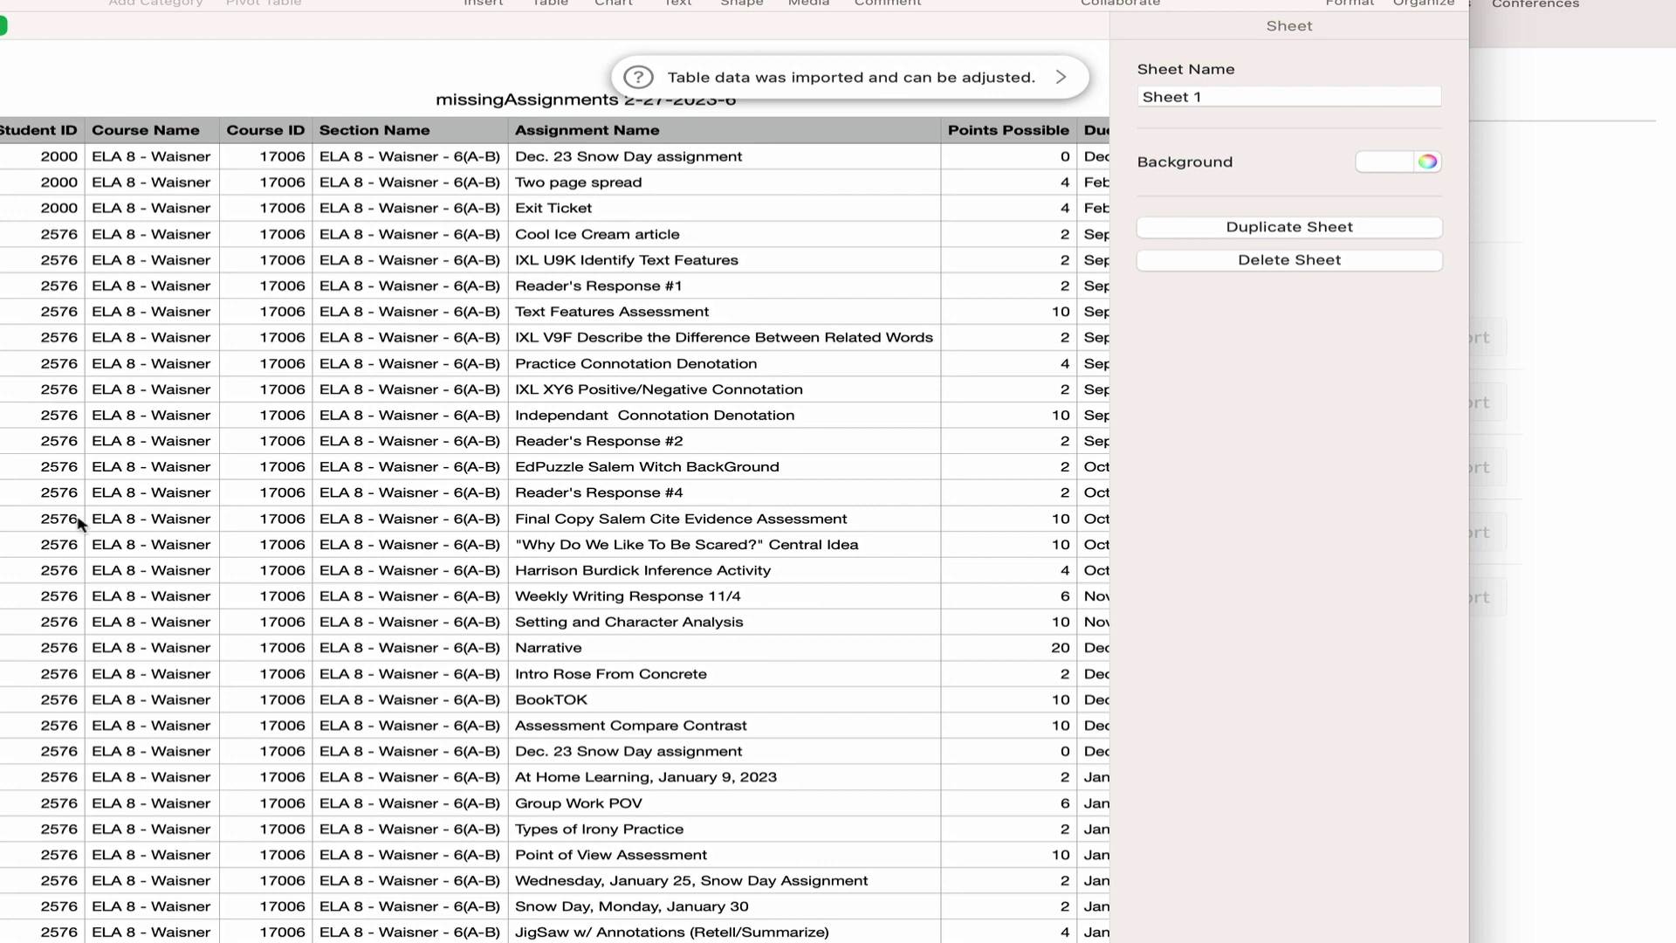
{"action": "scroll", "coordinate": [873, 486], "scroll_direction": "right", "scroll_amount": 5}
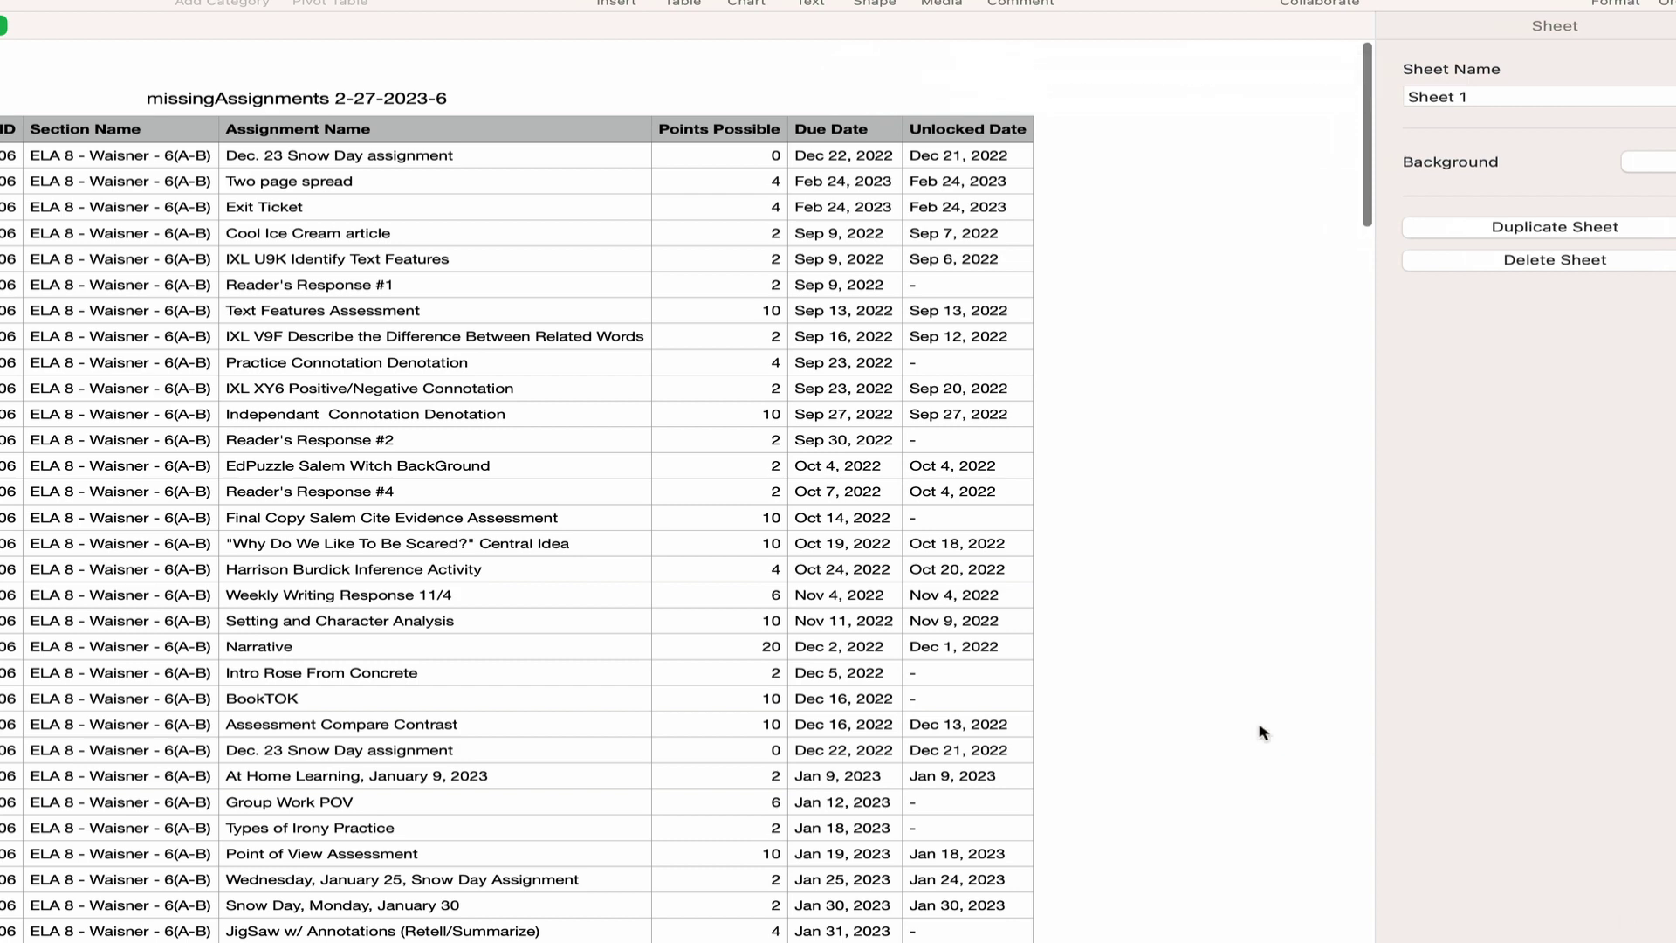
{"action": "scroll", "coordinate": [1263, 731], "scroll_direction": "left", "scroll_amount": 5}
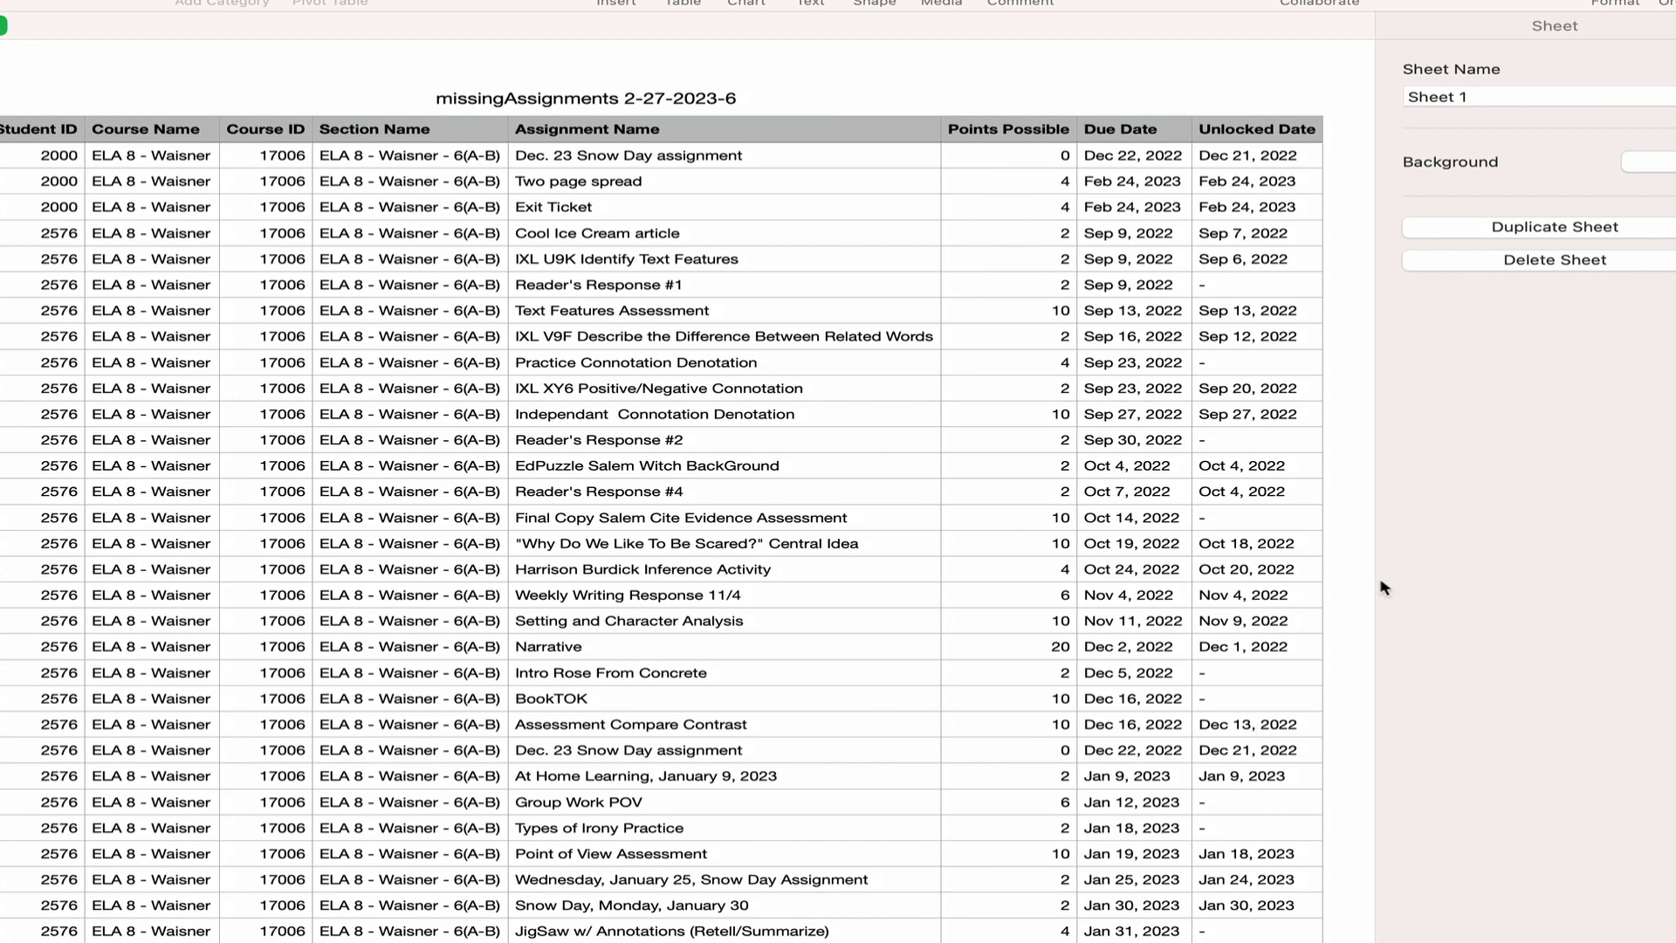
{"action": "left_click", "coordinate": [1158, 131]}
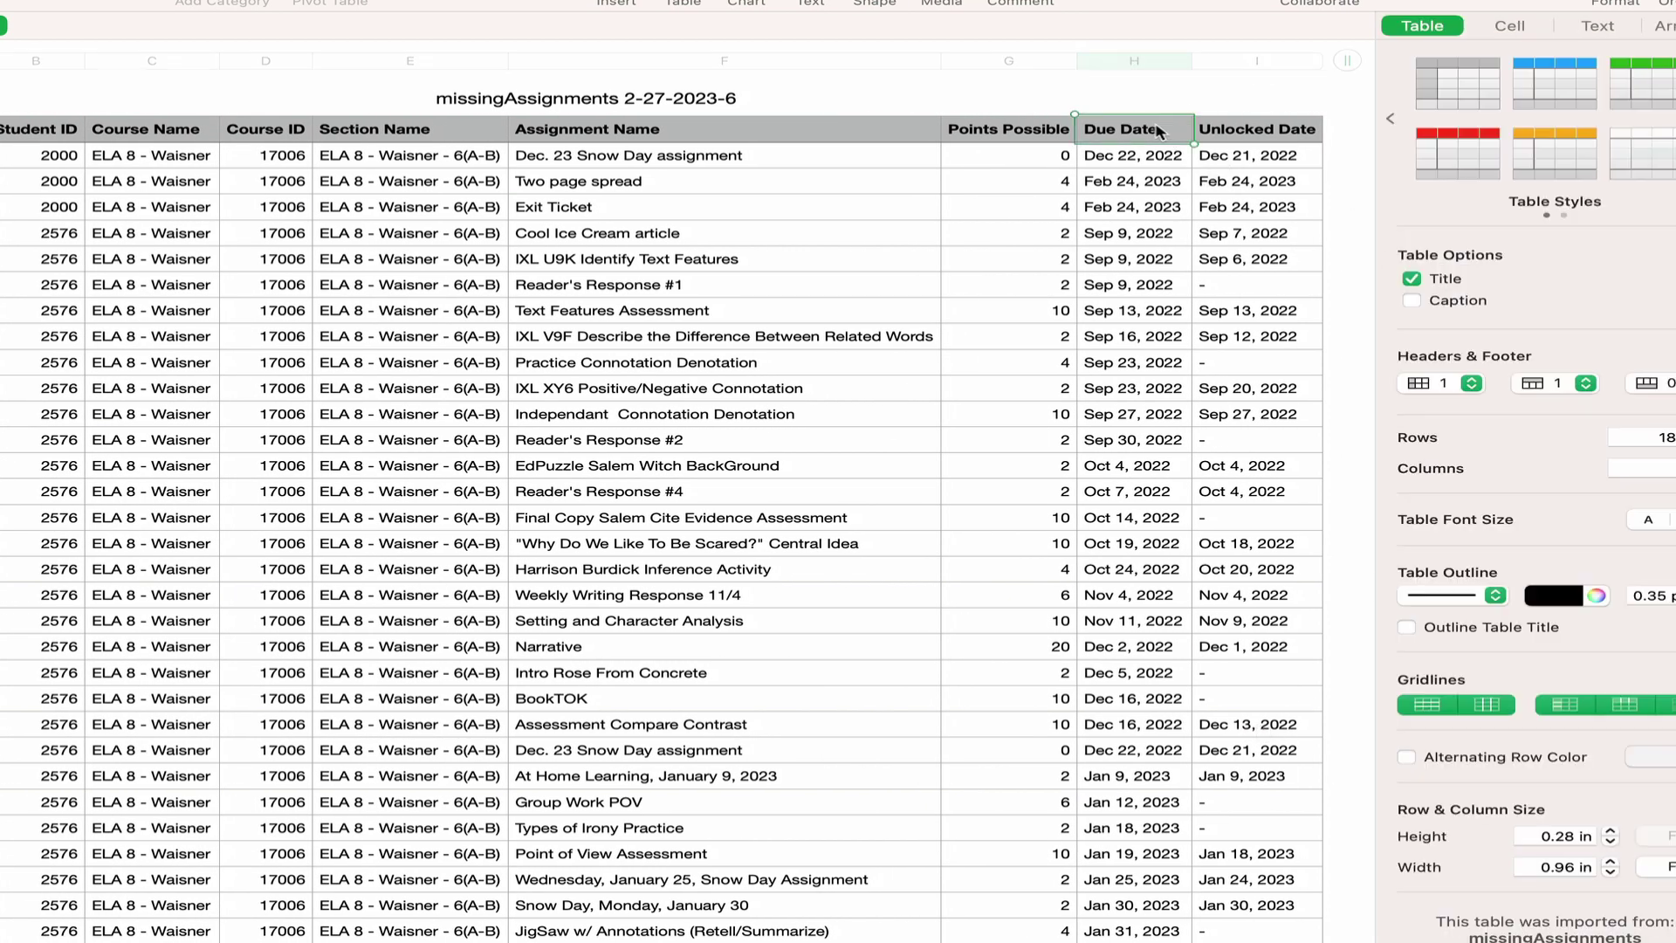
{"action": "left_click", "coordinate": [1177, 63]}
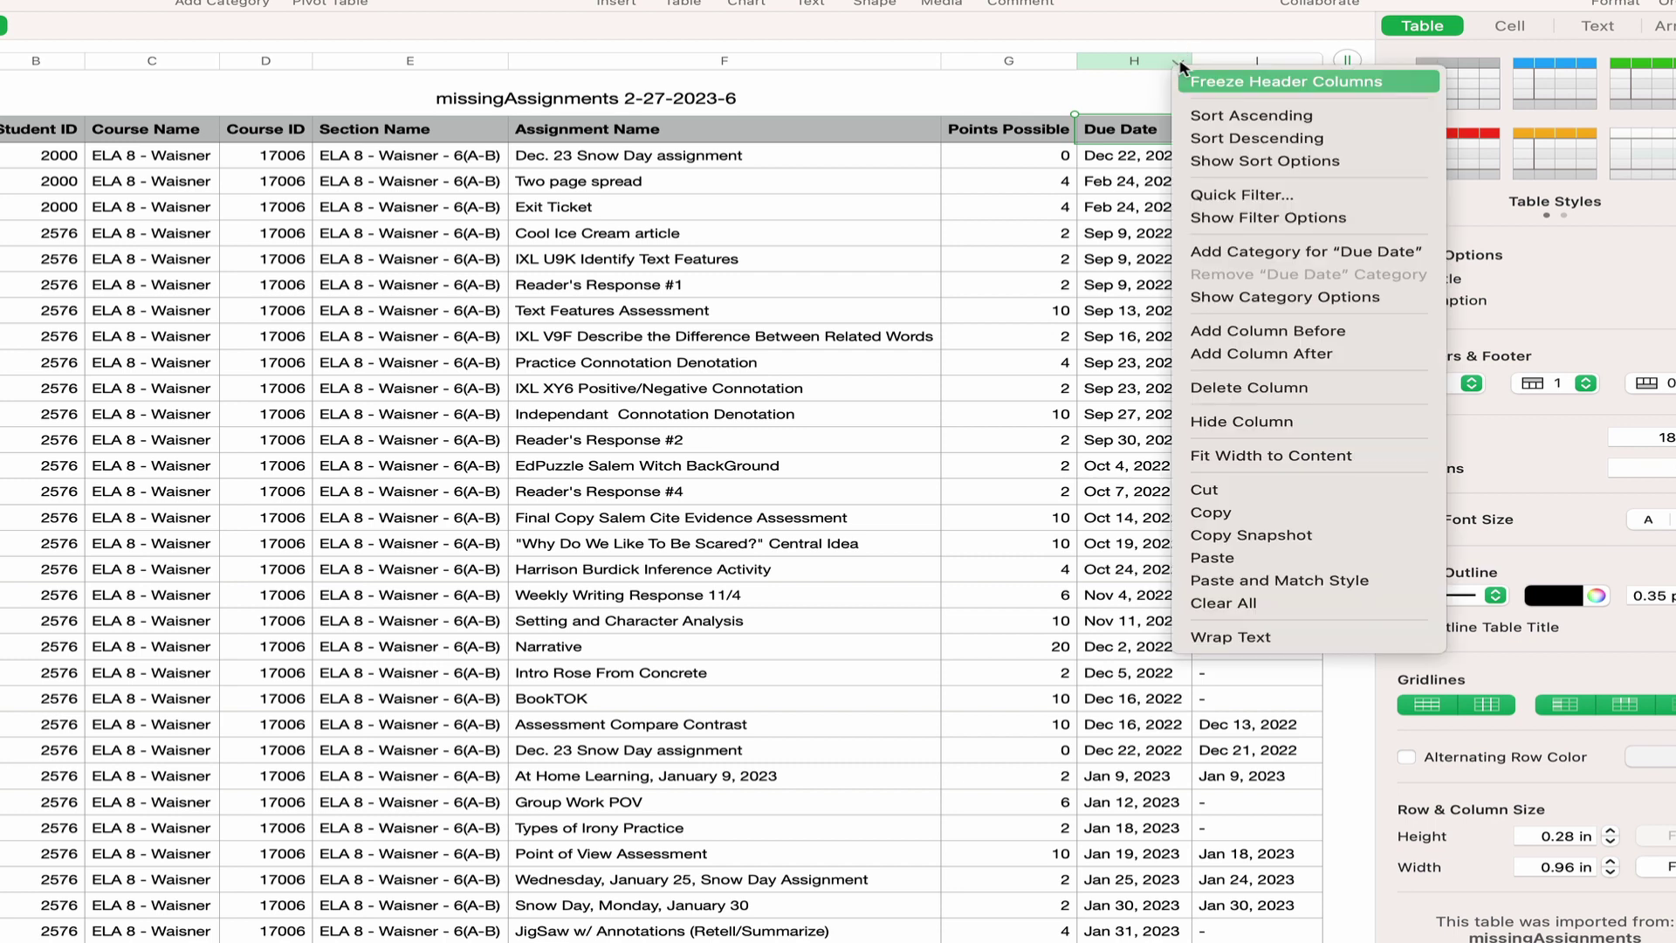
{"action": "left_click", "coordinate": [1241, 116]}
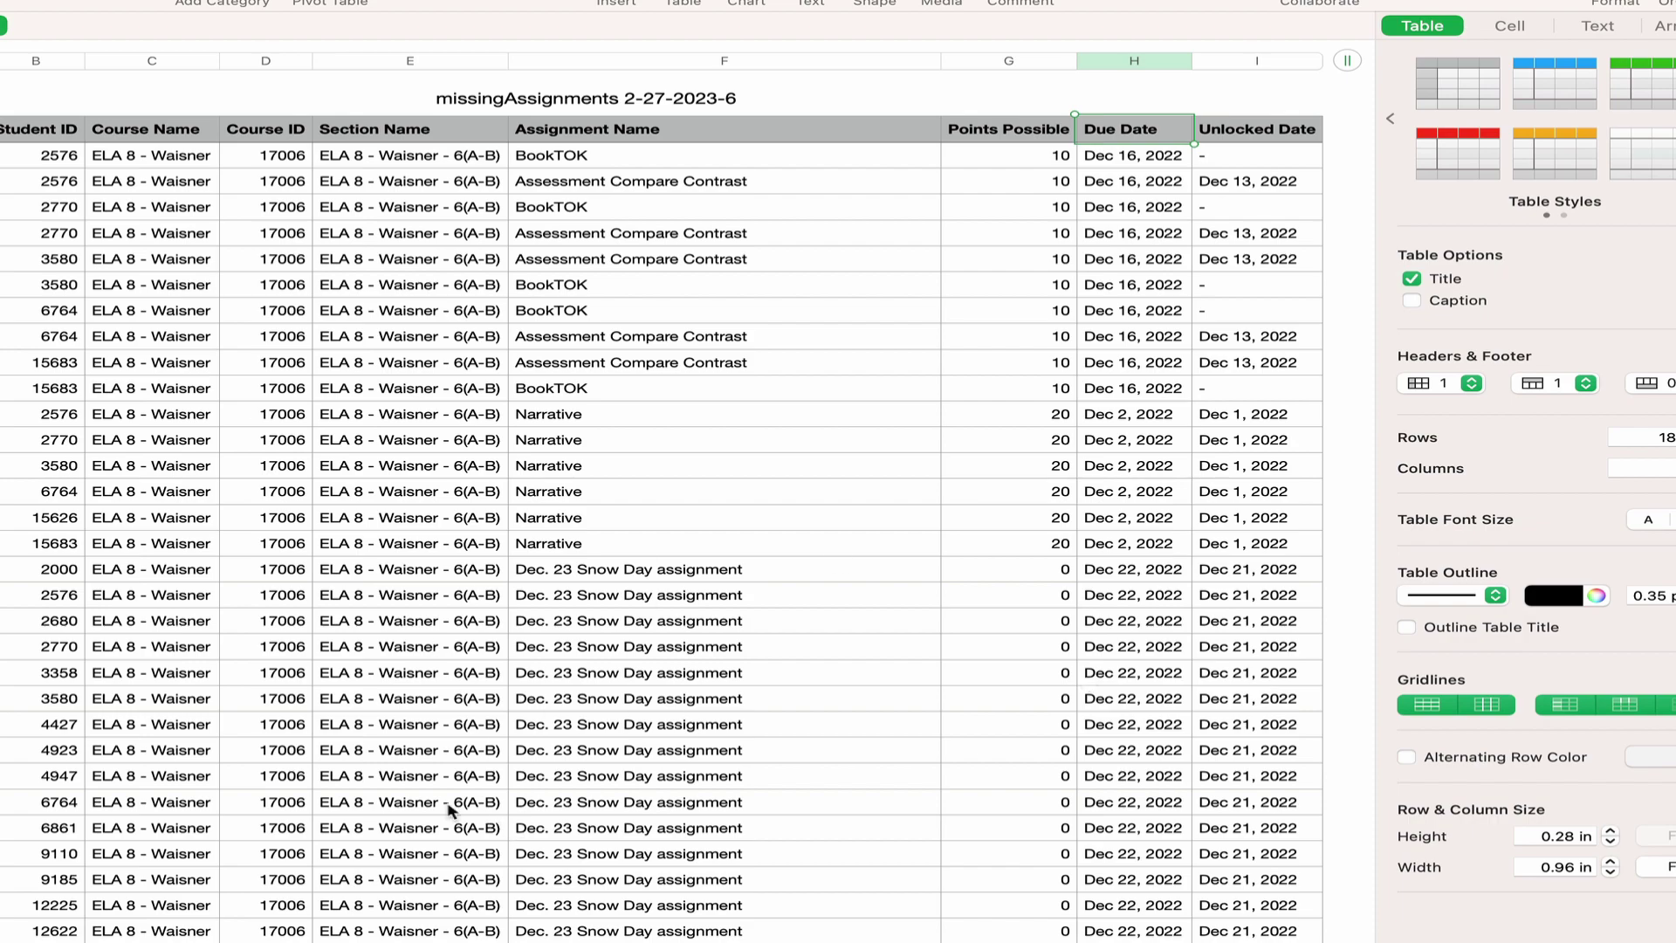
{"action": "scroll", "coordinate": [407, 793], "scroll_direction": "down", "scroll_amount": 1}
{"action": "scroll", "coordinate": [407, 793], "scroll_direction": "down", "scroll_amount": 20}
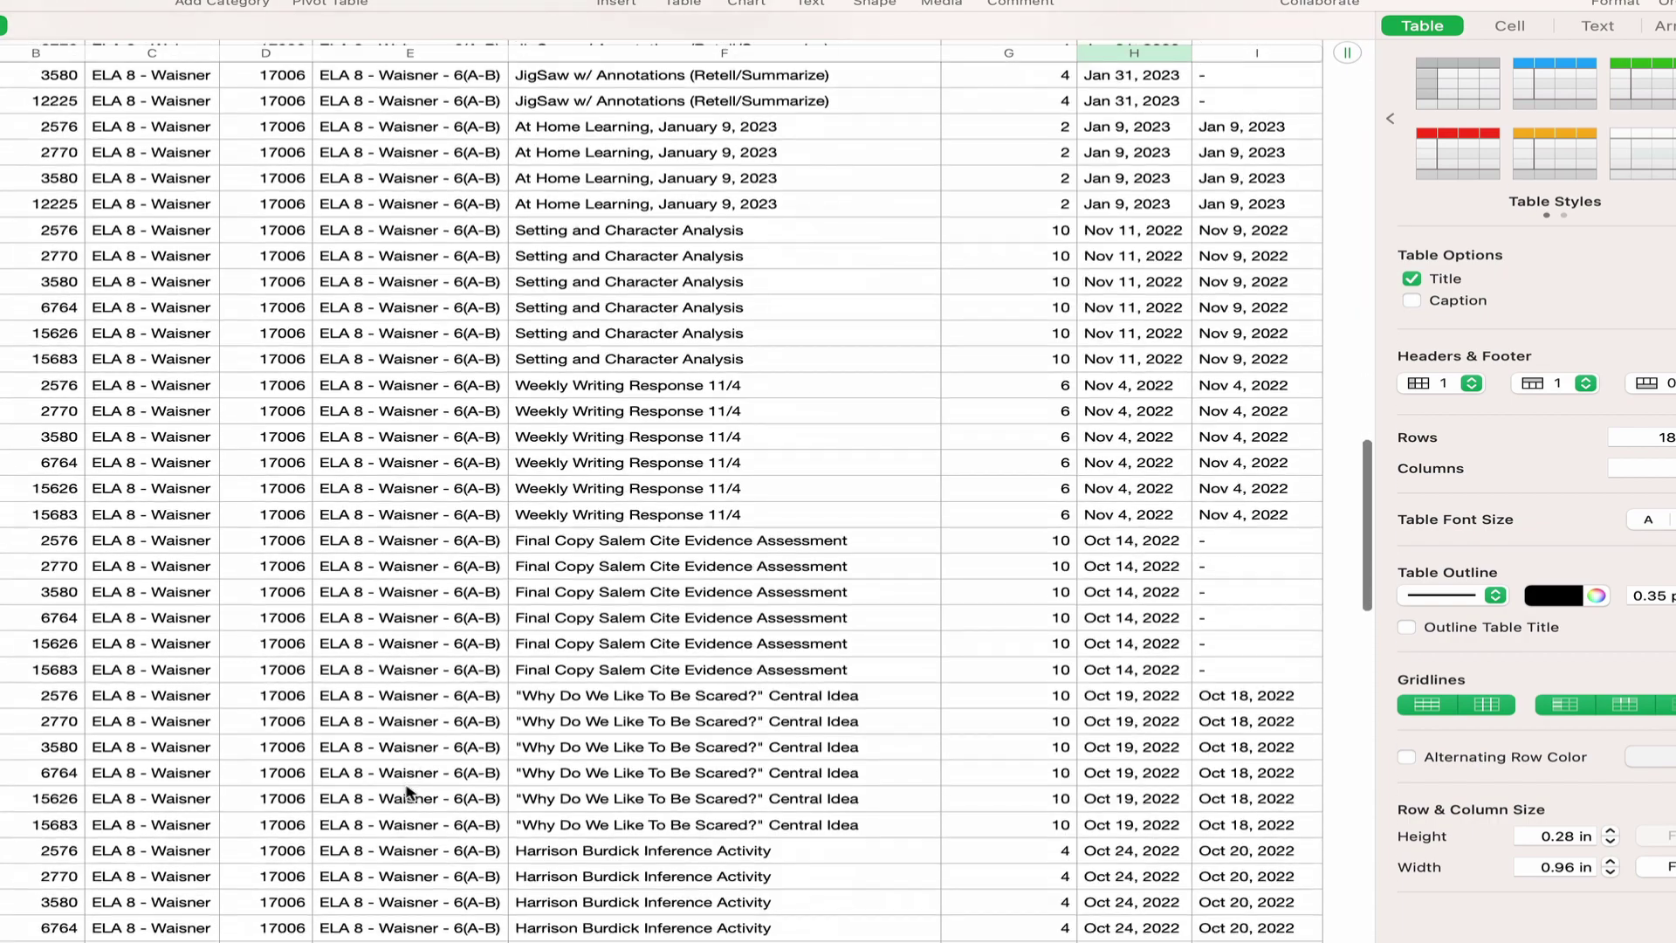
{"action": "scroll", "coordinate": [407, 792], "scroll_direction": "up", "scroll_amount": 15}
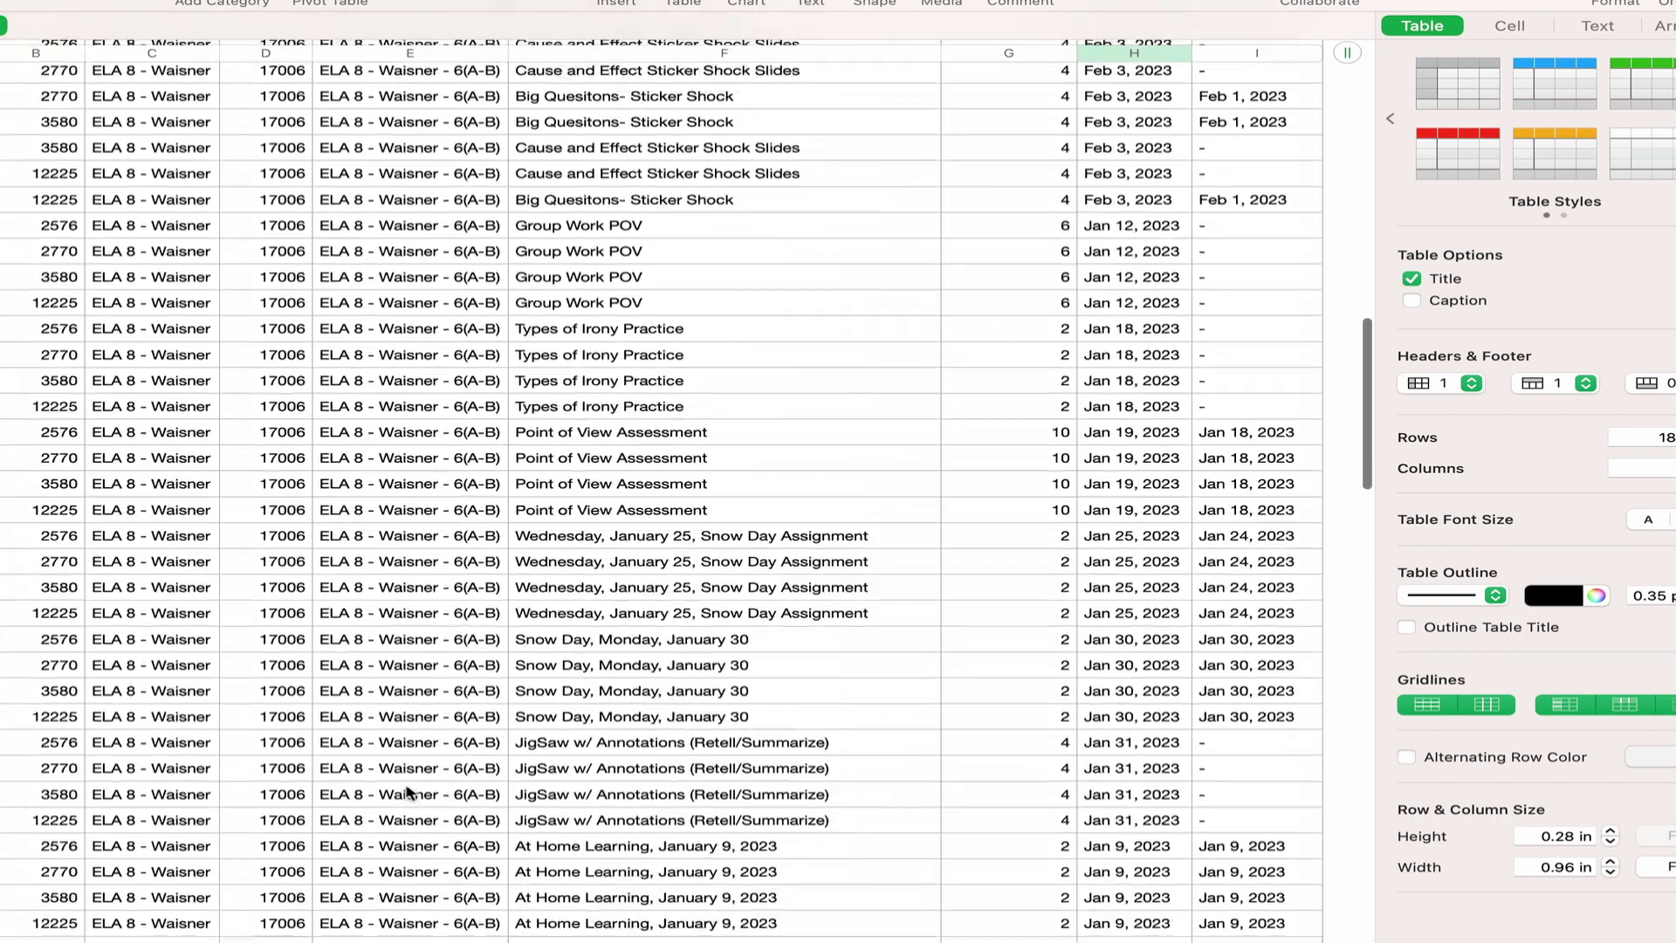
{"action": "scroll", "coordinate": [407, 793], "scroll_direction": "up", "scroll_amount": 15}
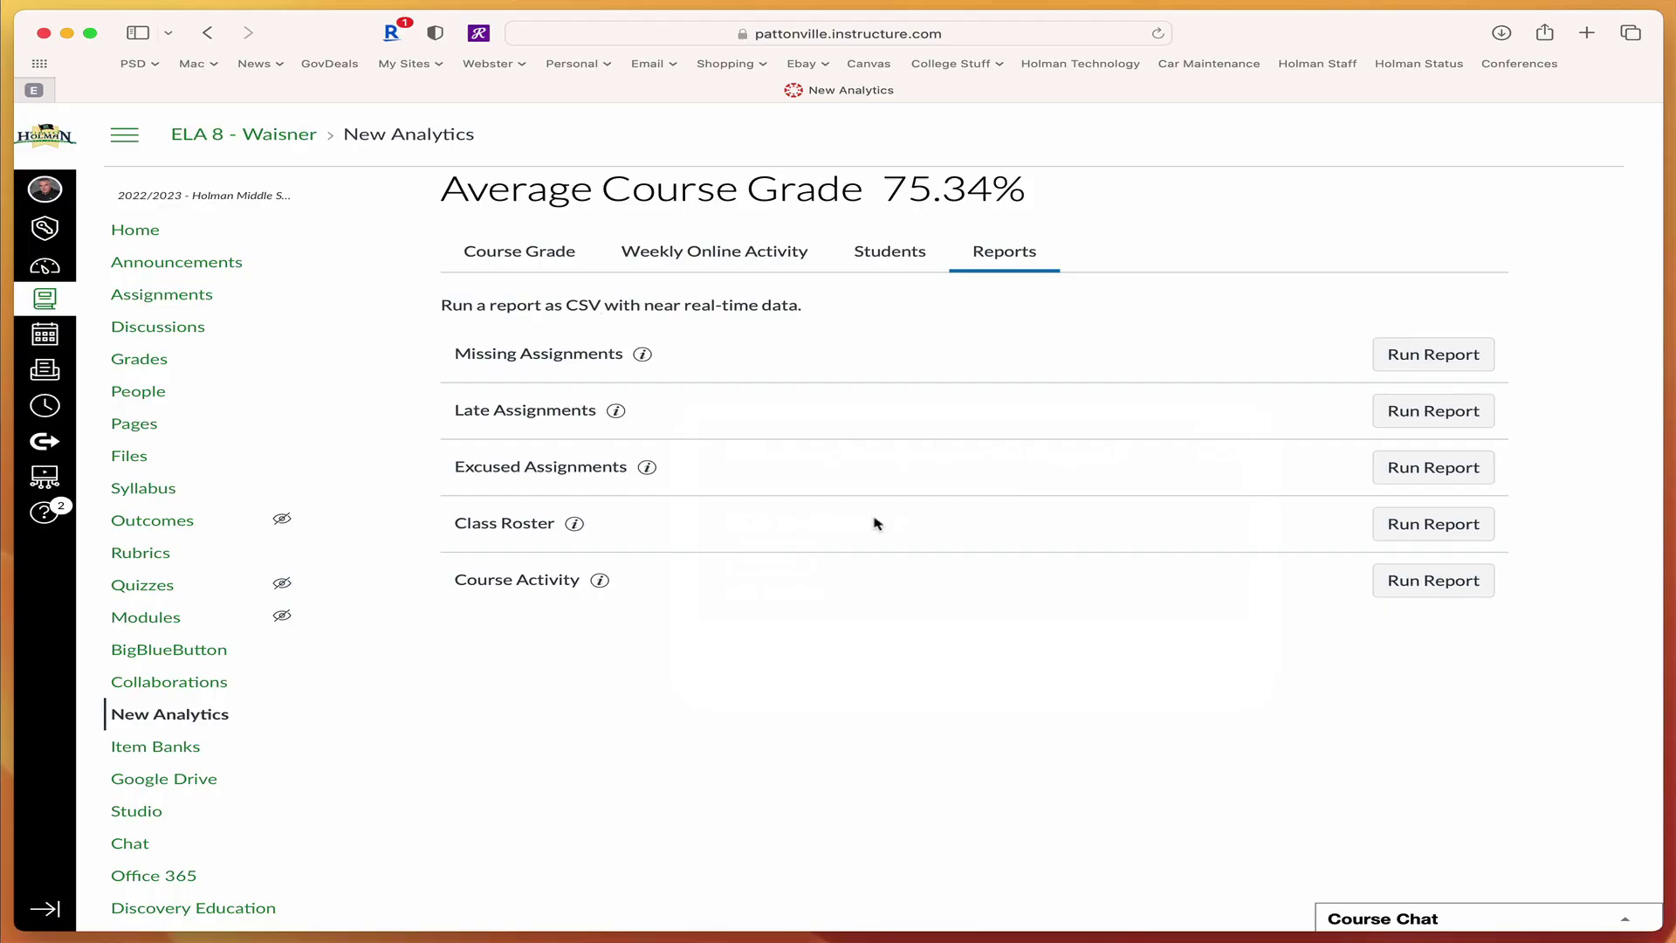
Try the Class Roster report's filter options, then dismiss the report unchanged
{"action": "left_click", "coordinate": [1438, 525]}
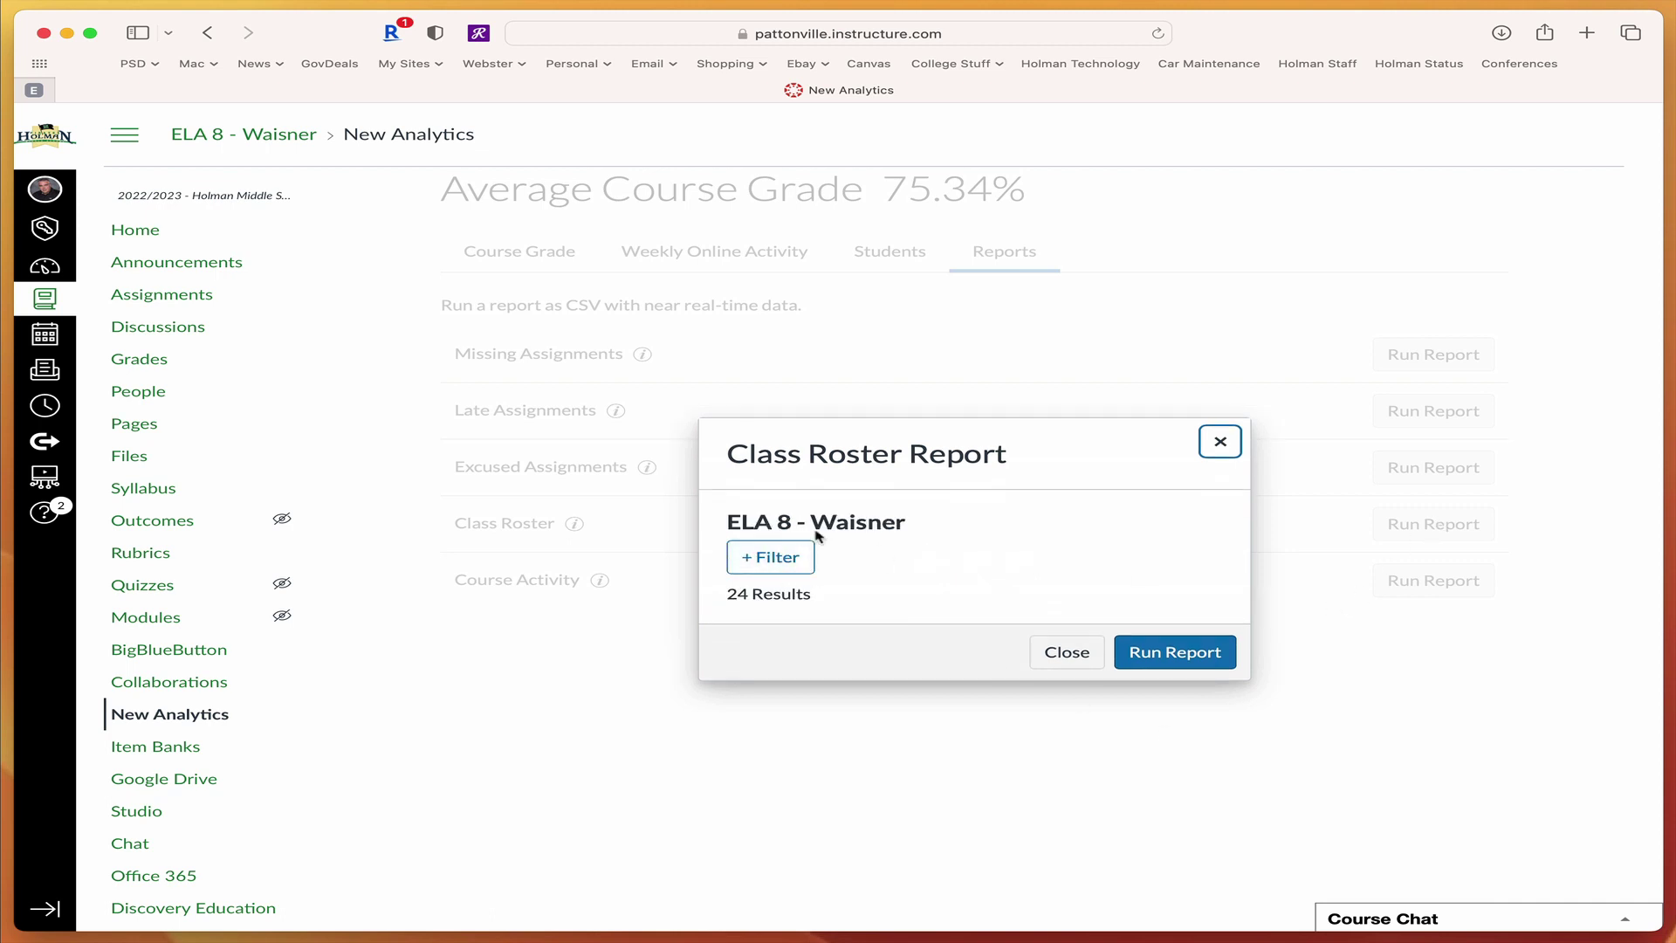
{"action": "left_click", "coordinate": [774, 556]}
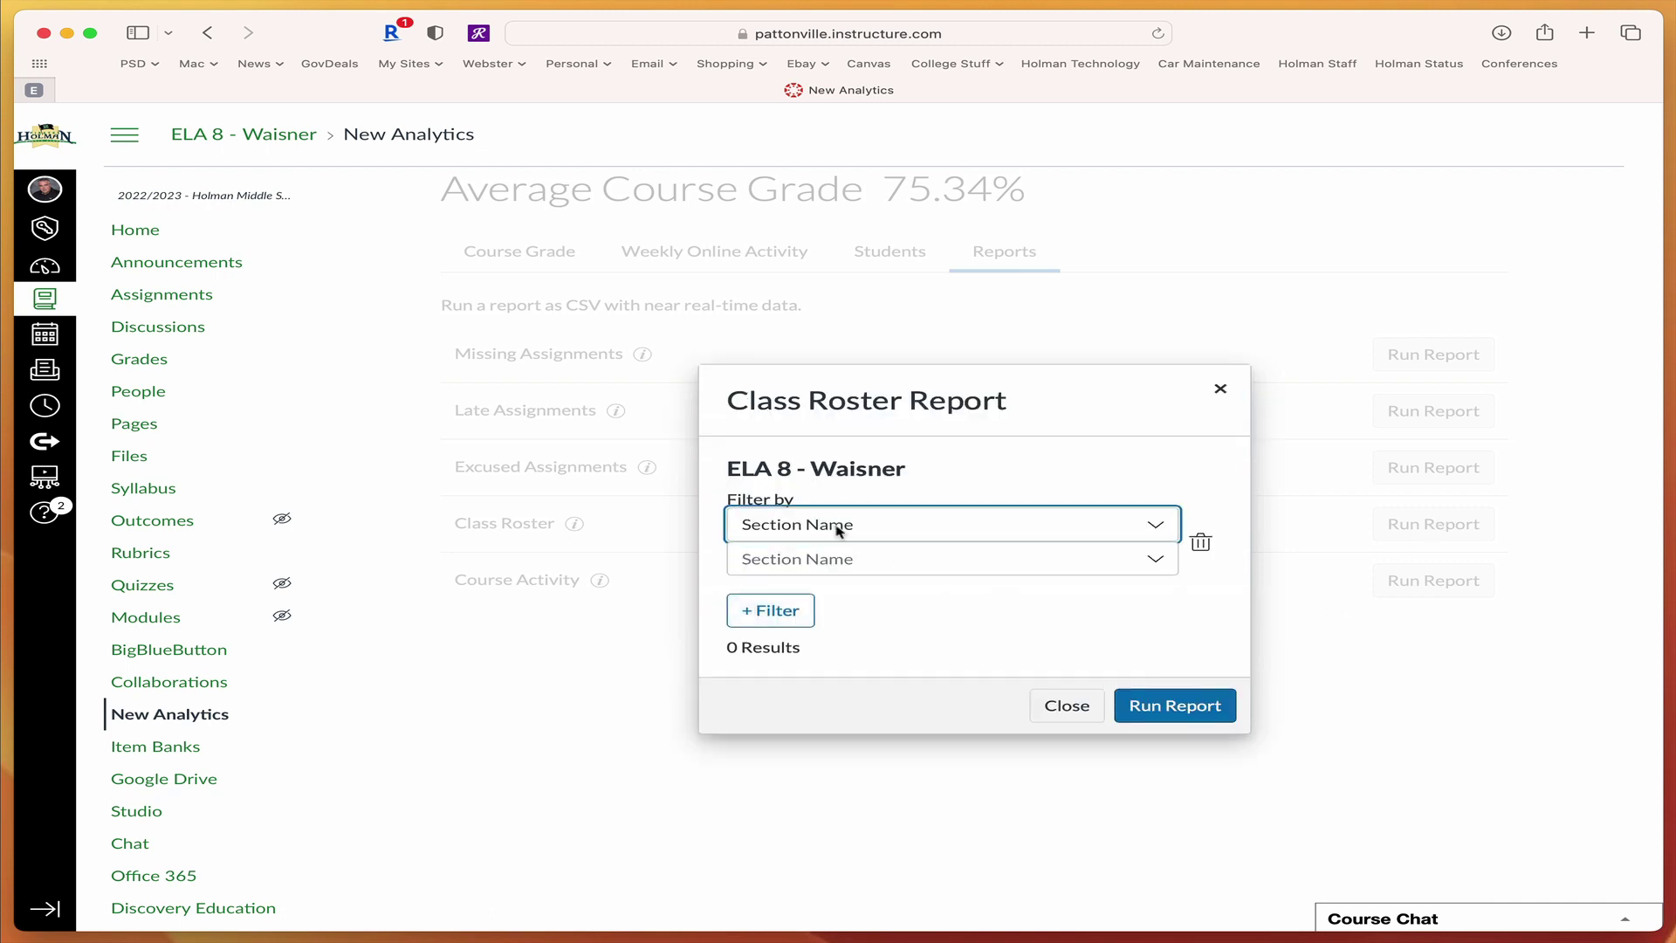
{"action": "left_click", "coordinate": [834, 527]}
{"action": "left_click", "coordinate": [836, 526]}
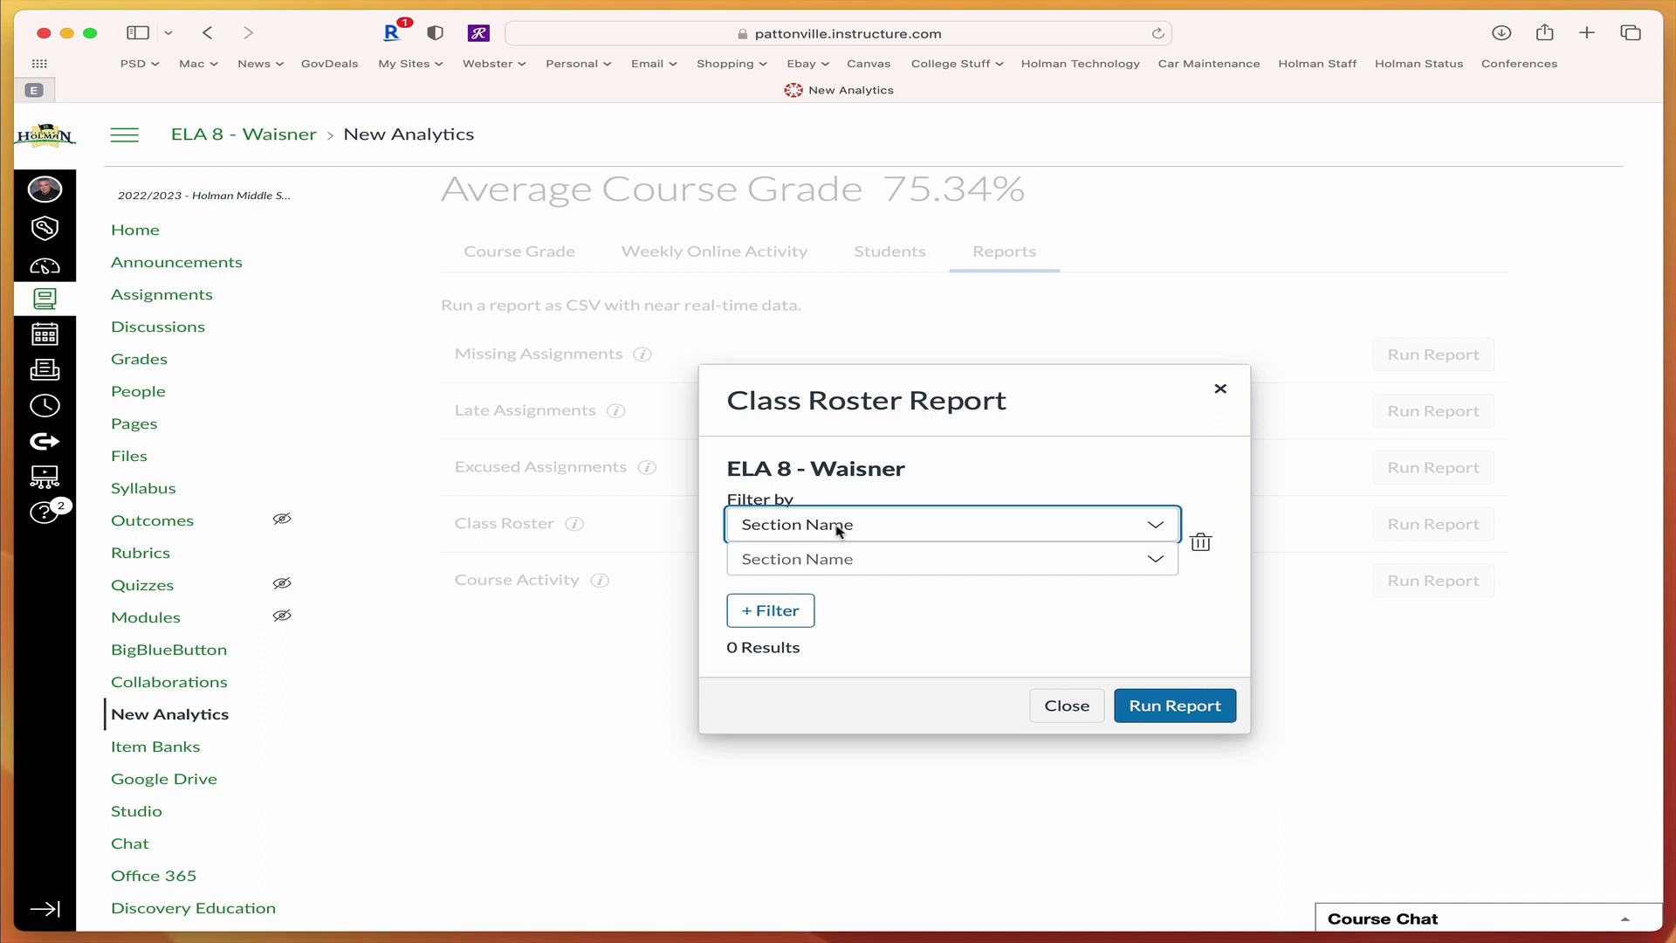
{"action": "left_click", "coordinate": [1079, 695]}
Run the Course Activity report filtered by Student Name for one student as CSV
{"action": "left_click", "coordinate": [1416, 585]}
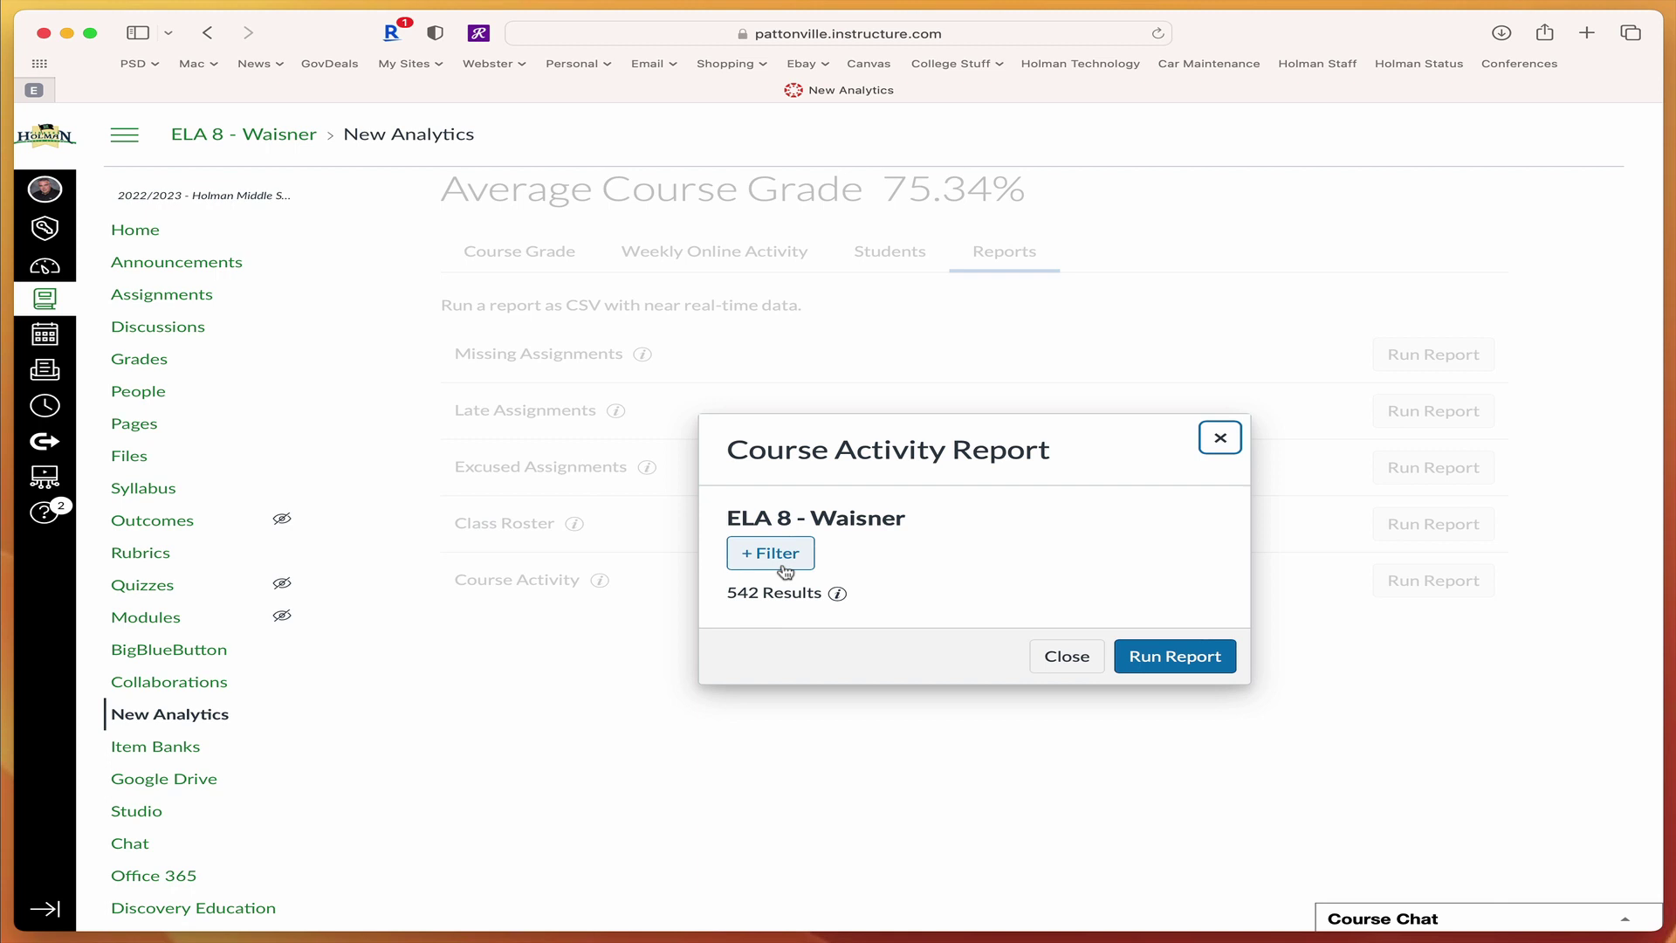
{"action": "left_click", "coordinate": [784, 570]}
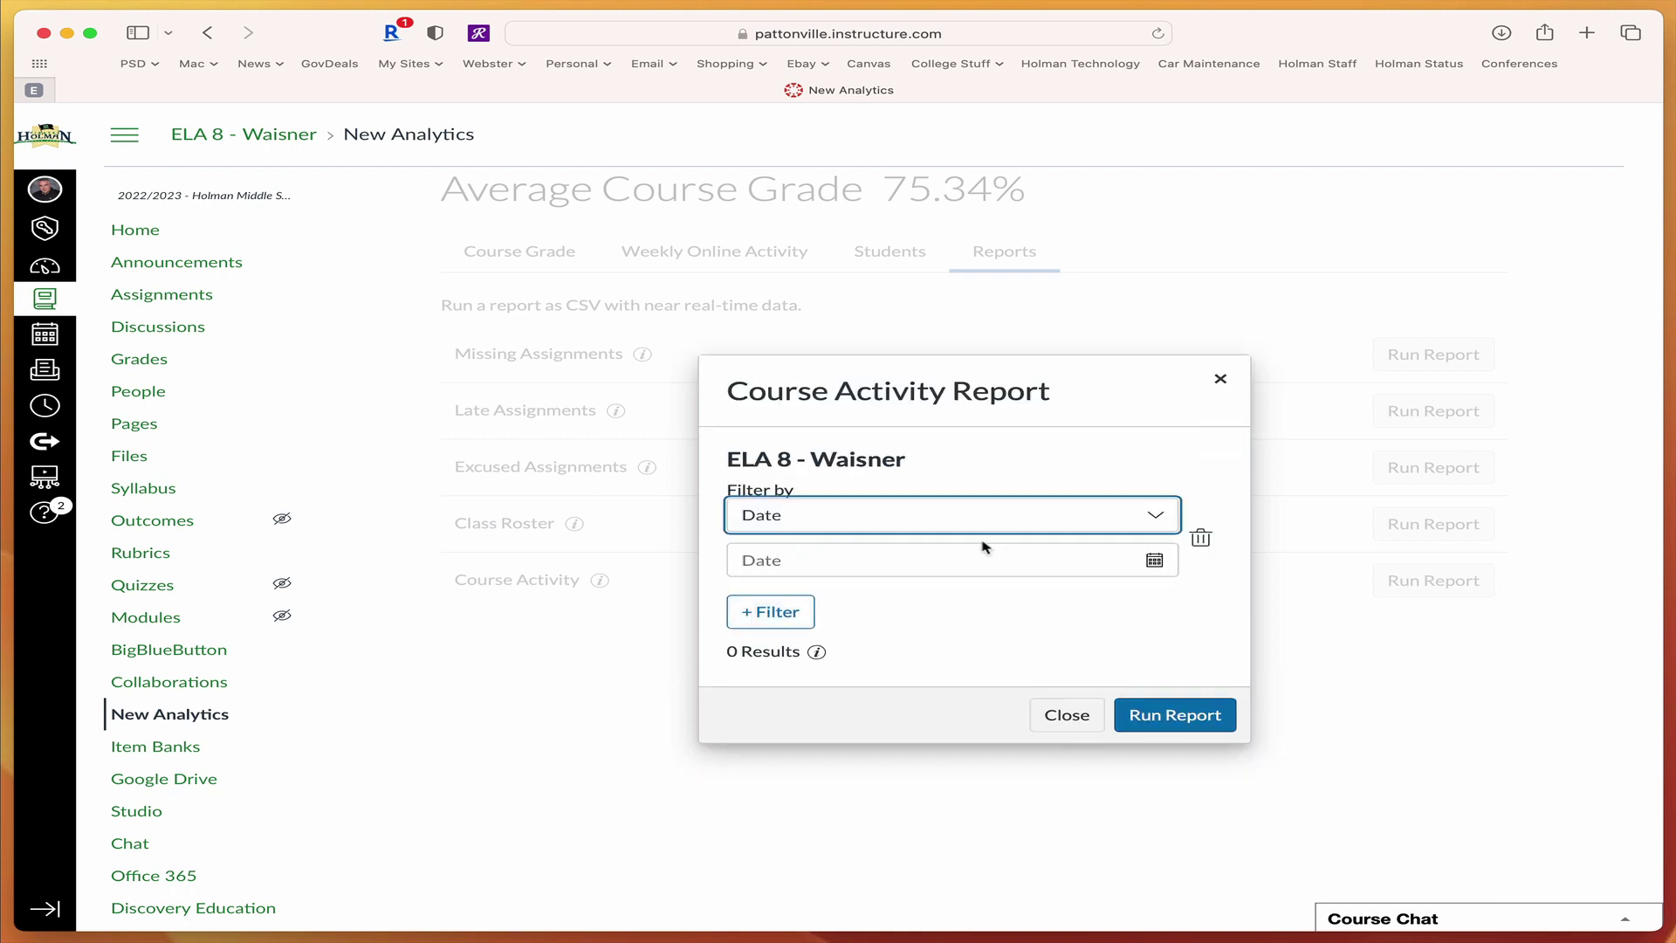
{"action": "left_click", "coordinate": [985, 522]}
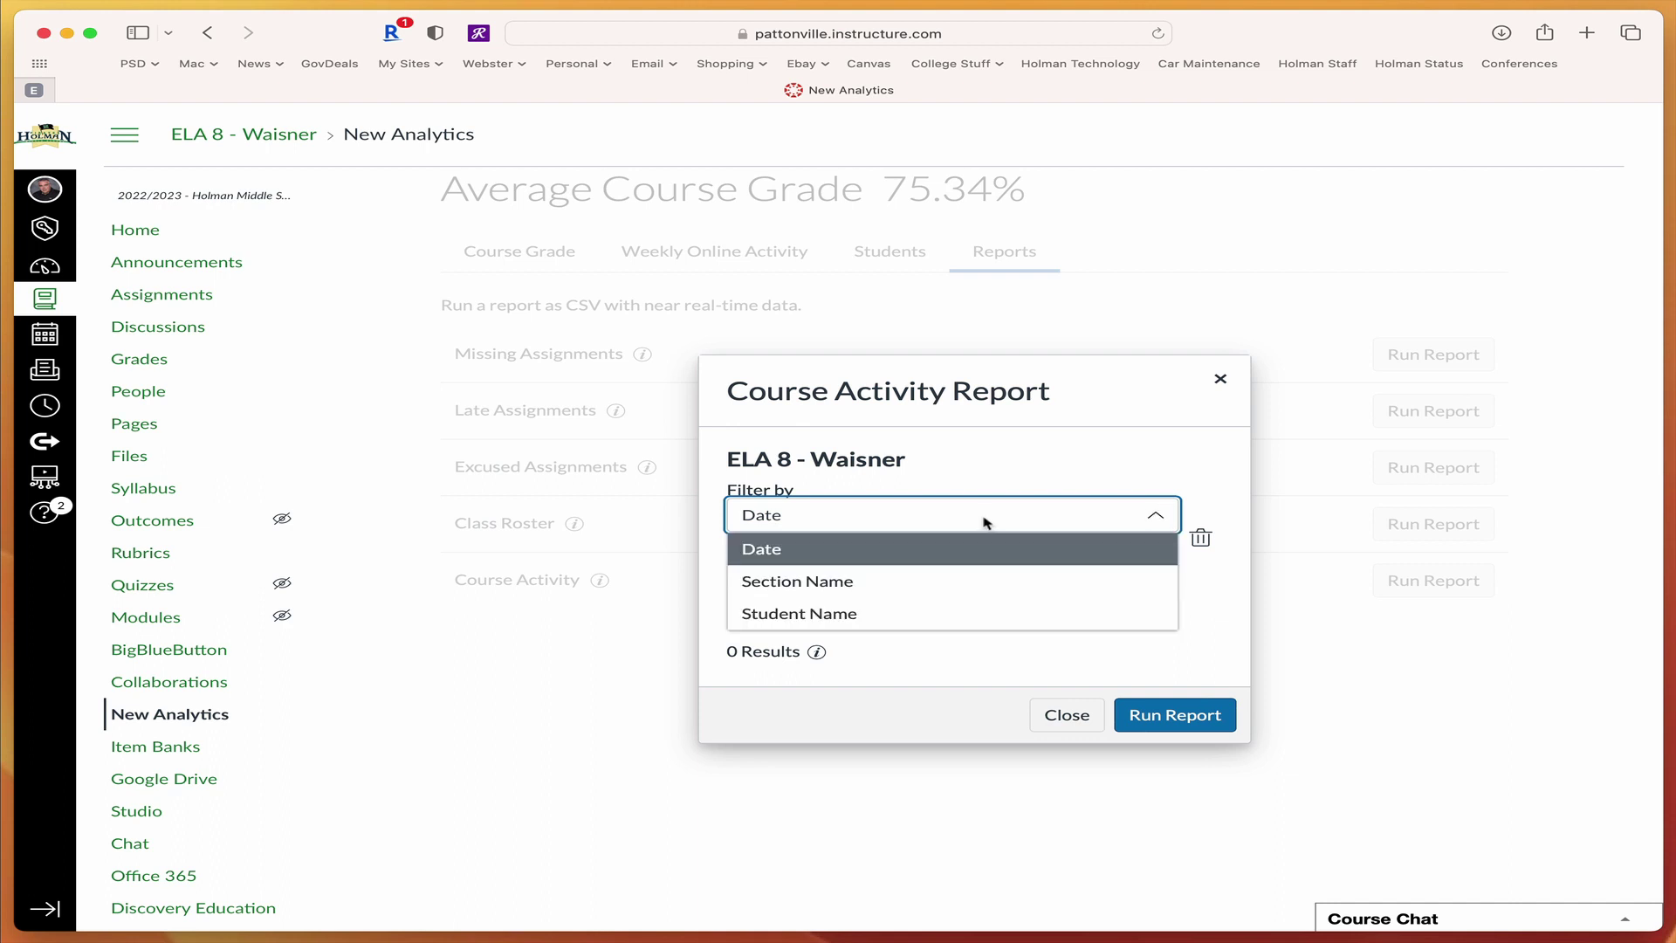
{"action": "left_click", "coordinate": [921, 616]}
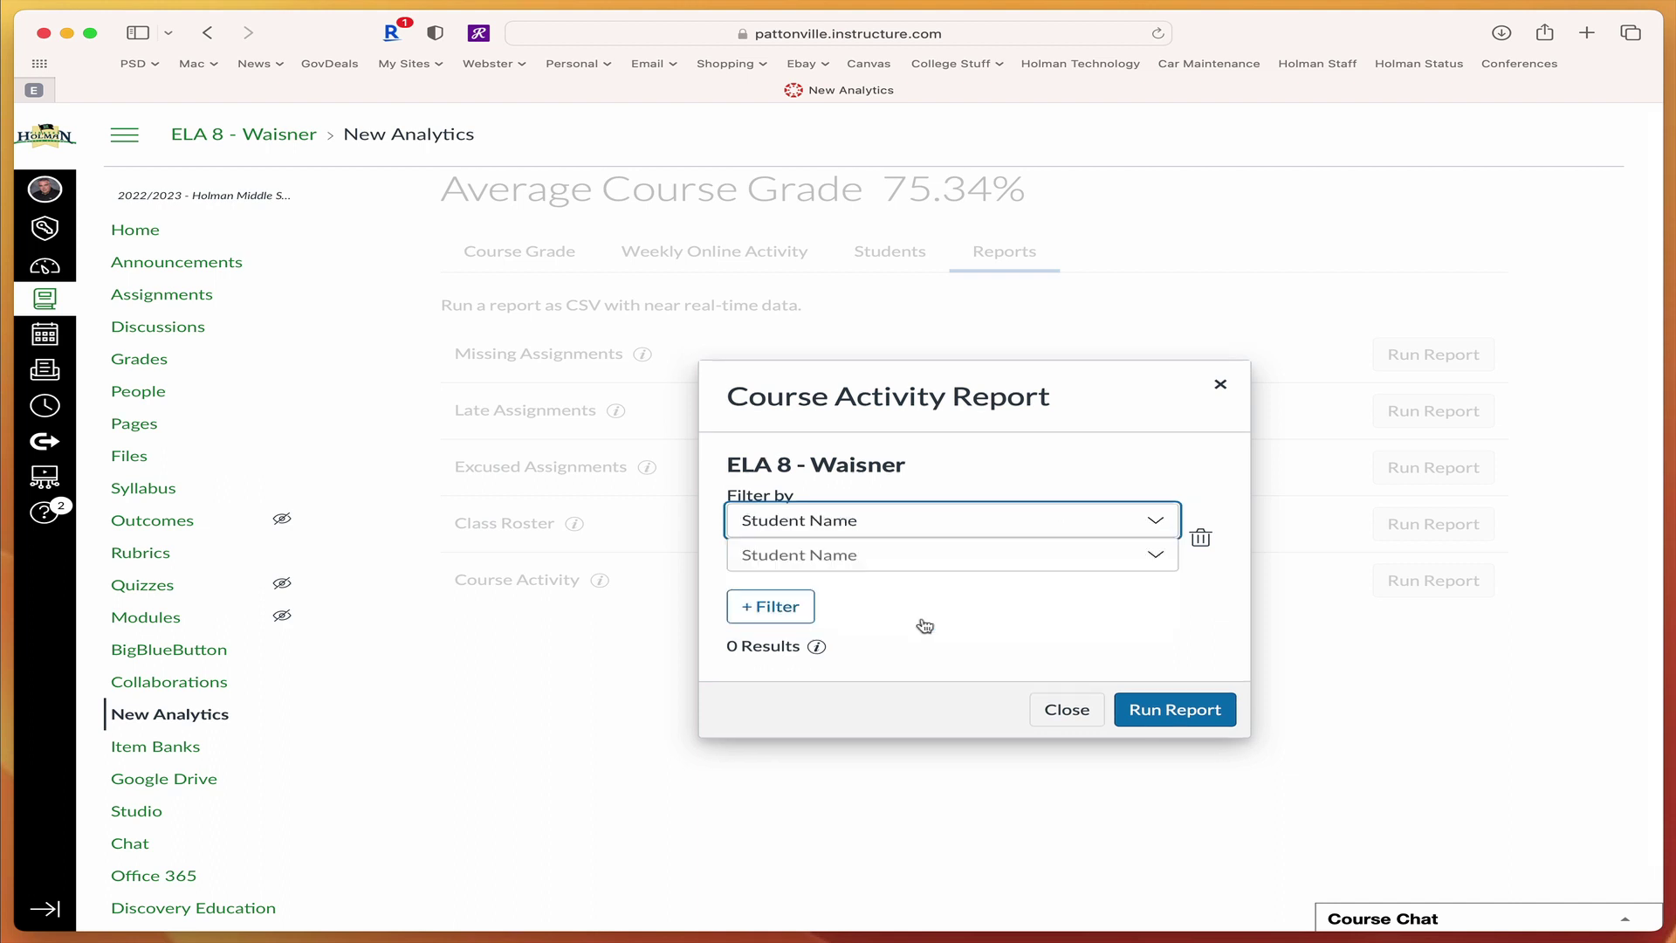
{"action": "left_click", "coordinate": [821, 558]}
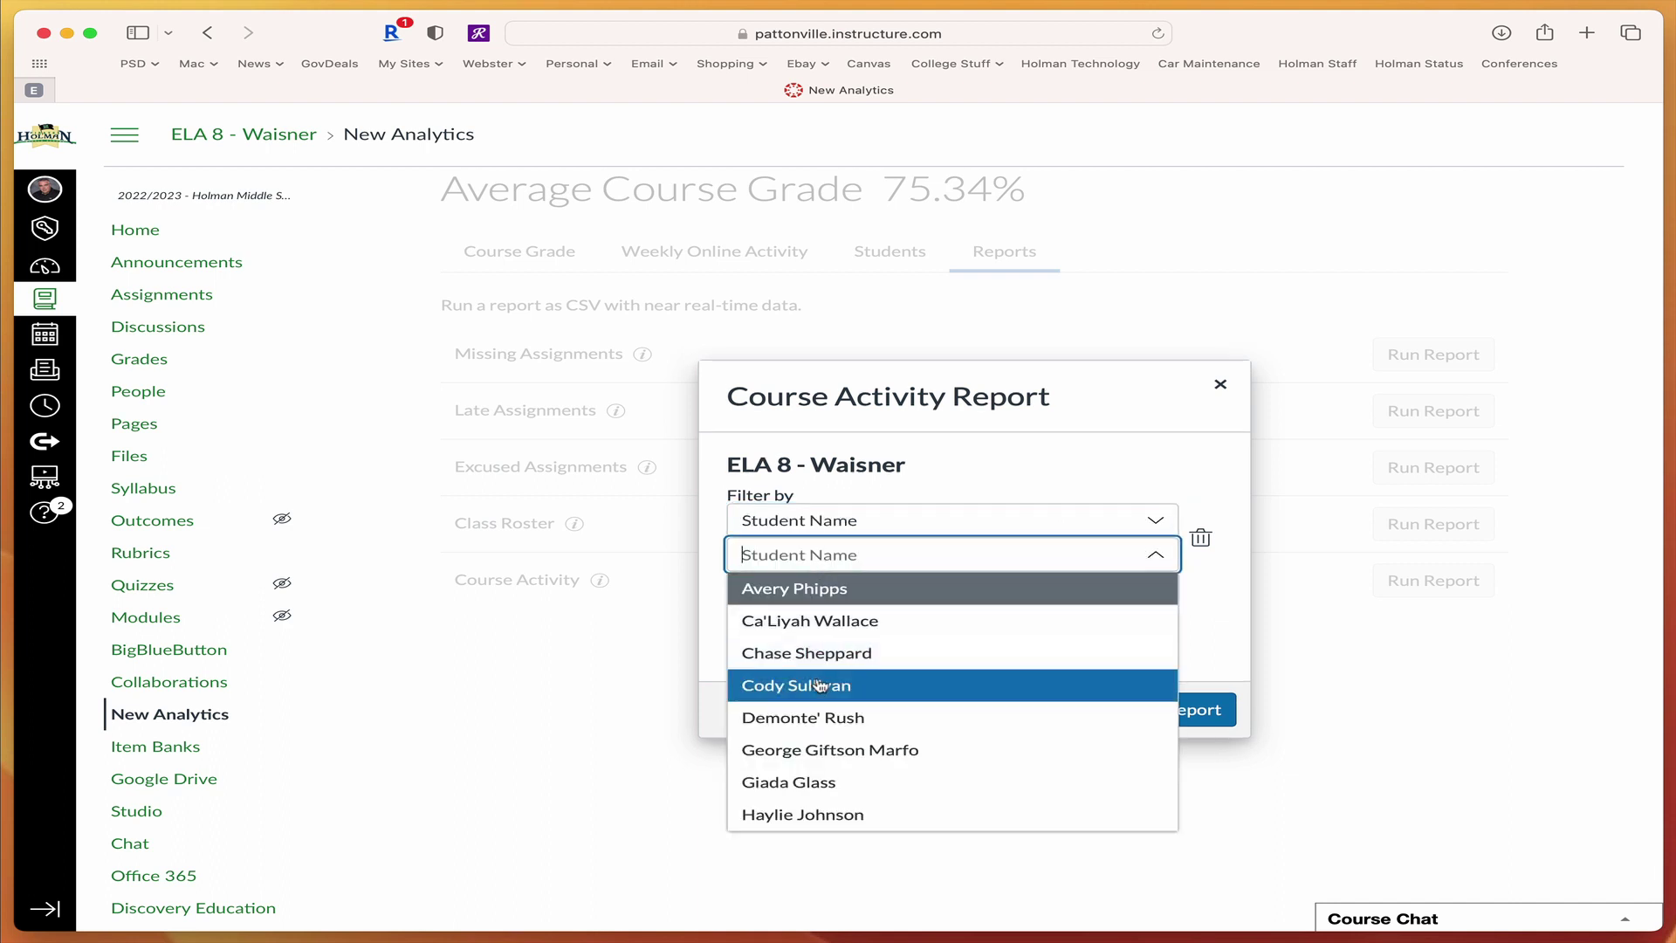
{"action": "left_click", "coordinate": [882, 697]}
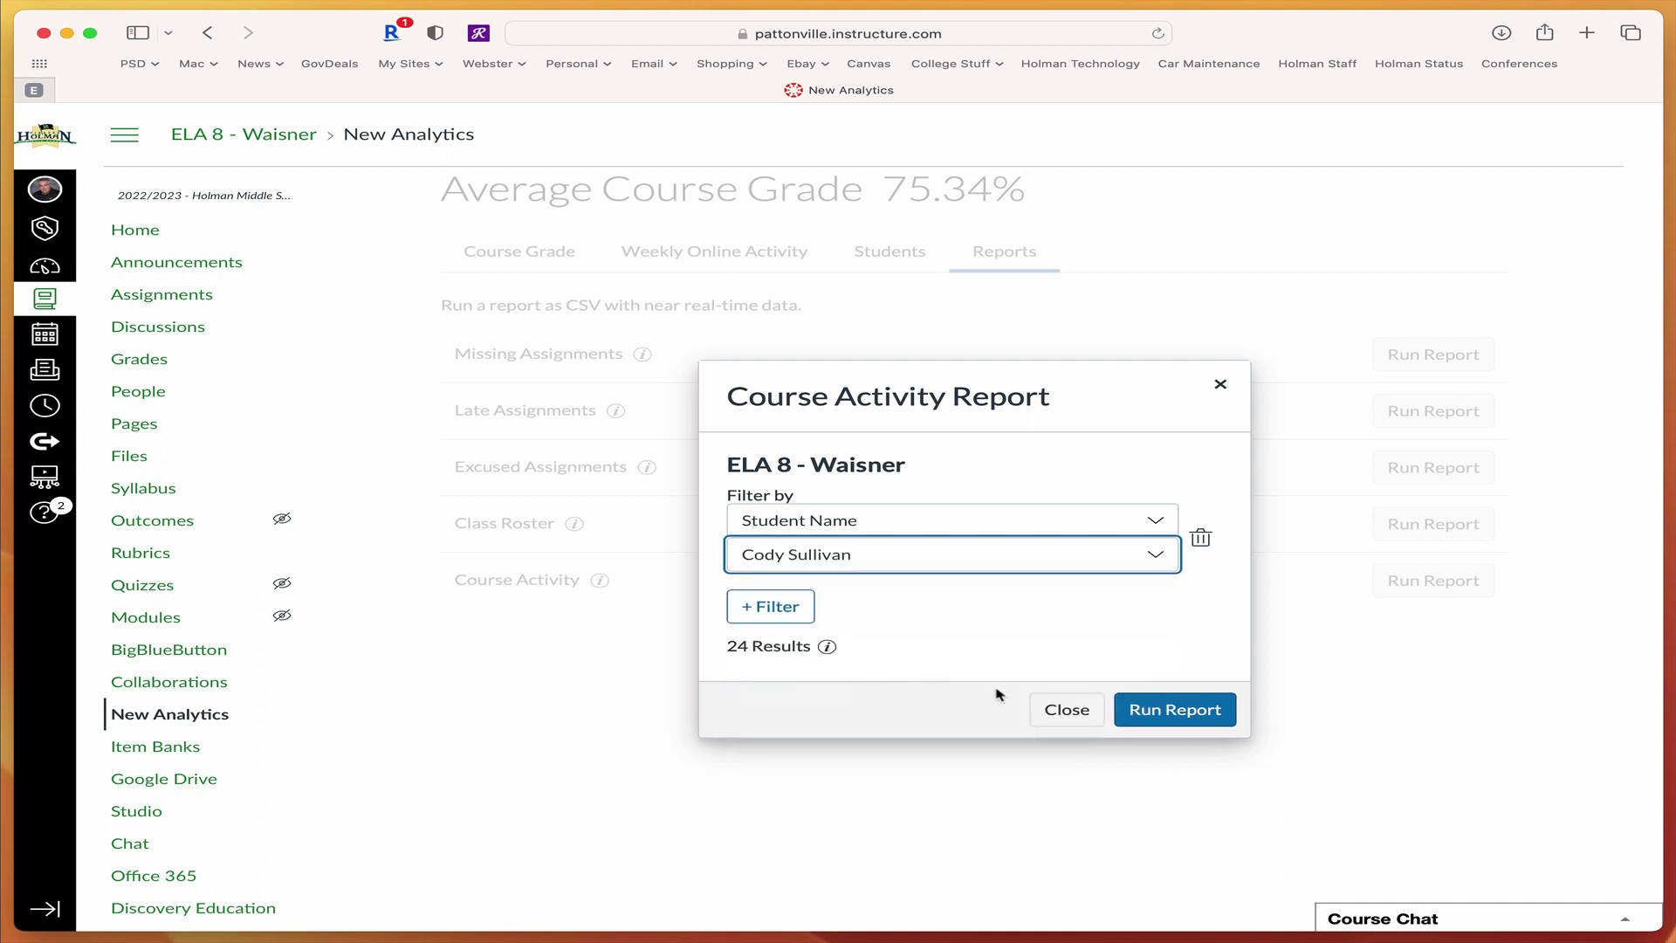
{"action": "left_click", "coordinate": [1155, 710]}
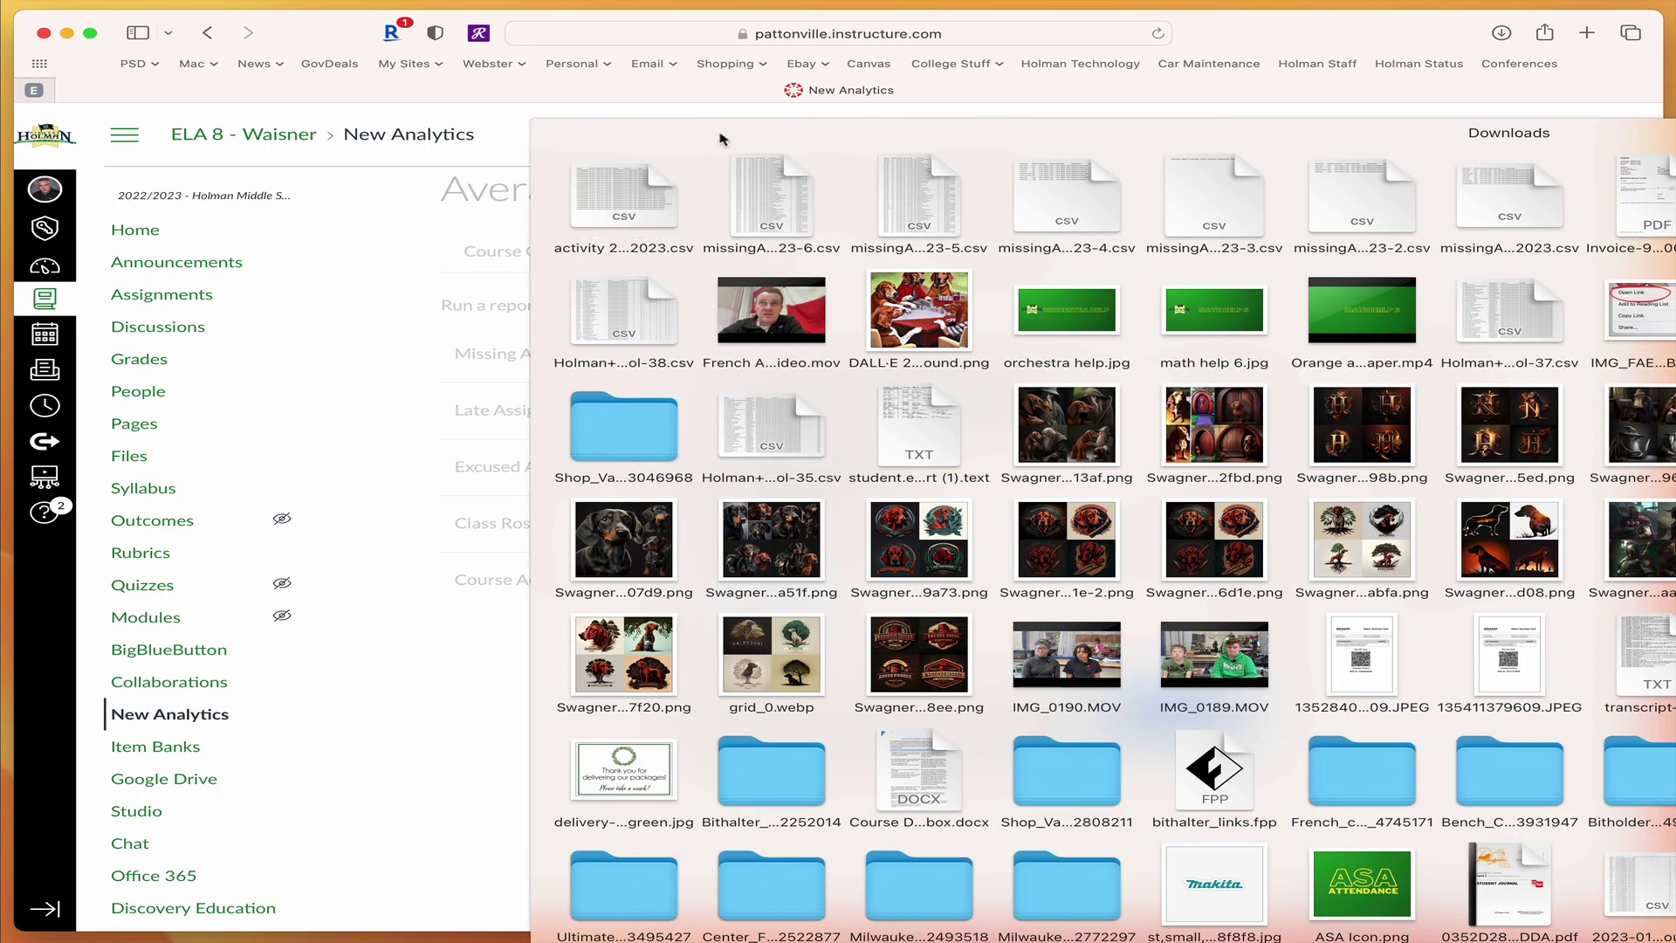
Open the activity 2-27-2023 CSV in Numbers and scroll right across its columns
{"action": "key", "text": "super+w"}
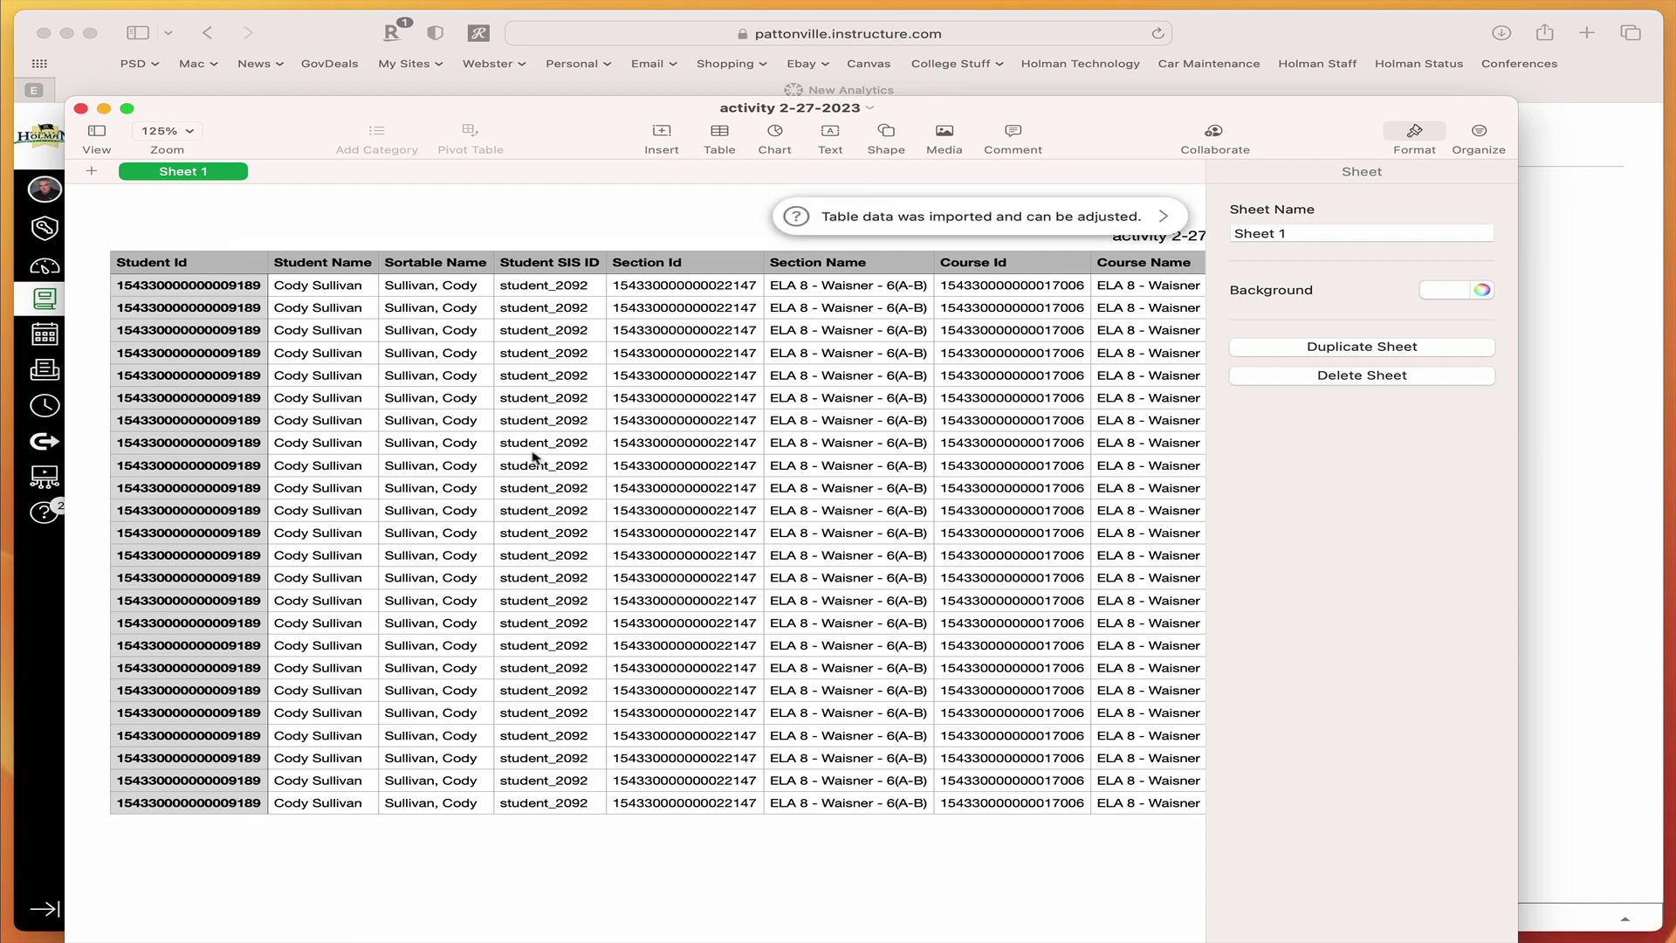
{"action": "scroll", "coordinate": [493, 450], "scroll_direction": "right", "scroll_amount": 10}
{"action": "scroll", "coordinate": [534, 455], "scroll_direction": "right", "scroll_amount": 10}
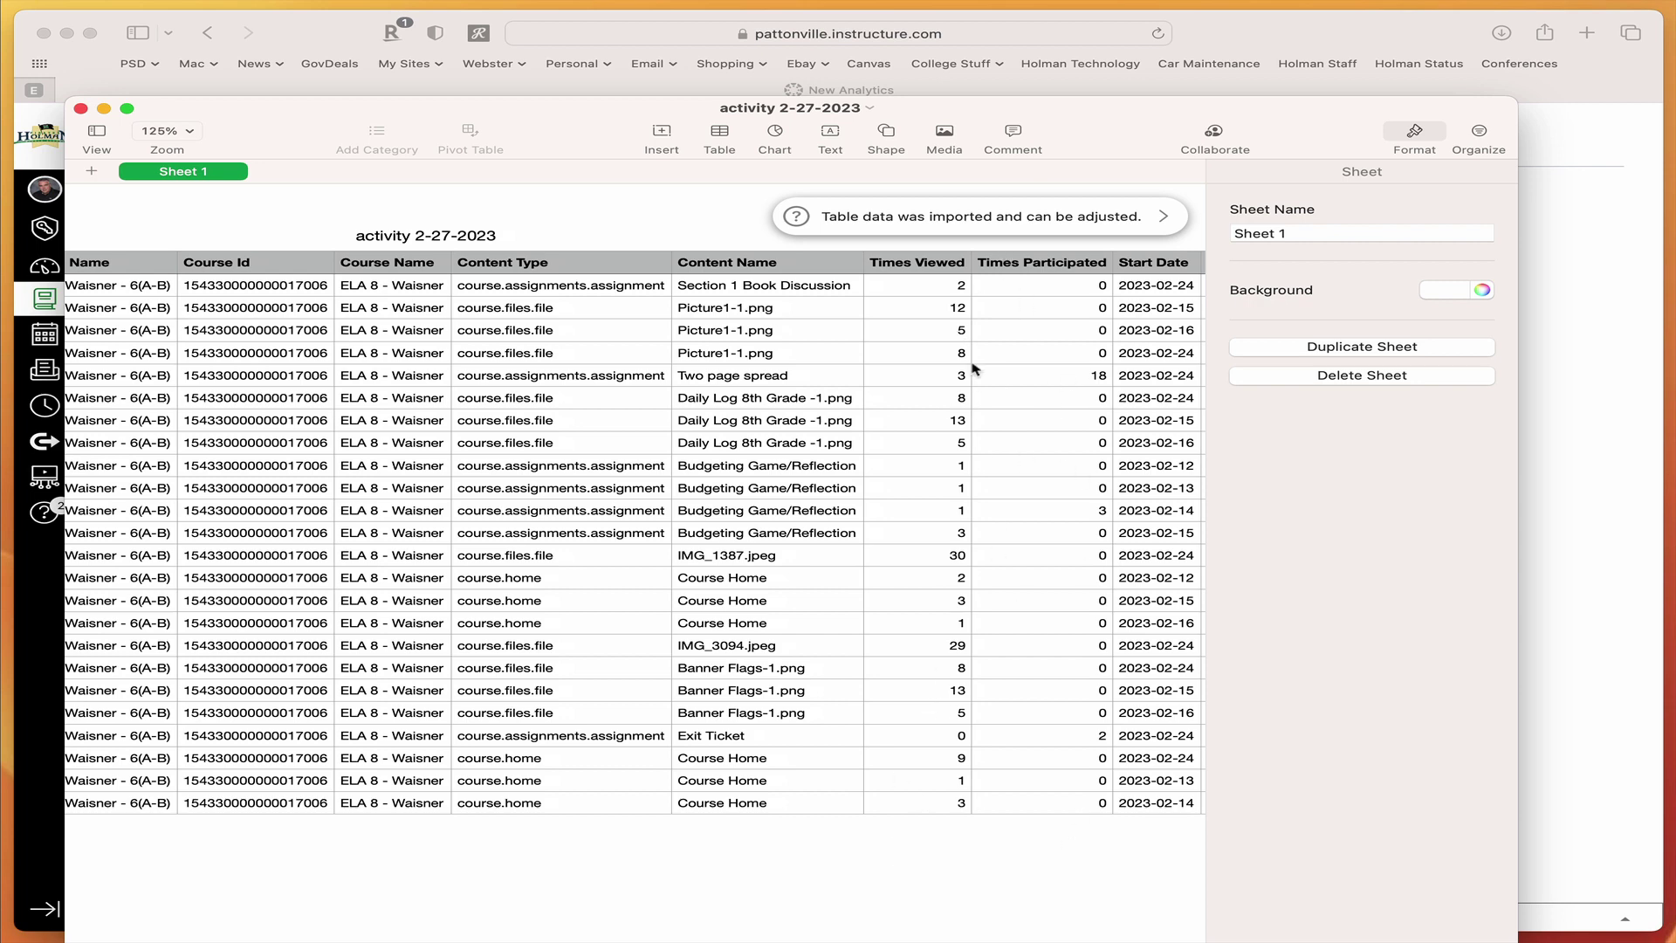
Close the missing assignments report setup
{"action": "scroll", "coordinate": [634, 817], "scroll_direction": "right", "scroll_amount": 5}
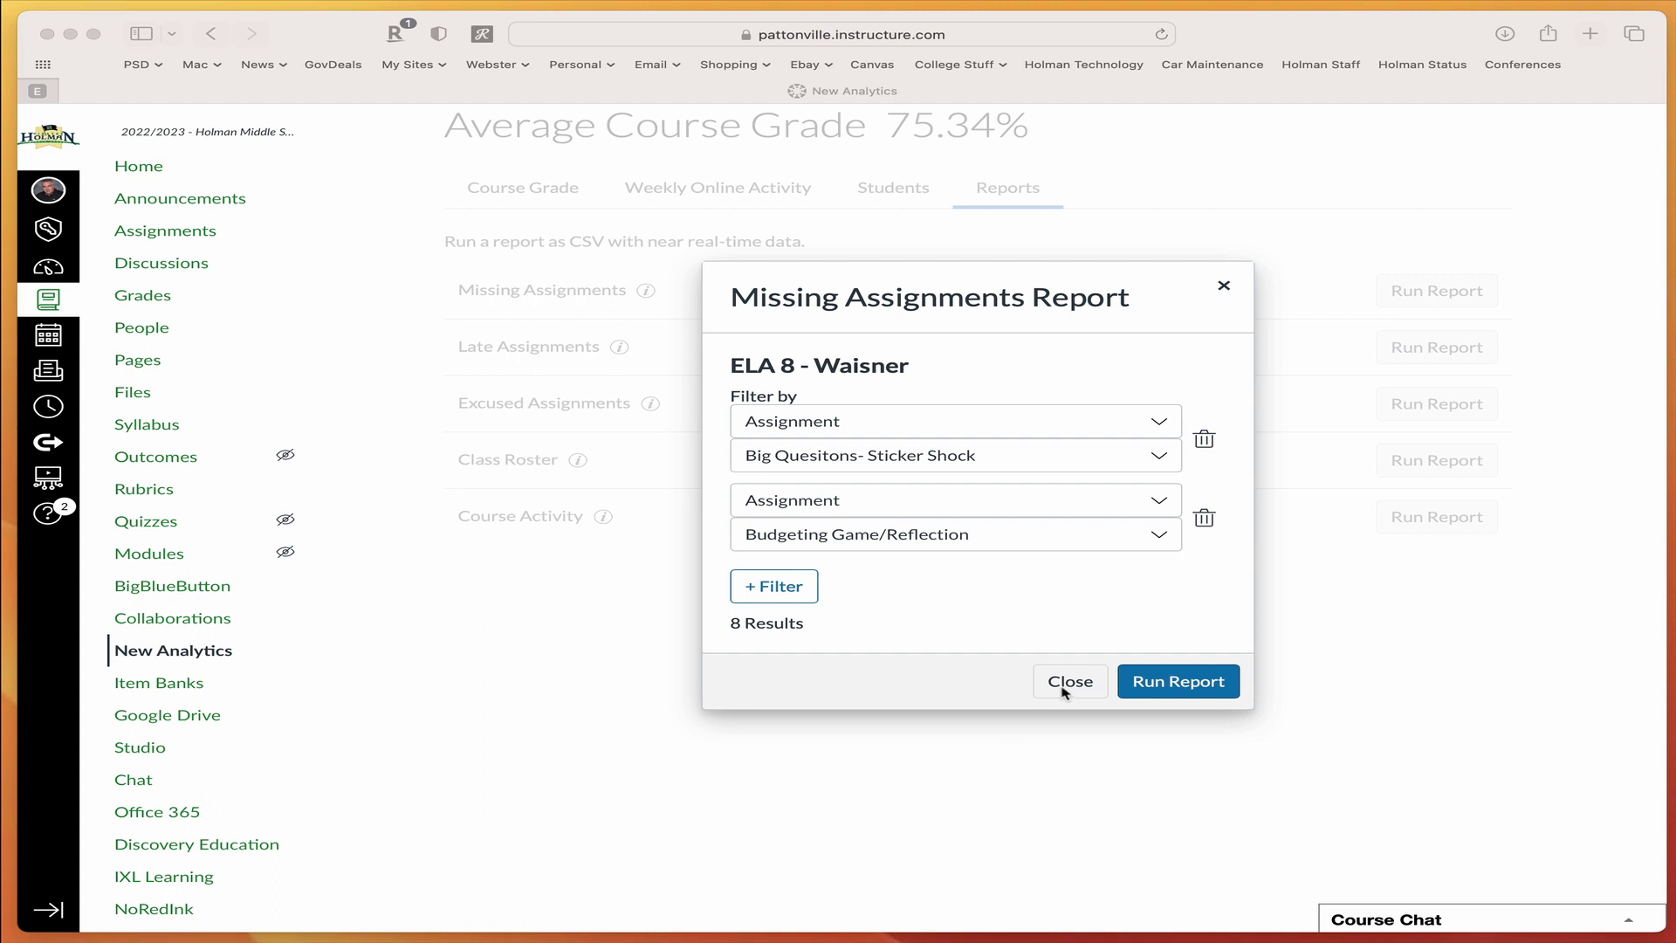
{"action": "left_click", "coordinate": [1064, 689]}
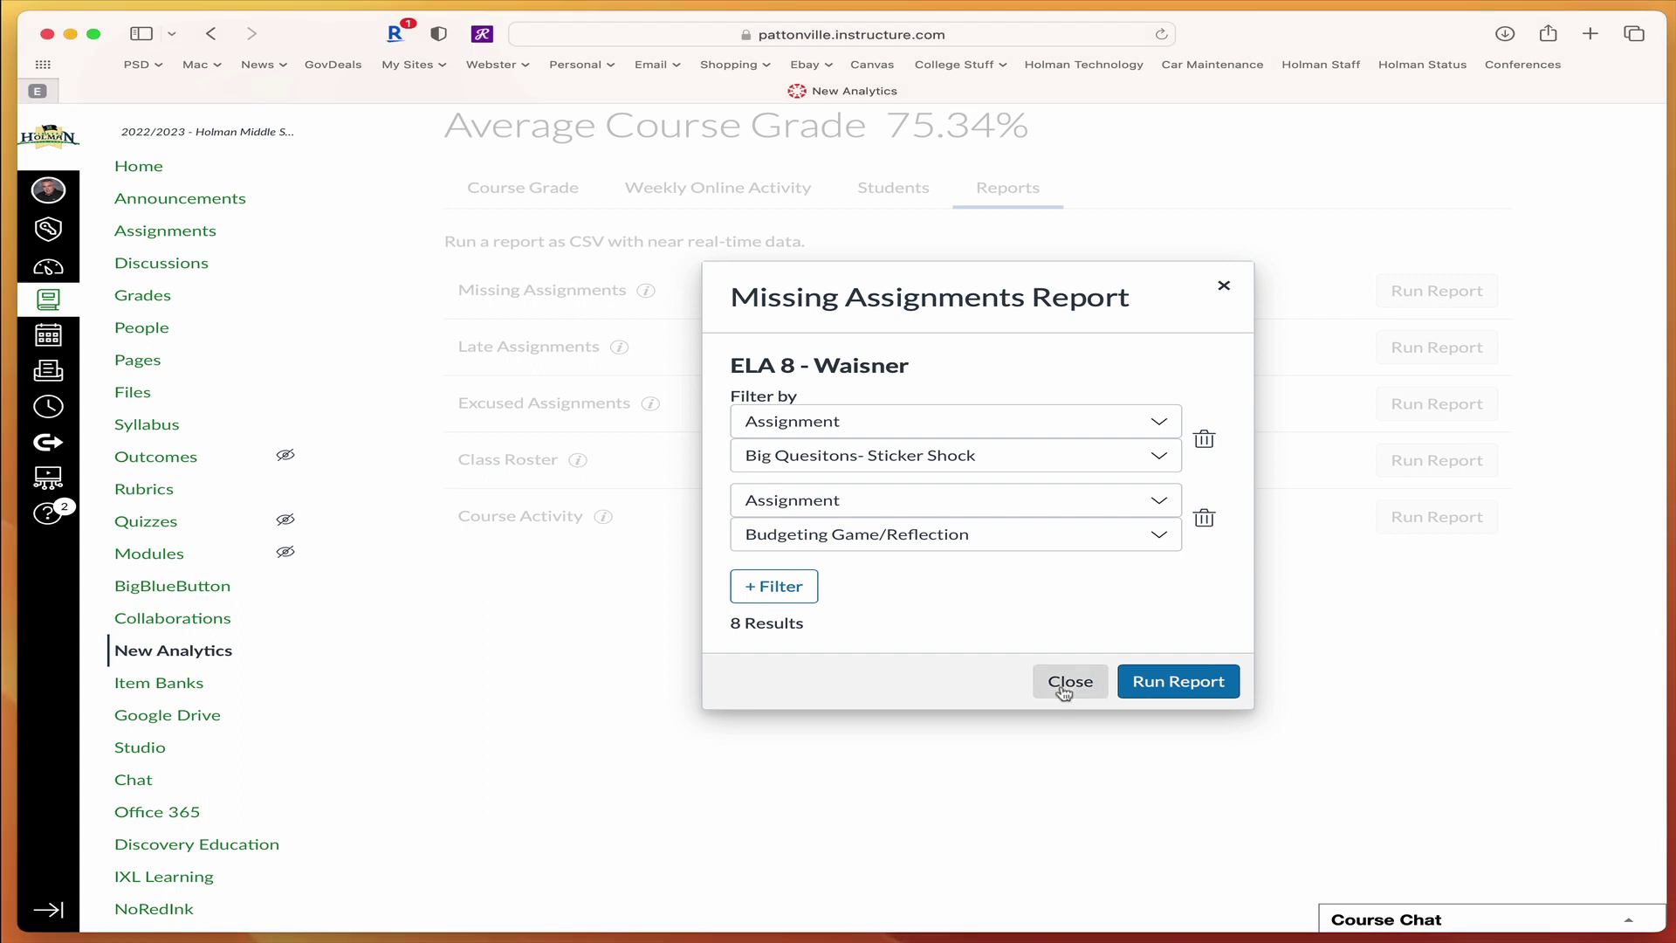
{"action": "left_click", "coordinate": [1065, 690]}
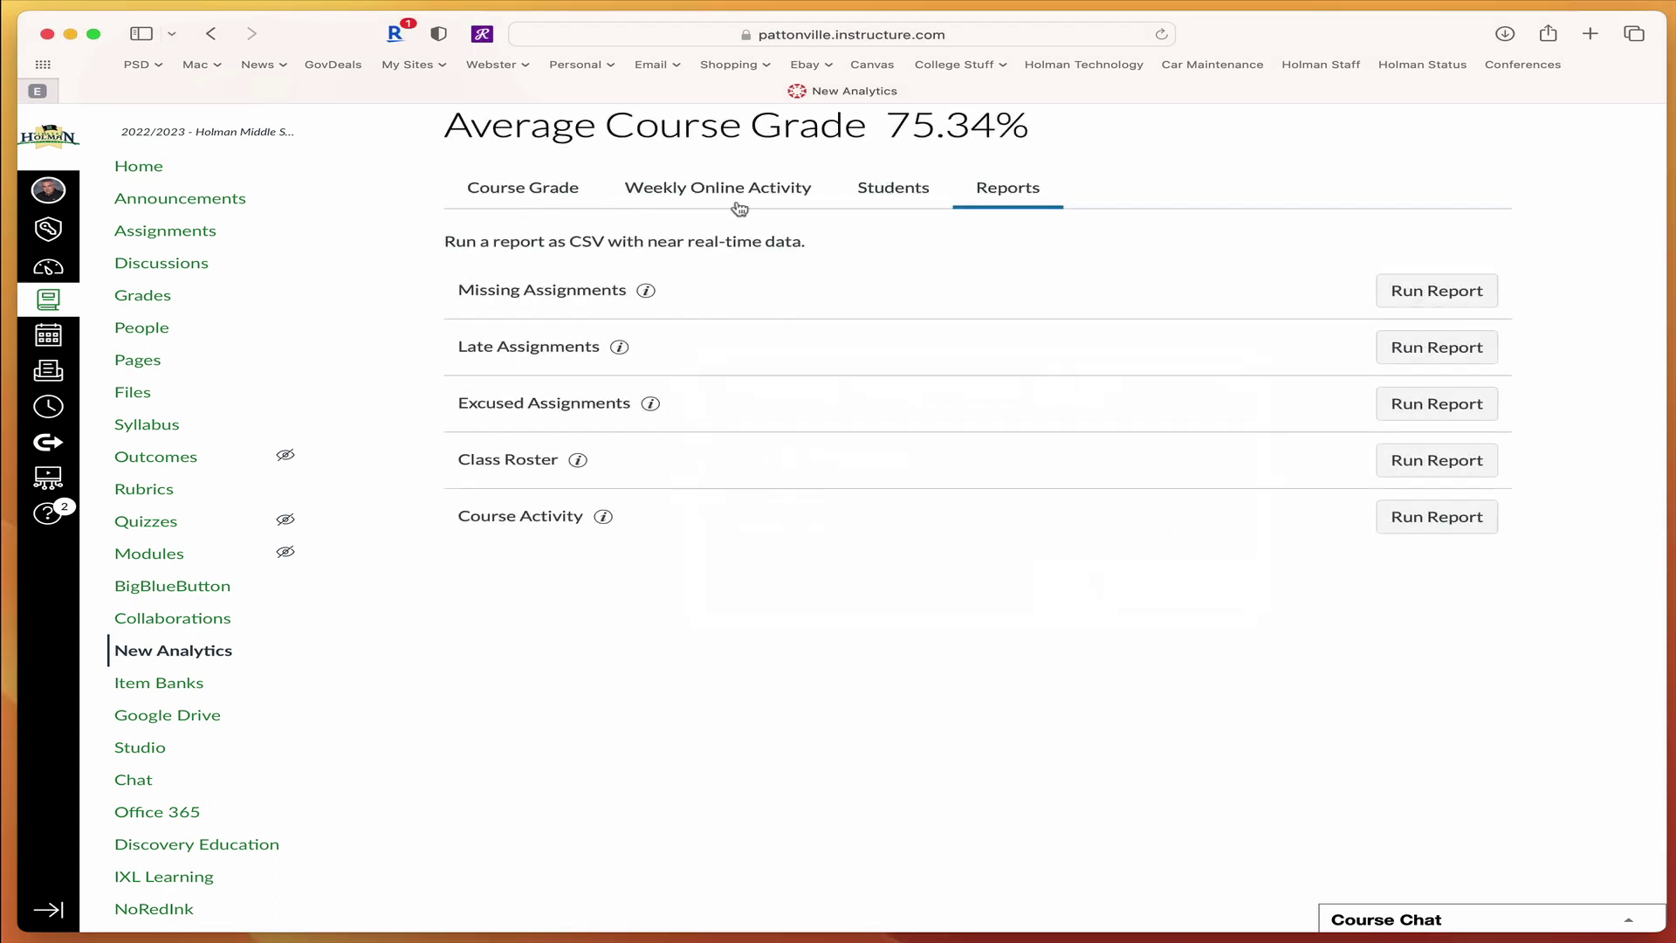
From the Course Grade chart, message students scoring 0–59%, narrowing recipients to 2 students
{"action": "left_click", "coordinate": [542, 200]}
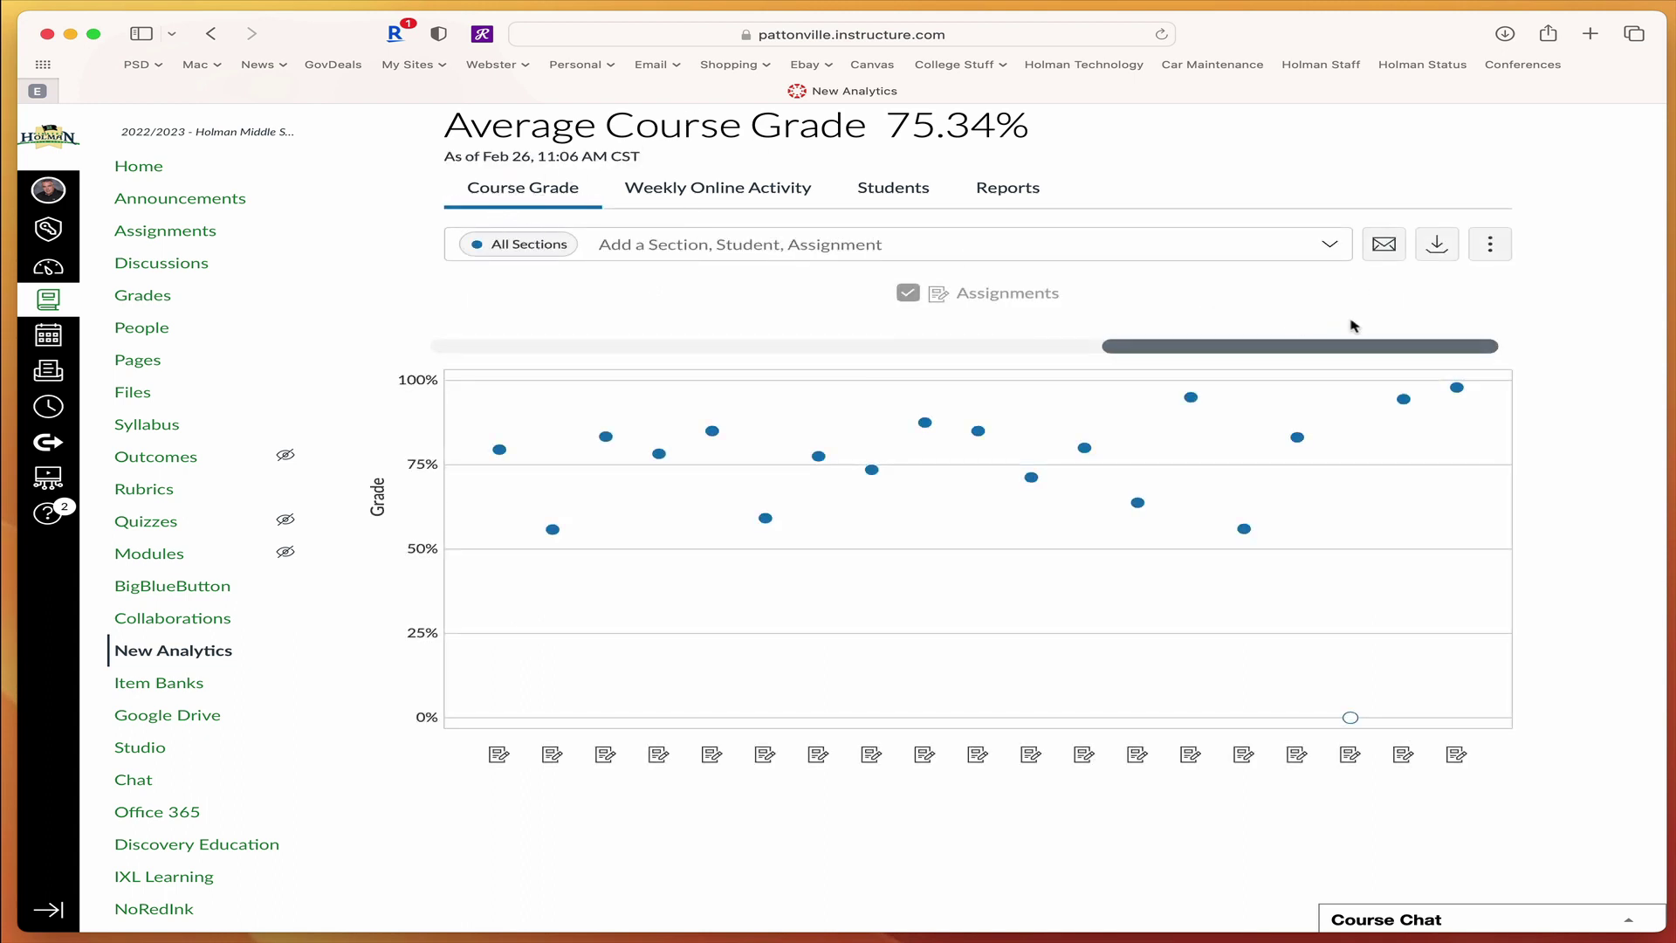
{"action": "left_click", "coordinate": [1380, 256]}
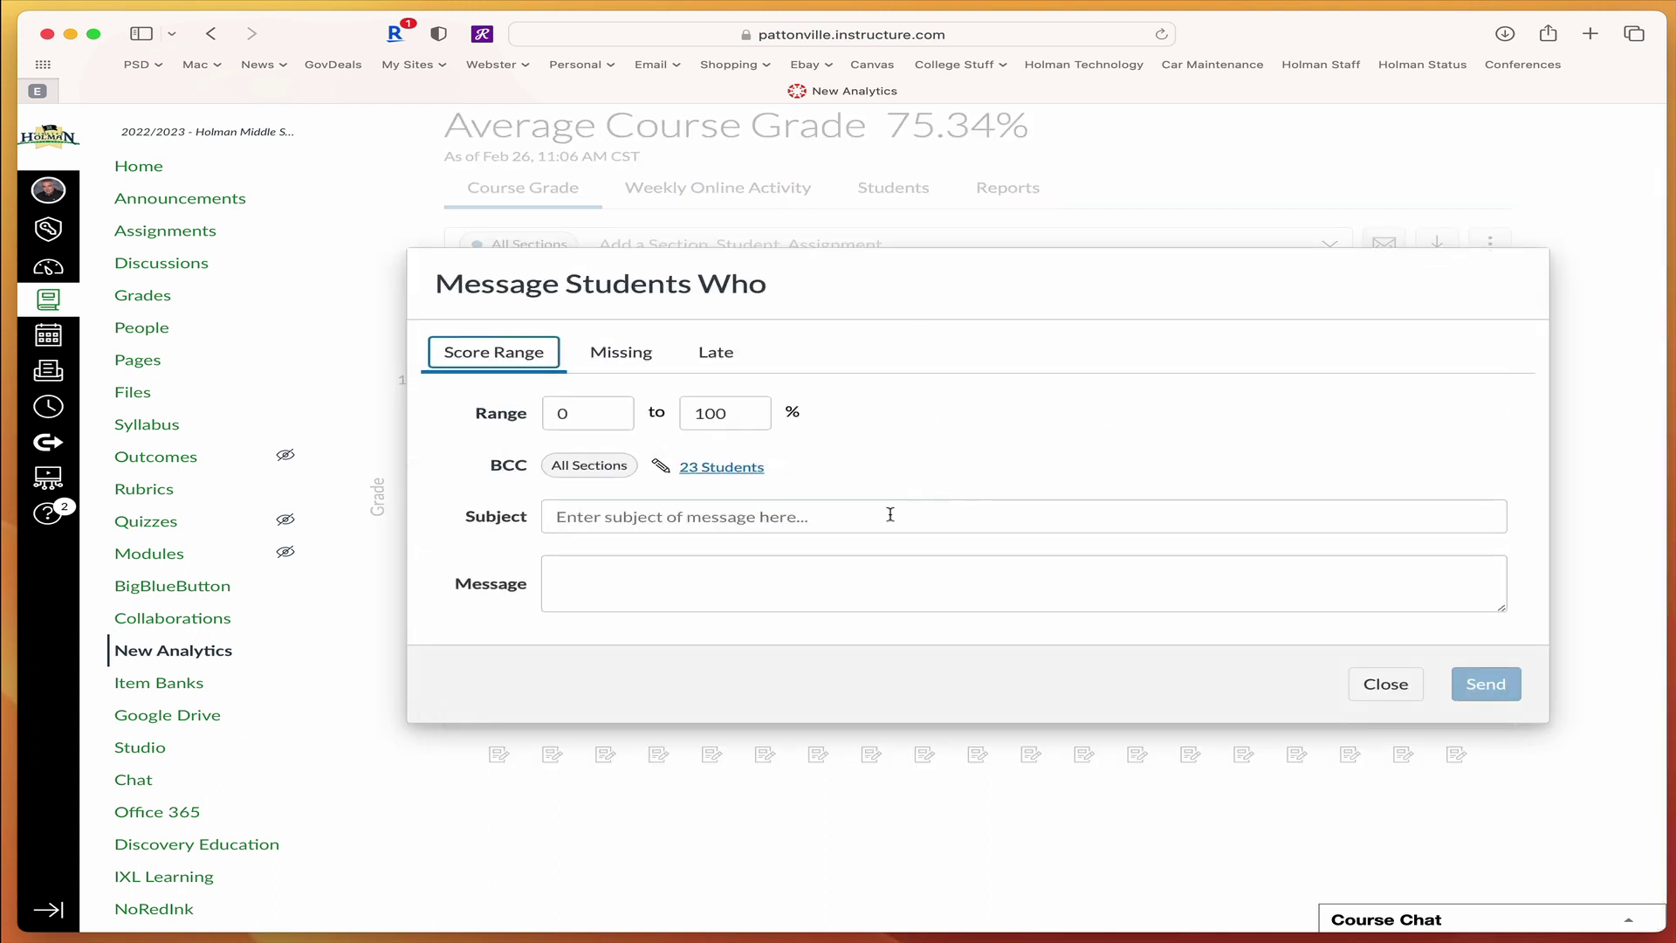
{"action": "double_click", "coordinate": [712, 413]}
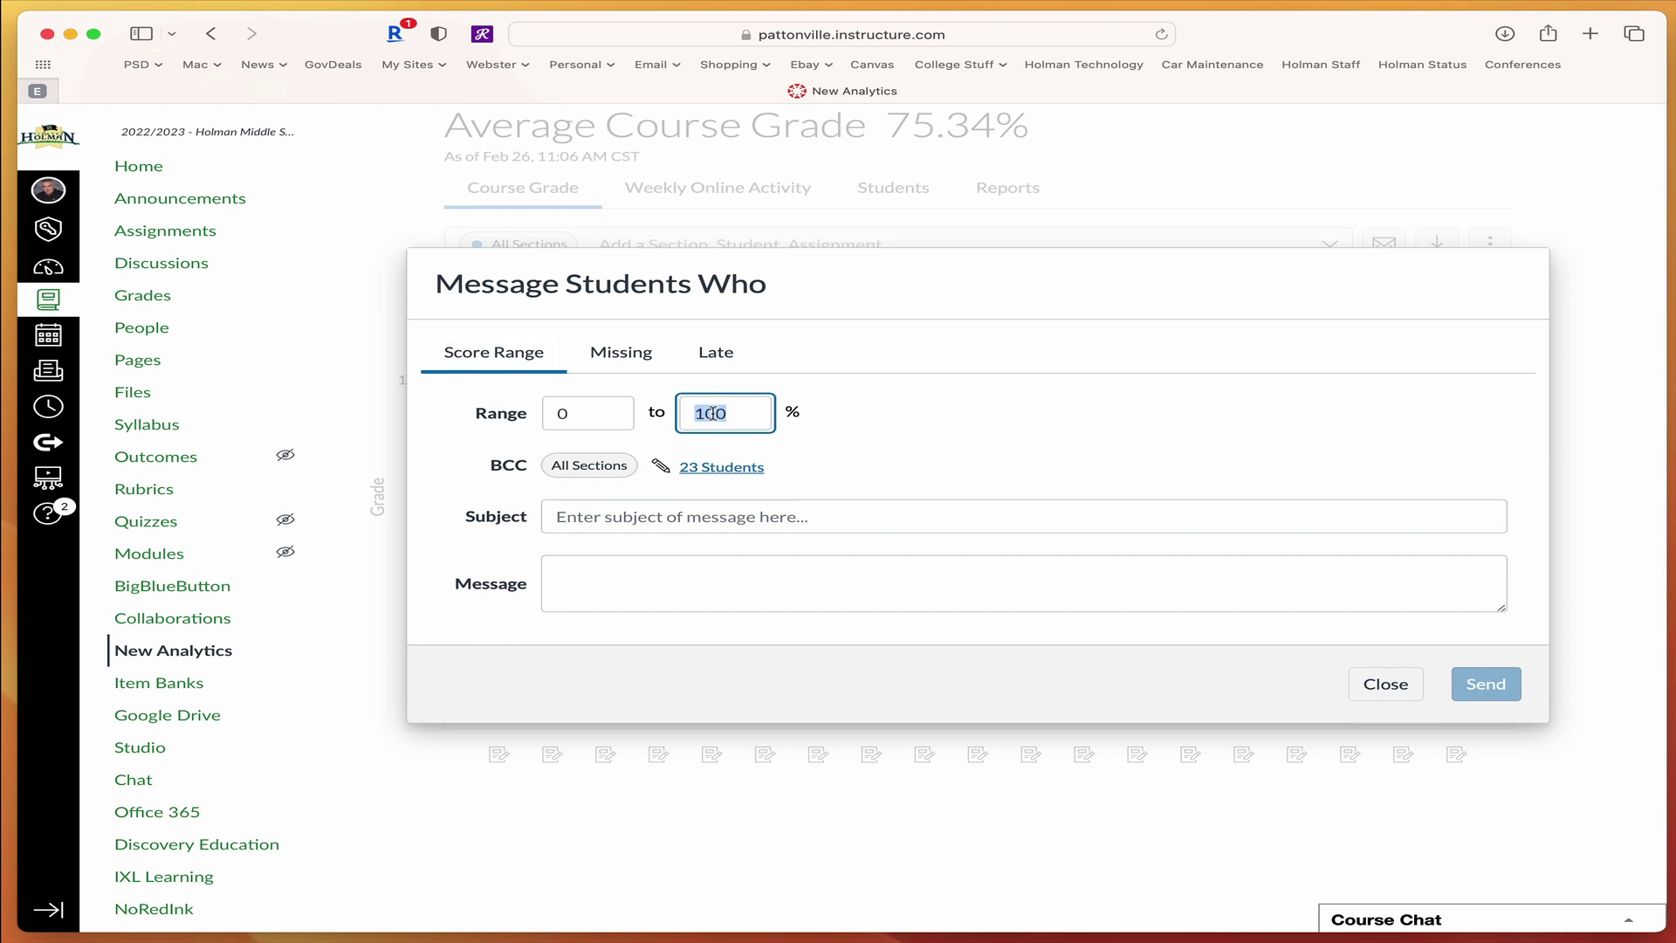
{"action": "type", "text": "59"}
{"action": "left_click", "coordinate": [649, 506]}
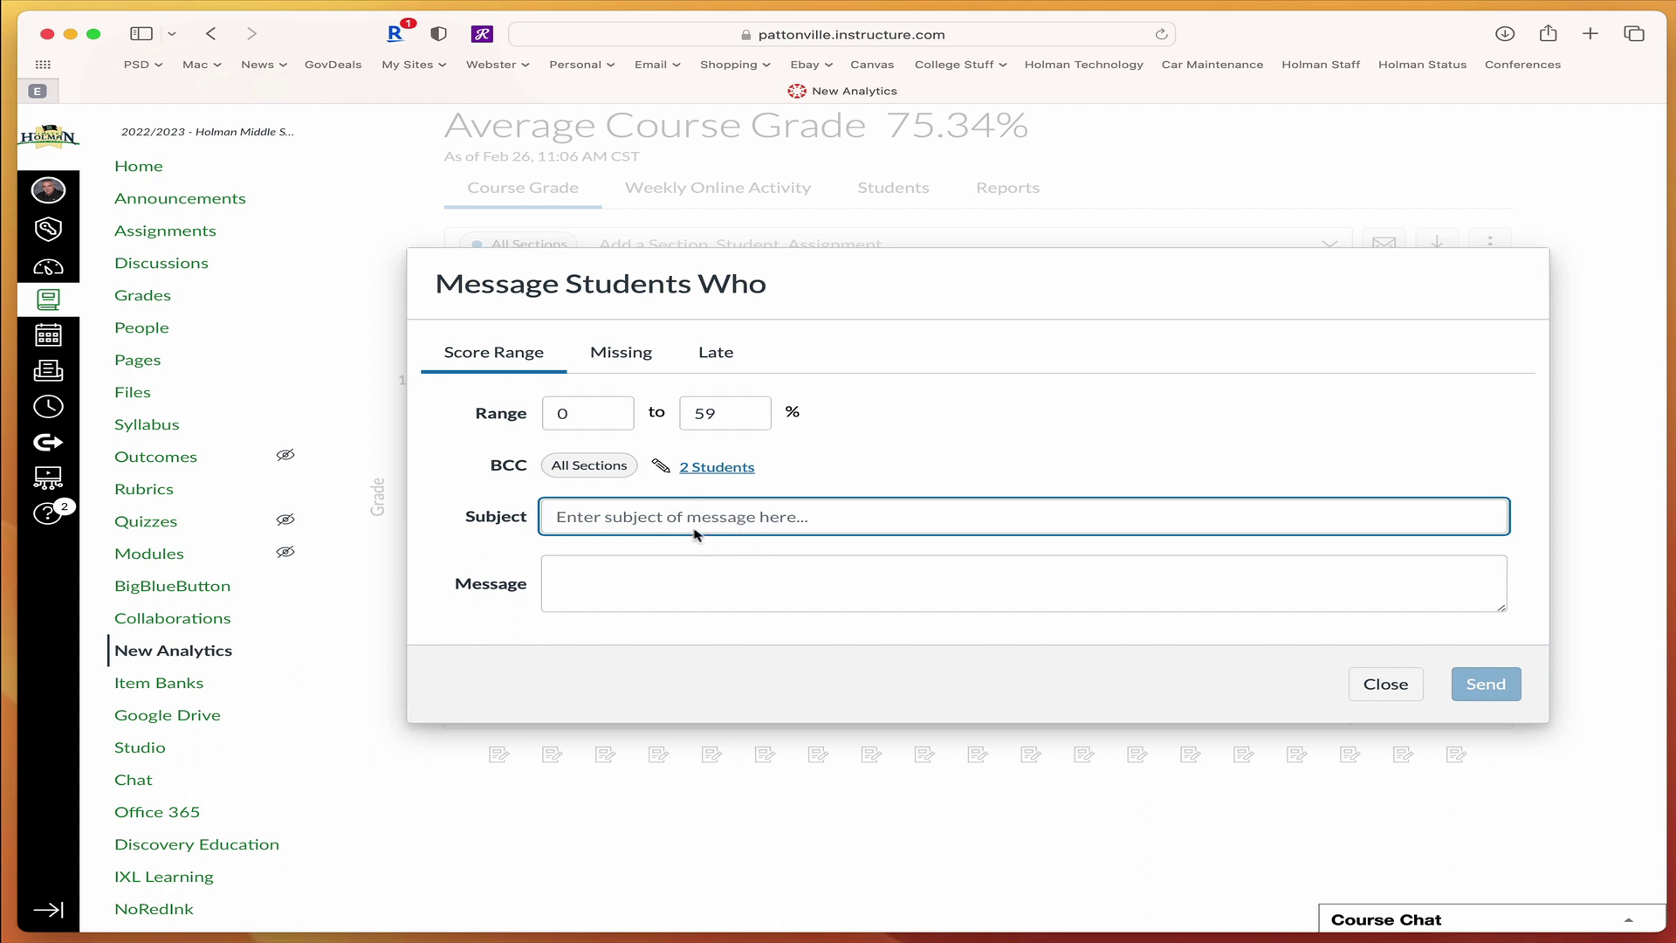
Compare recipient counts for Missing and Late work, expand the late-work list, then close unsent
{"action": "left_click", "coordinate": [621, 353]}
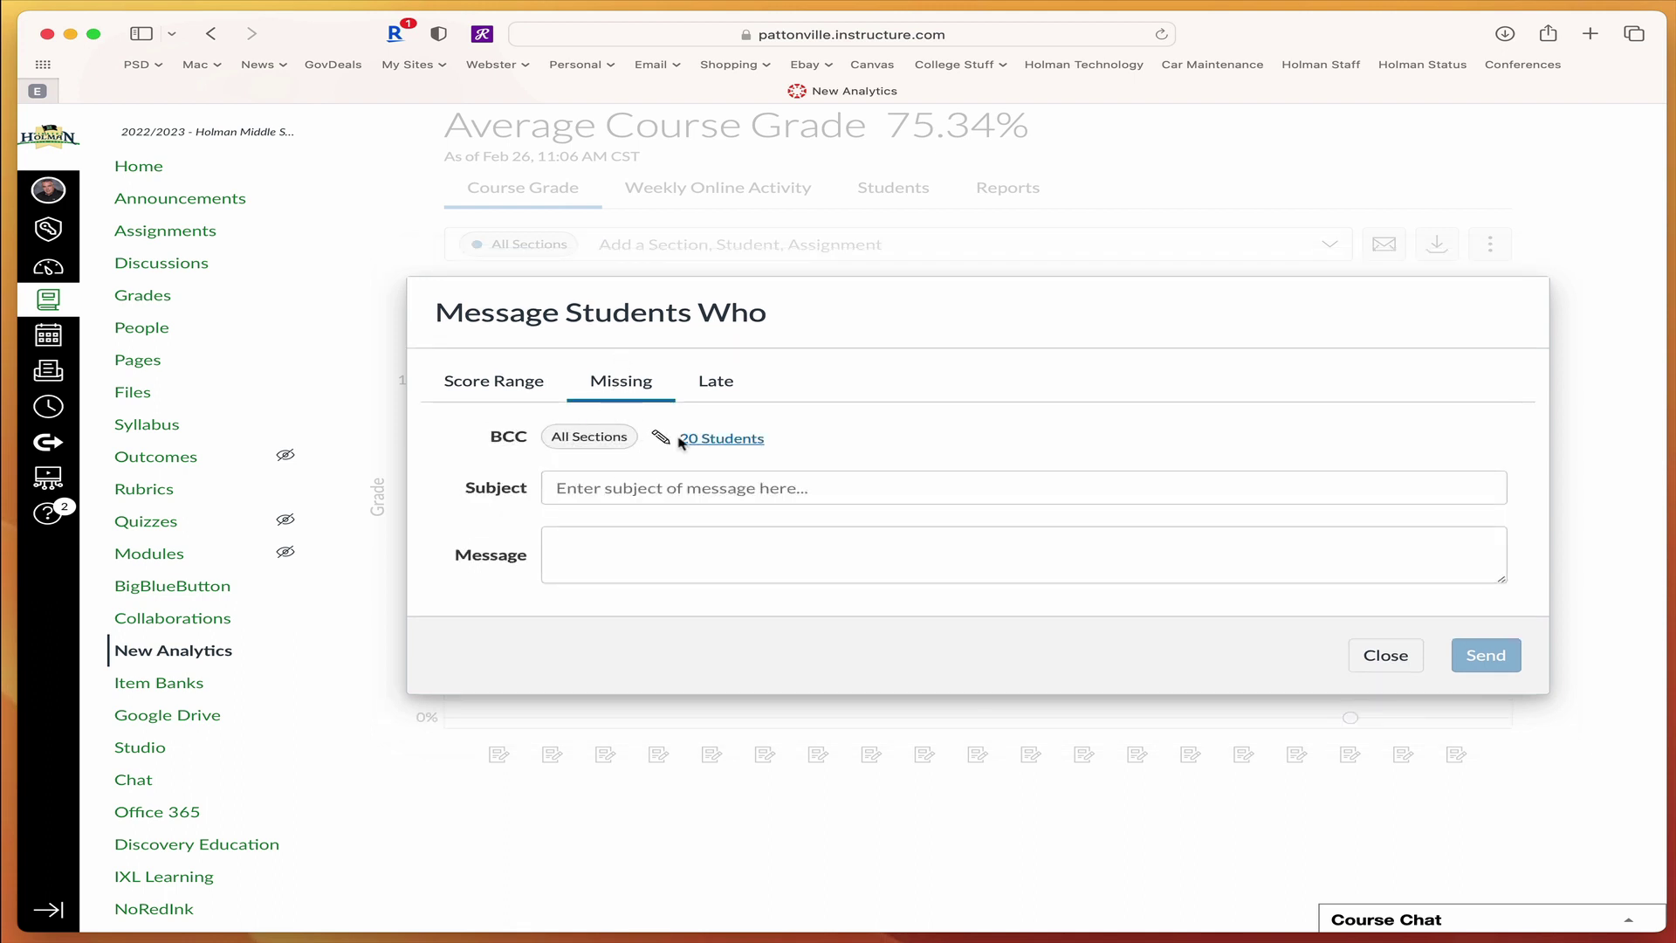
{"action": "left_click", "coordinate": [721, 394]}
{"action": "left_click", "coordinate": [718, 445]}
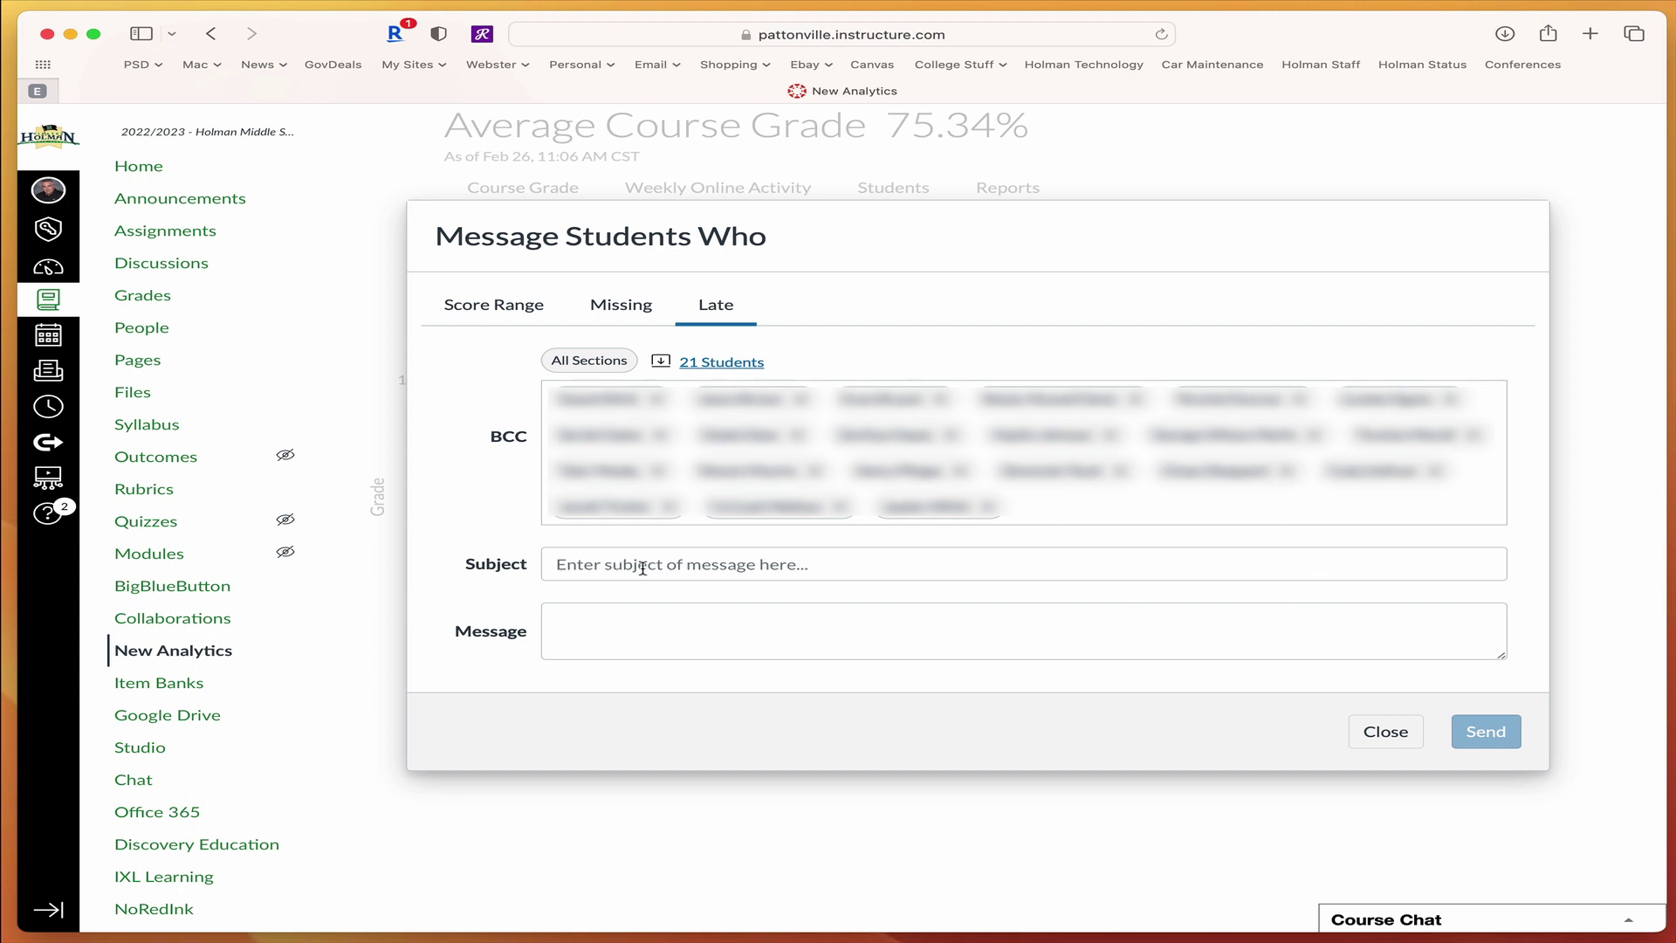
{"action": "left_click", "coordinate": [1385, 731]}
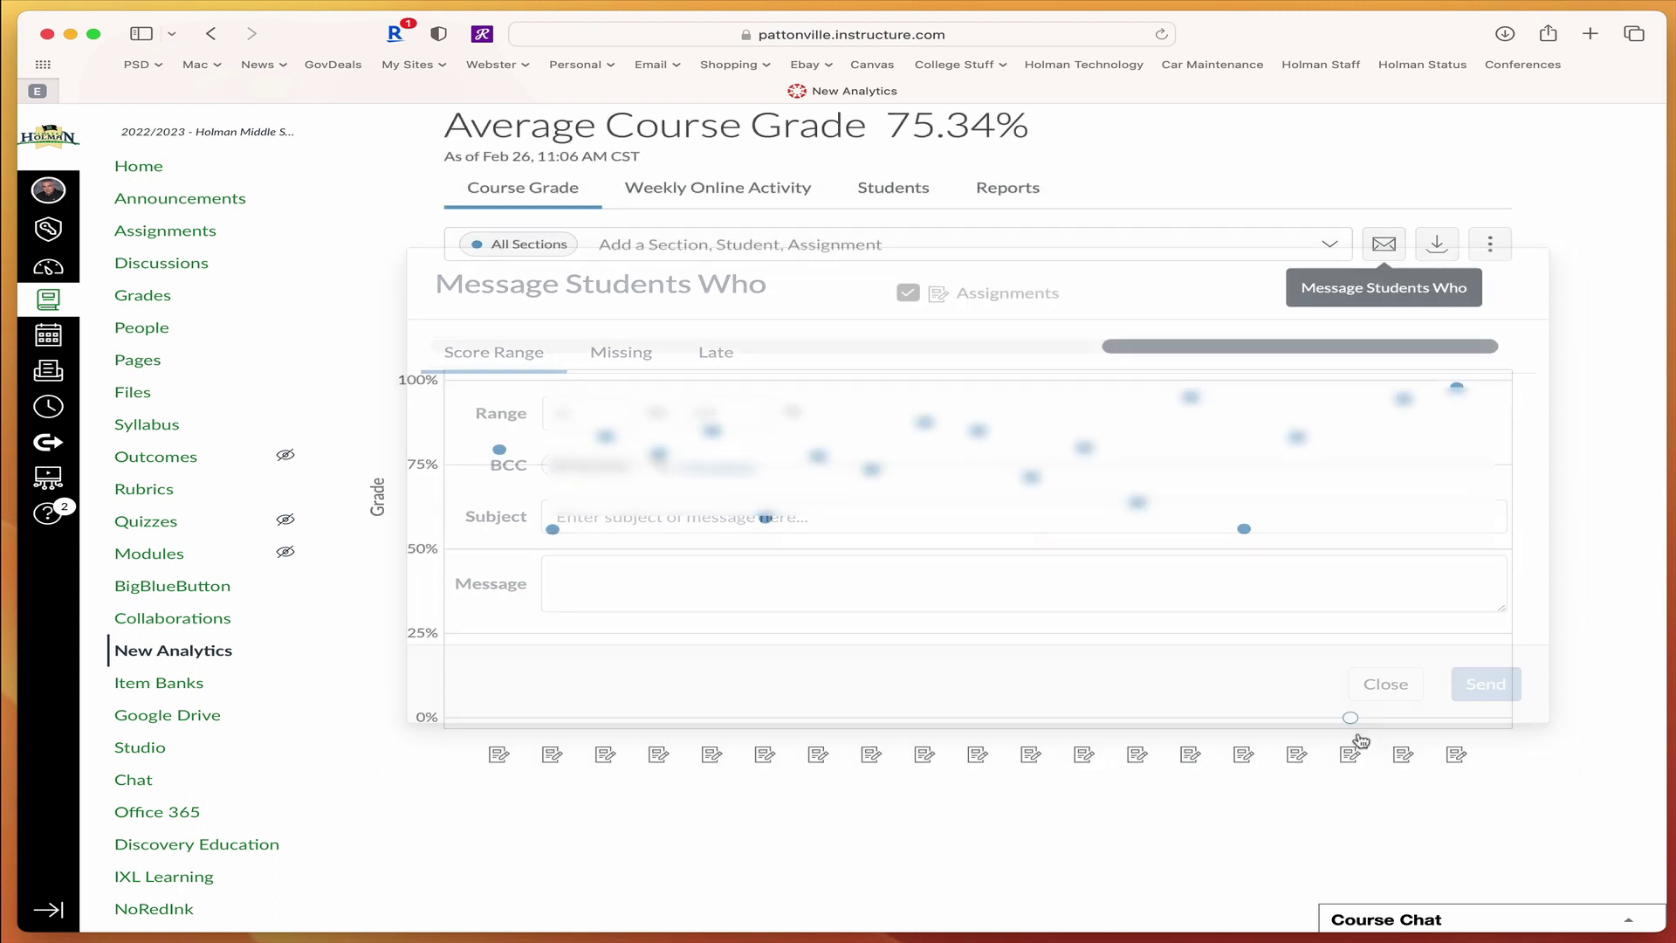
From Weekly Online Activity, start a message by resource activity and browse the course resource list
{"action": "left_click", "coordinate": [741, 195]}
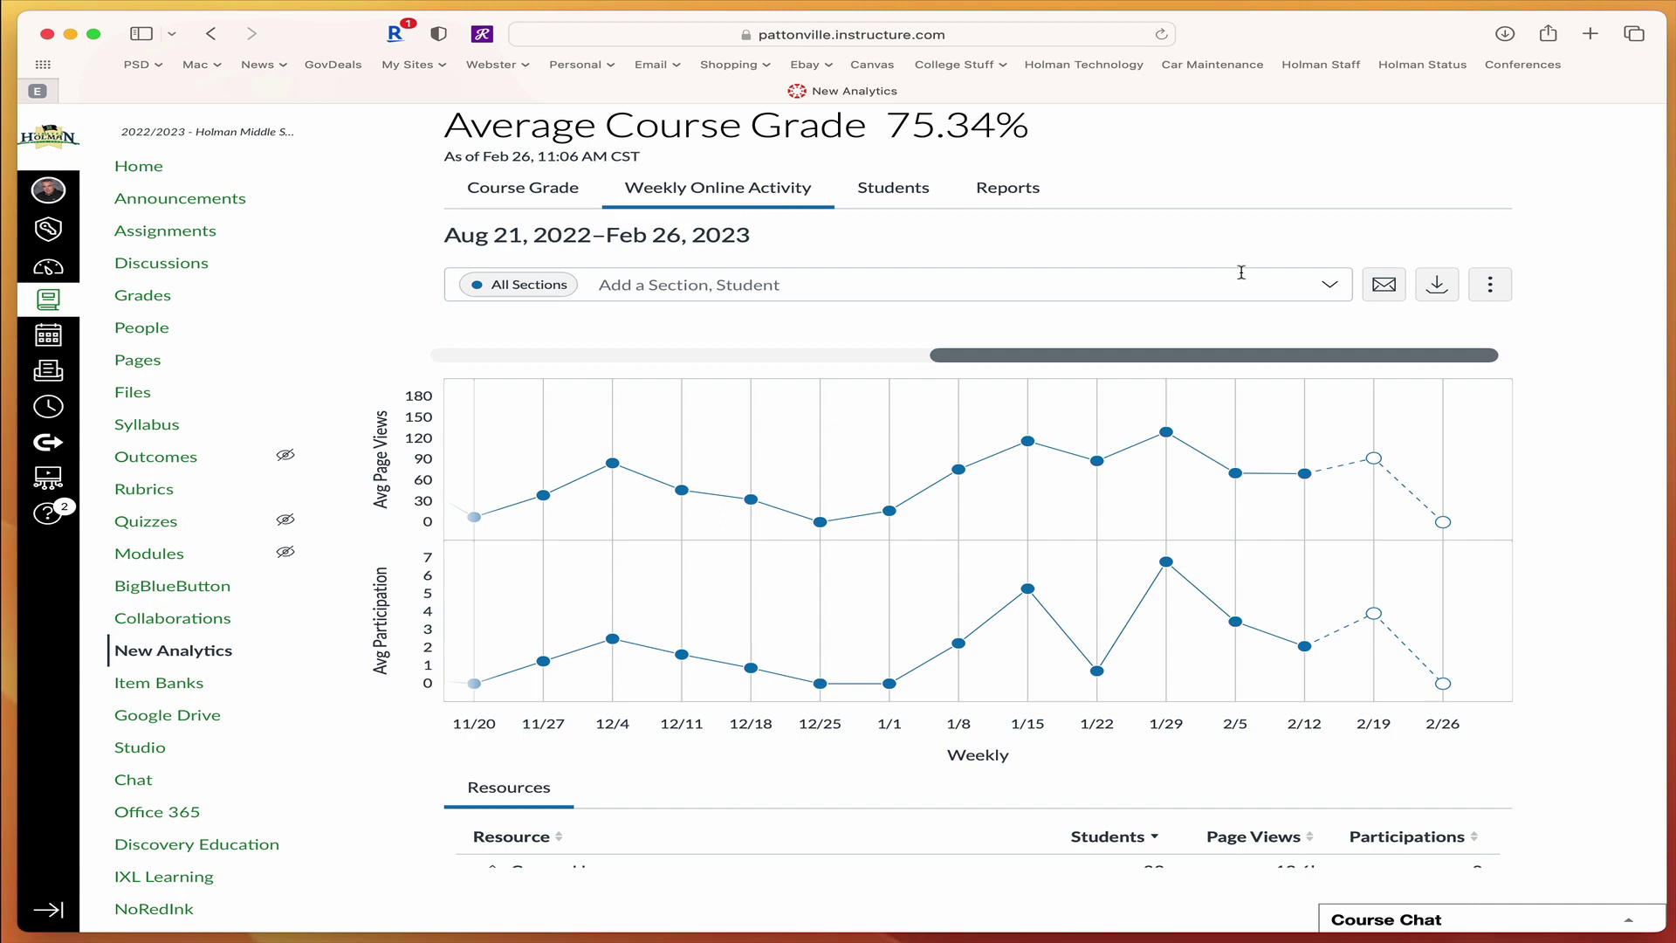
{"action": "left_click", "coordinate": [1383, 284]}
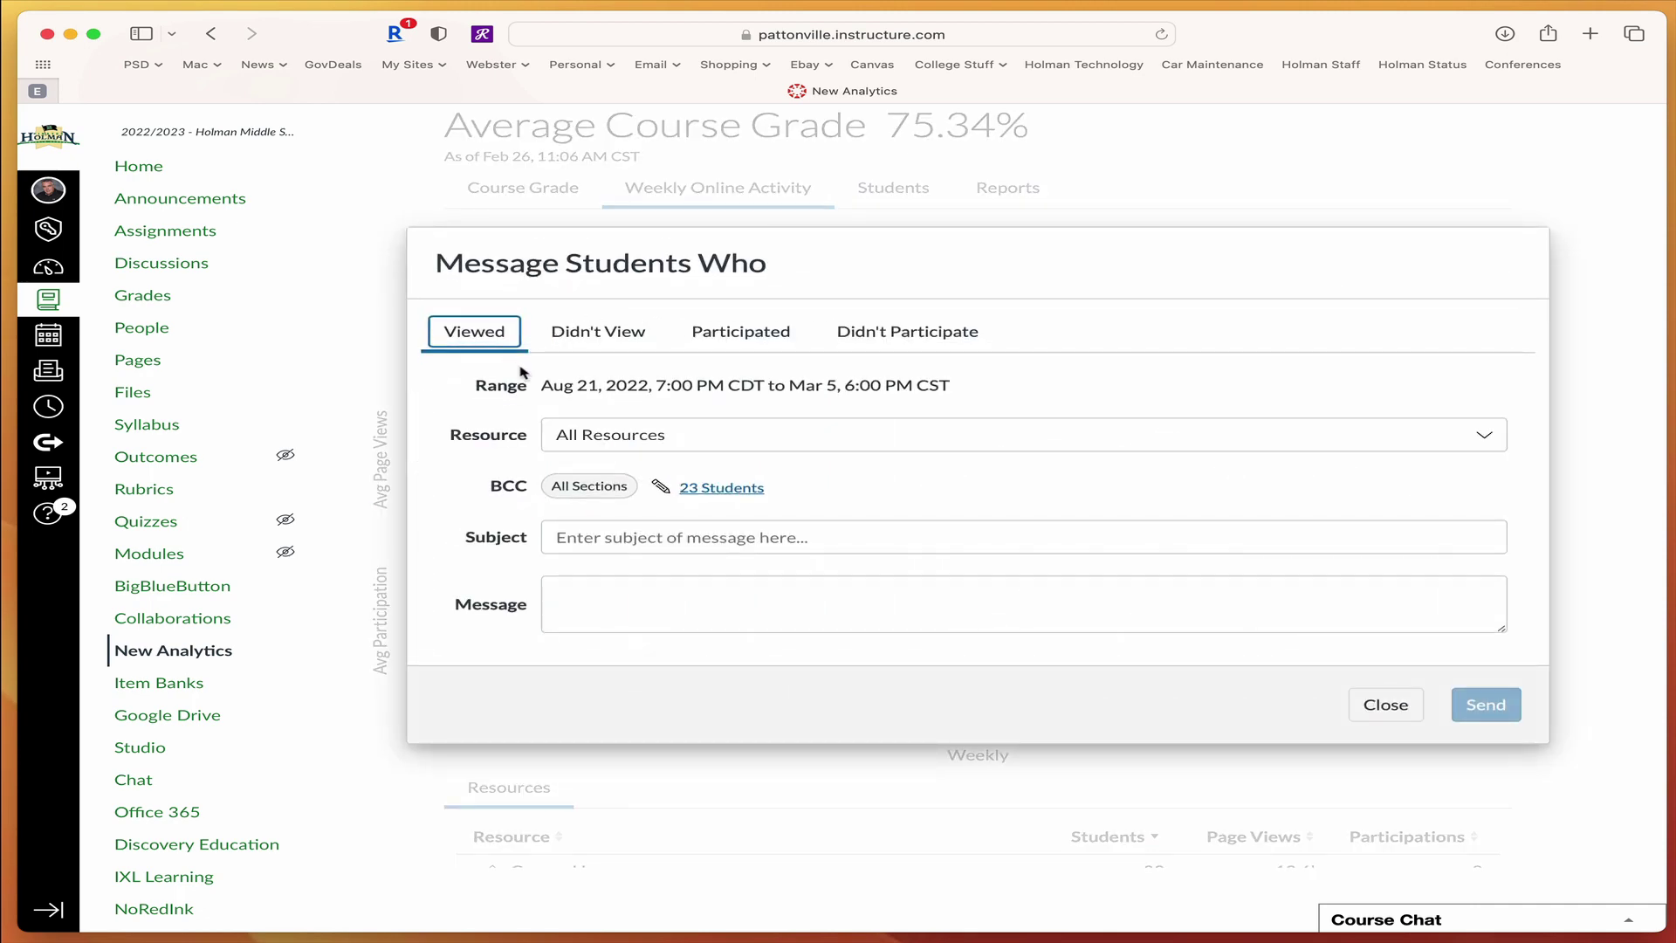
{"action": "left_click", "coordinate": [681, 438]}
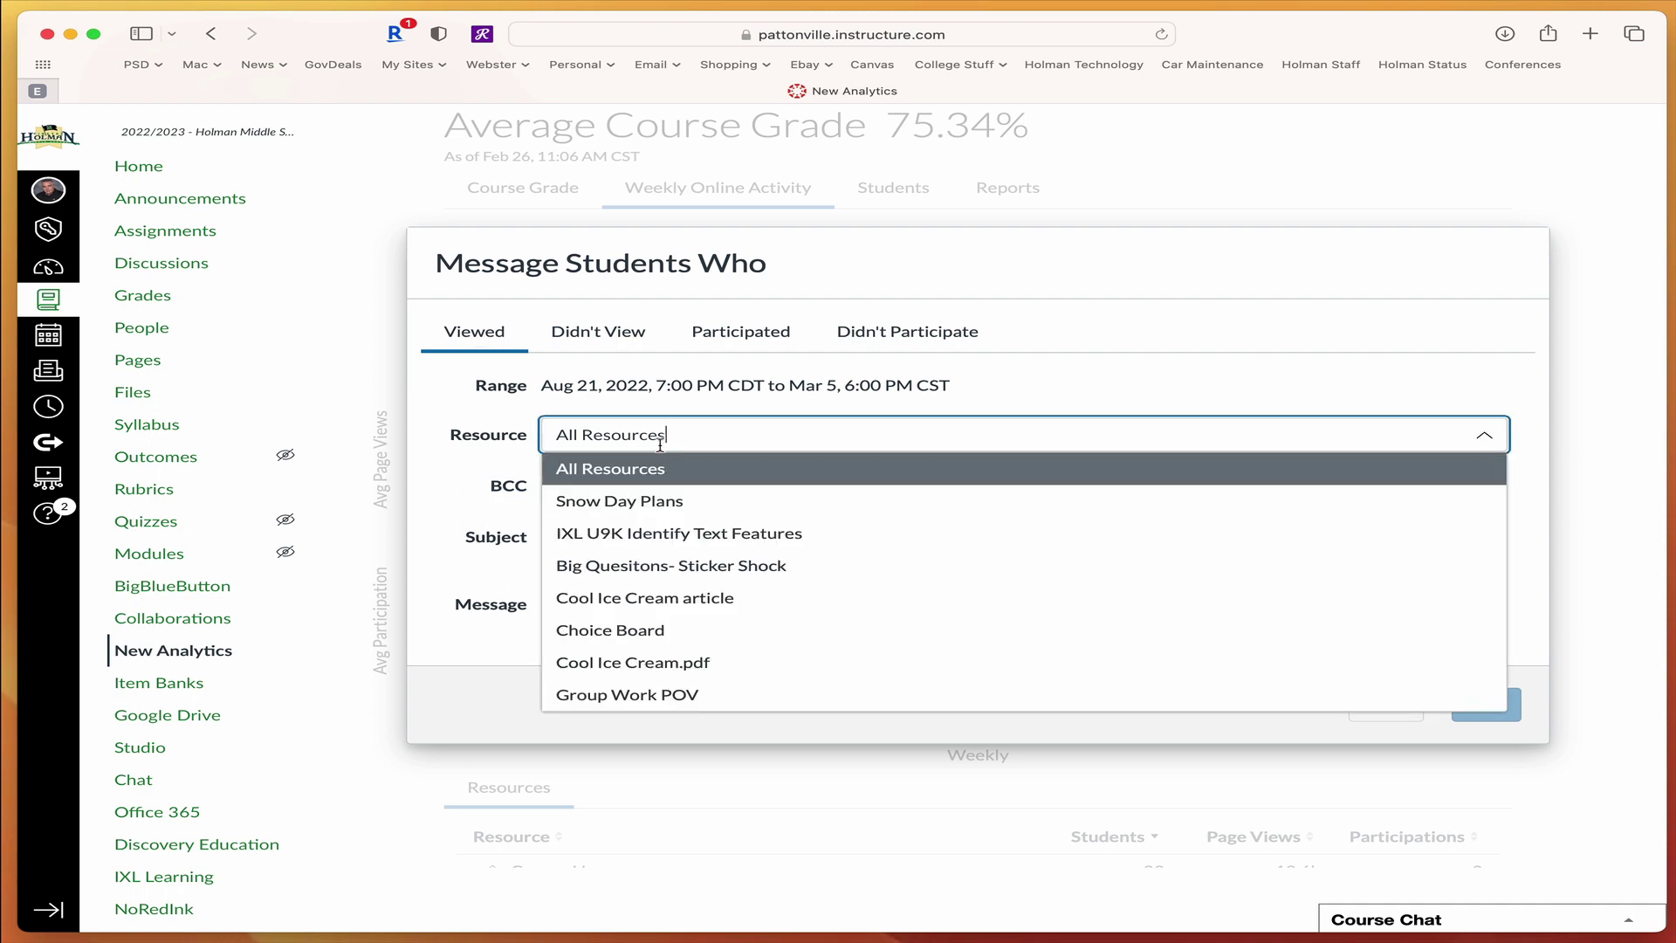
{"action": "scroll", "coordinate": [729, 606], "scroll_direction": "down", "scroll_amount": 10}
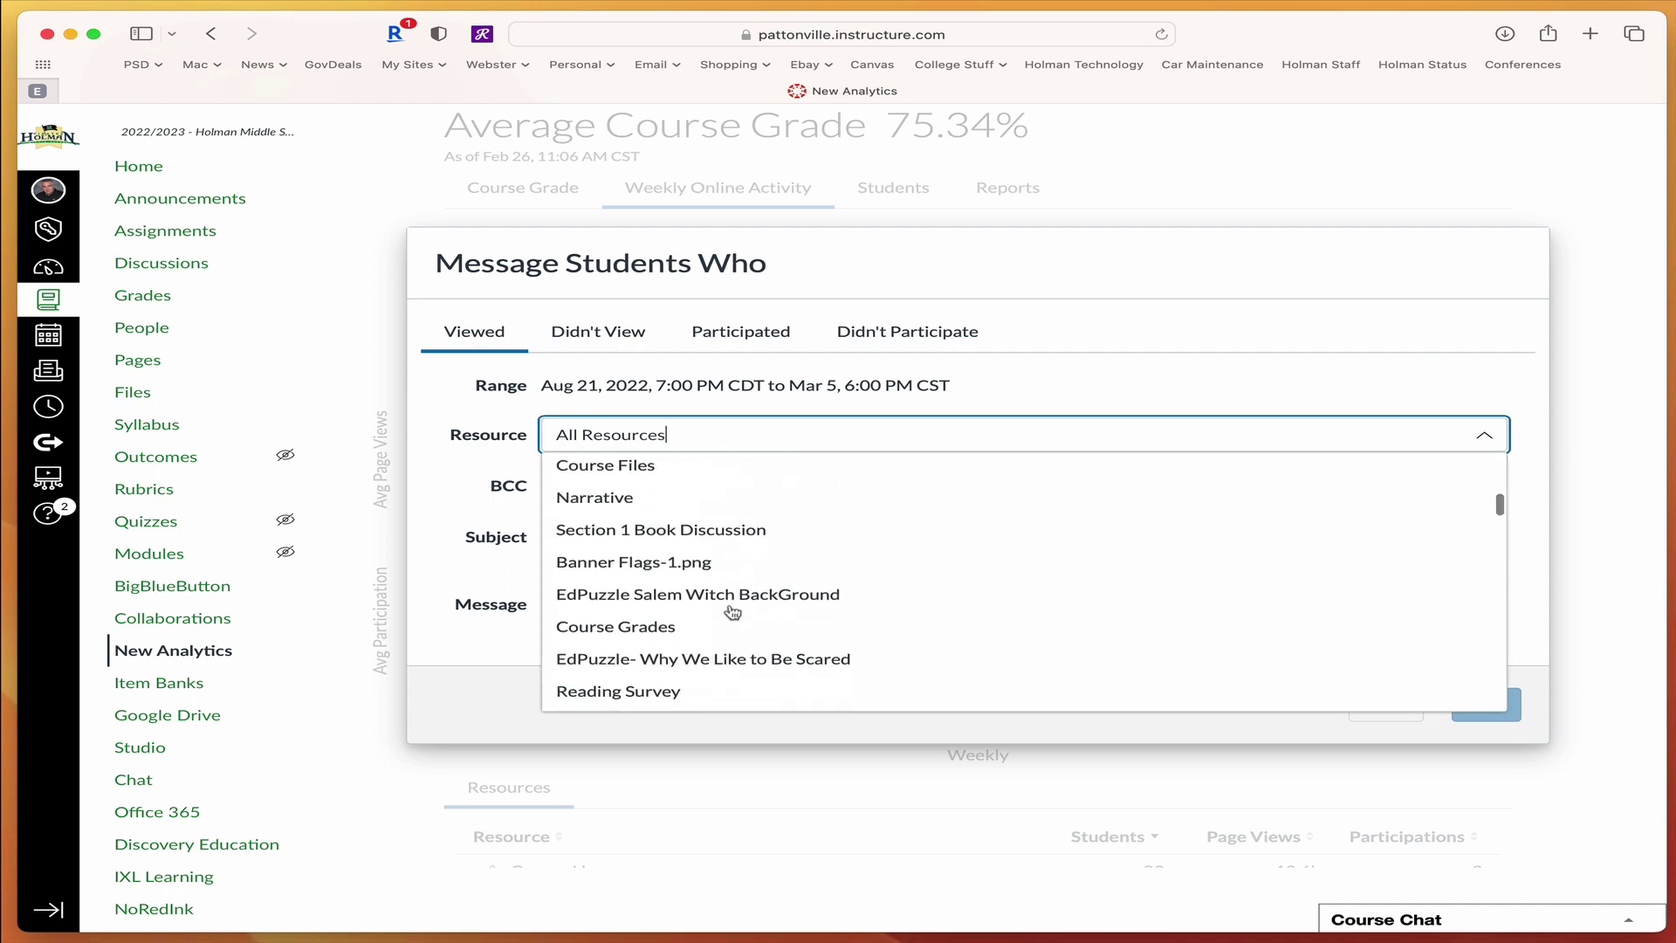
{"action": "scroll", "coordinate": [731, 612], "scroll_direction": "down", "scroll_amount": 15}
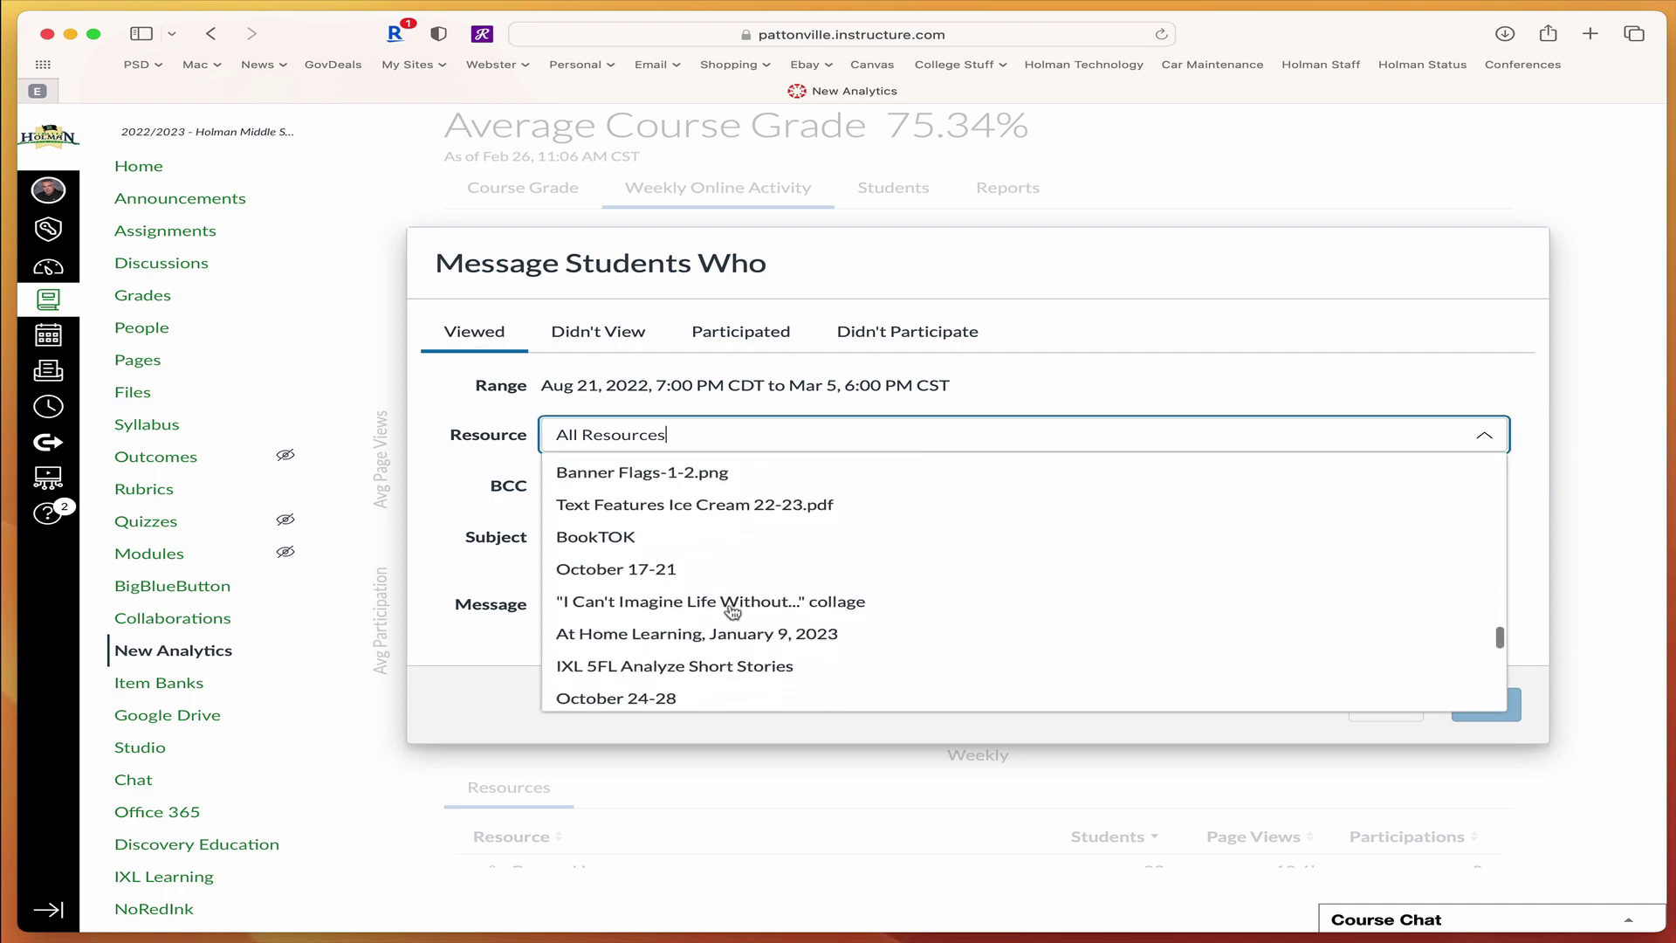
{"action": "scroll", "coordinate": [731, 611], "scroll_direction": "down", "scroll_amount": 10}
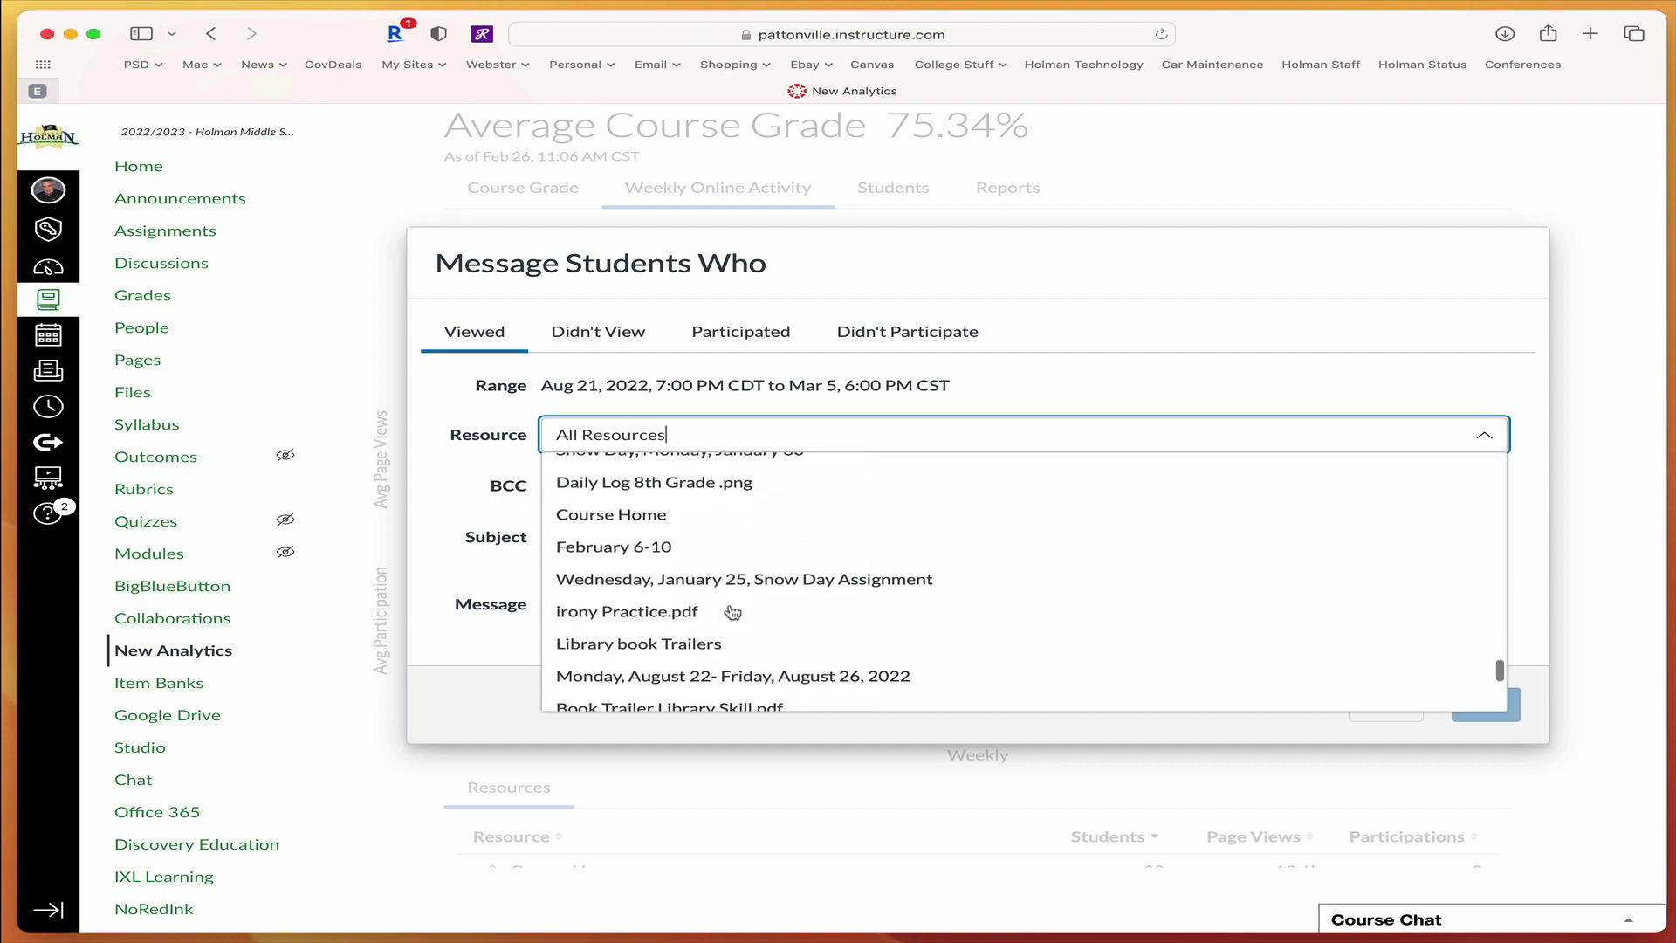
{"action": "scroll", "coordinate": [731, 611], "scroll_direction": "down", "scroll_amount": 10}
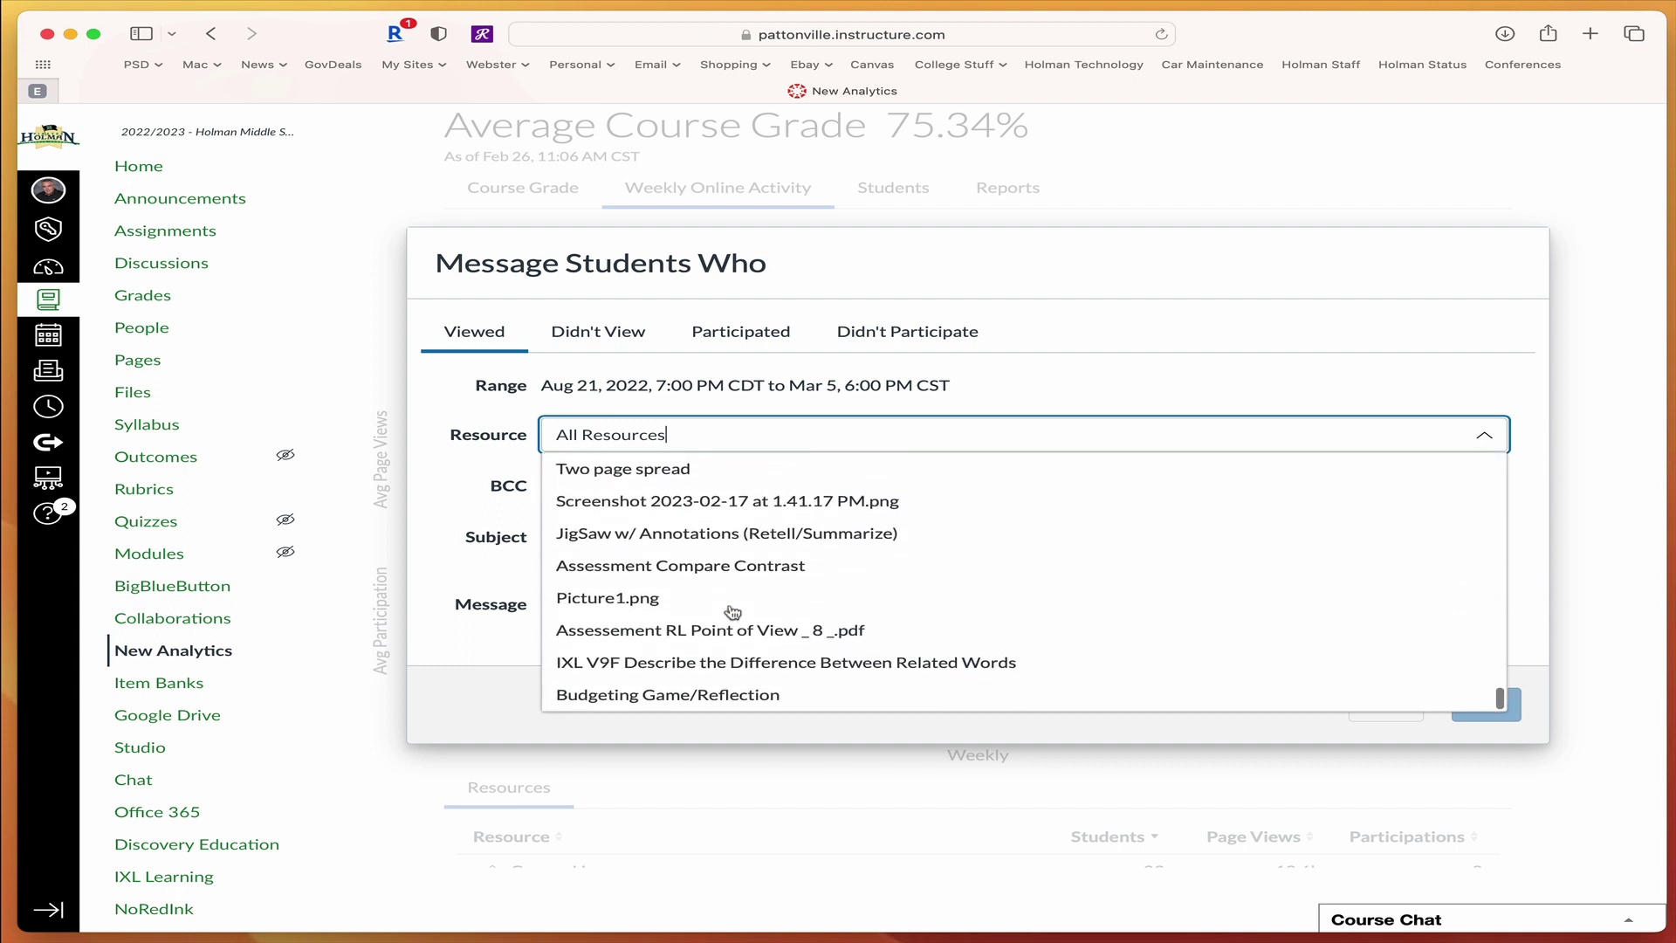
Pick Assessment Compare Contrast, compare Didn't View, Participated and Didn't Participate counts, then close and go Home
{"action": "left_click", "coordinate": [756, 564]}
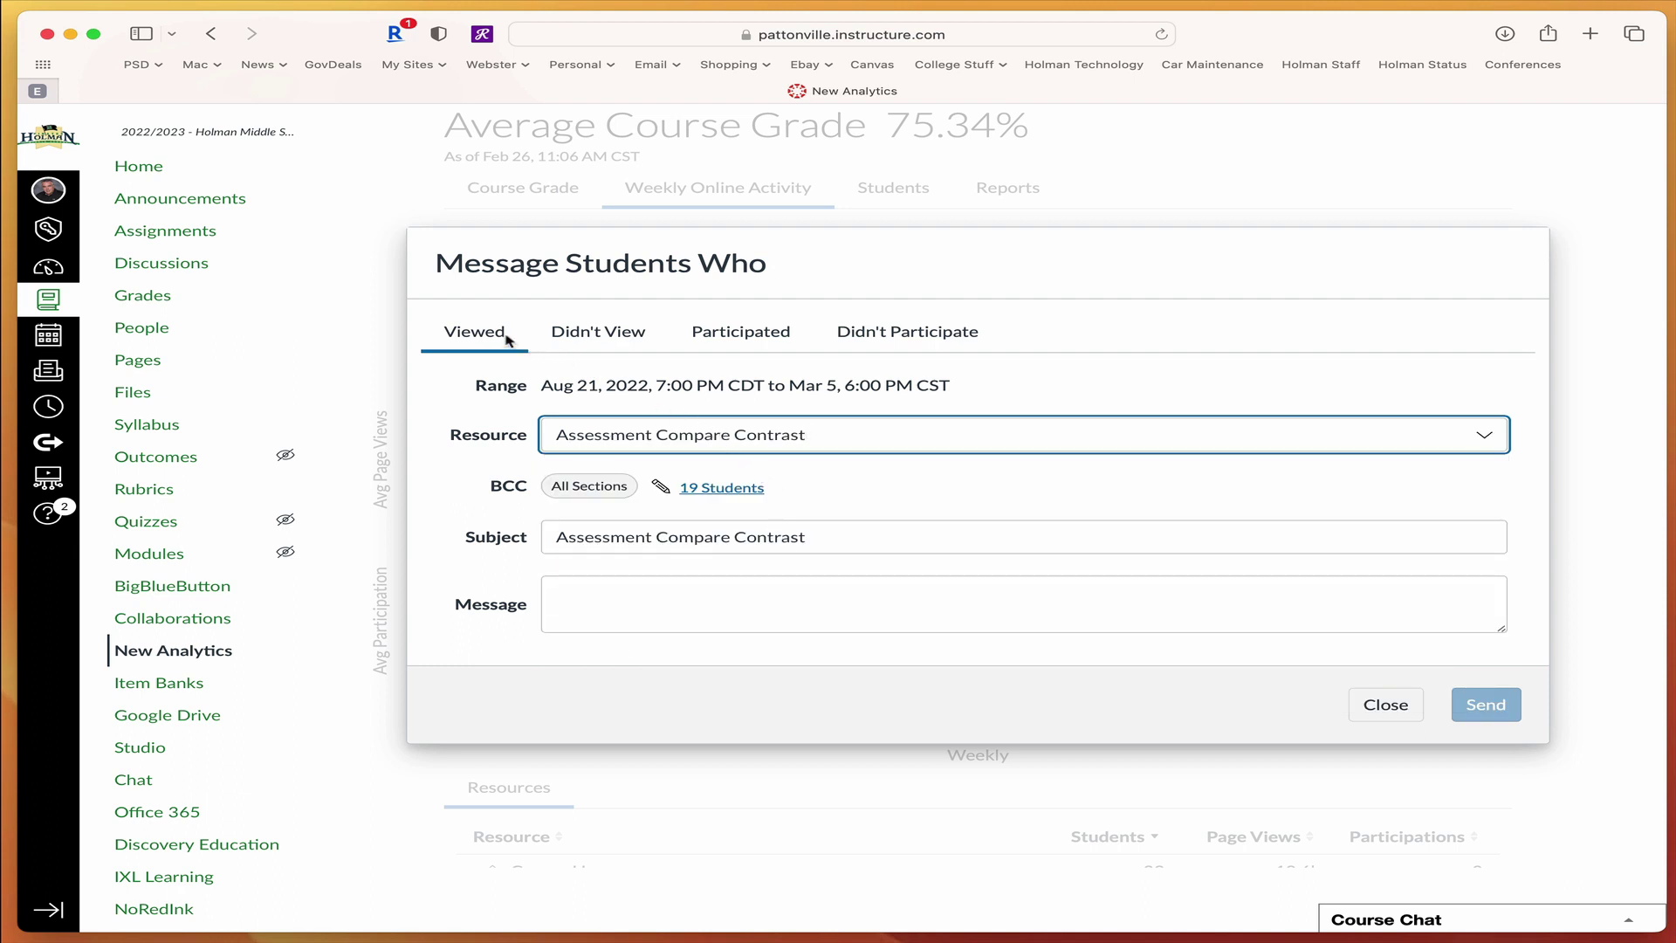
{"action": "left_click", "coordinate": [596, 333]}
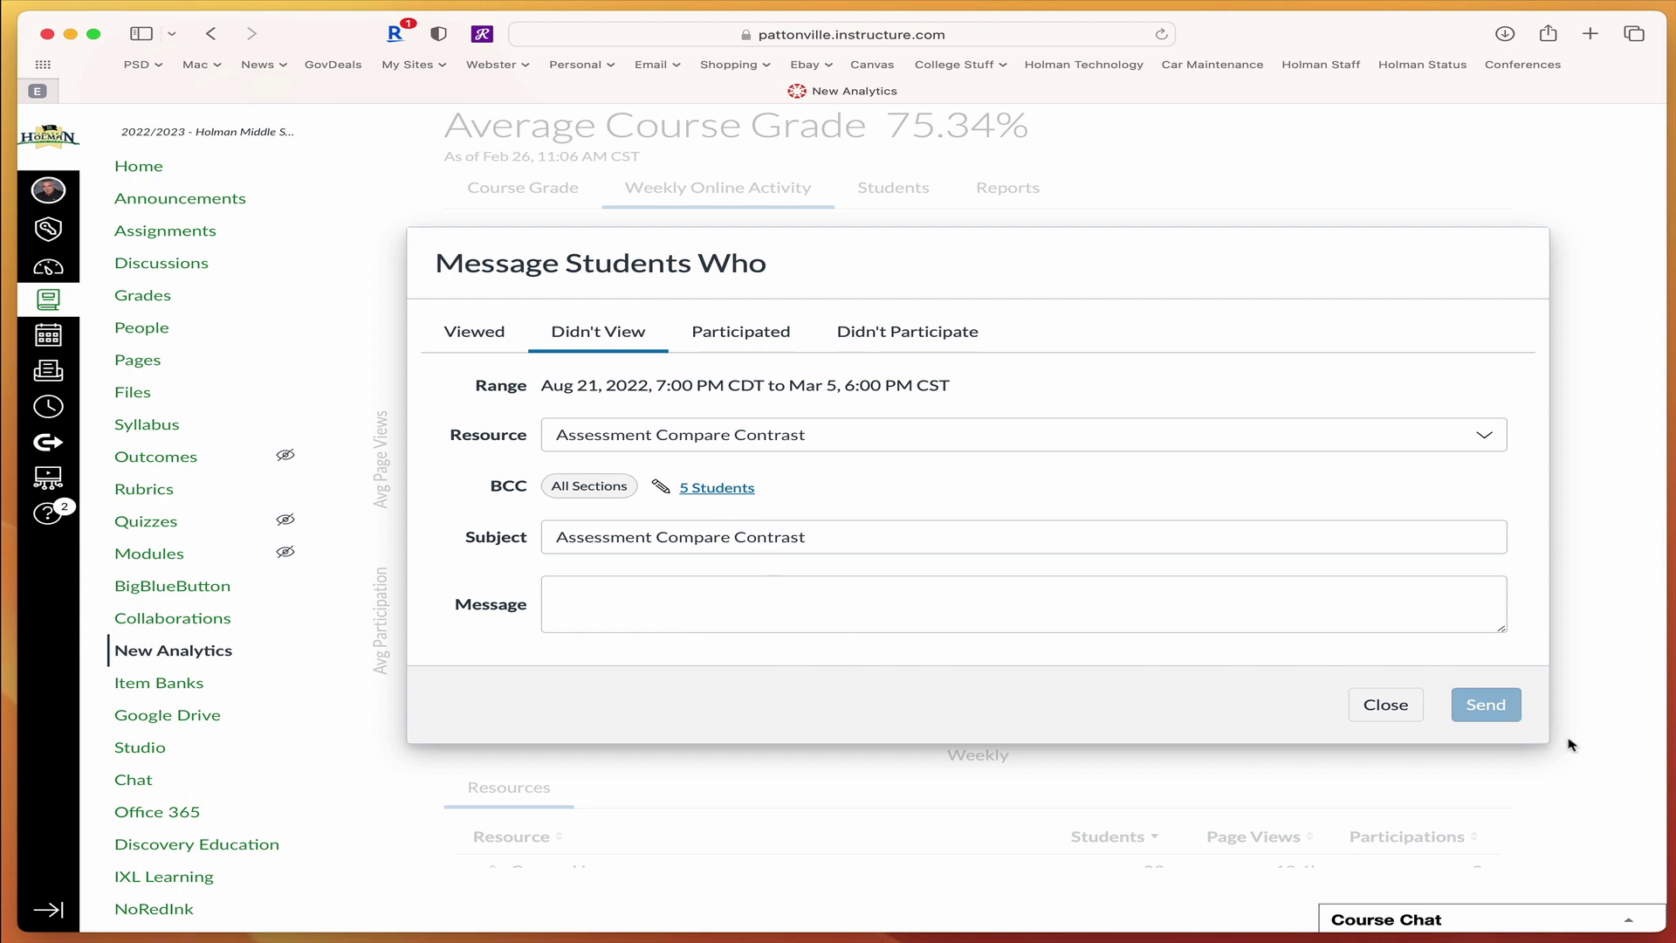
{"action": "left_click", "coordinate": [768, 349]}
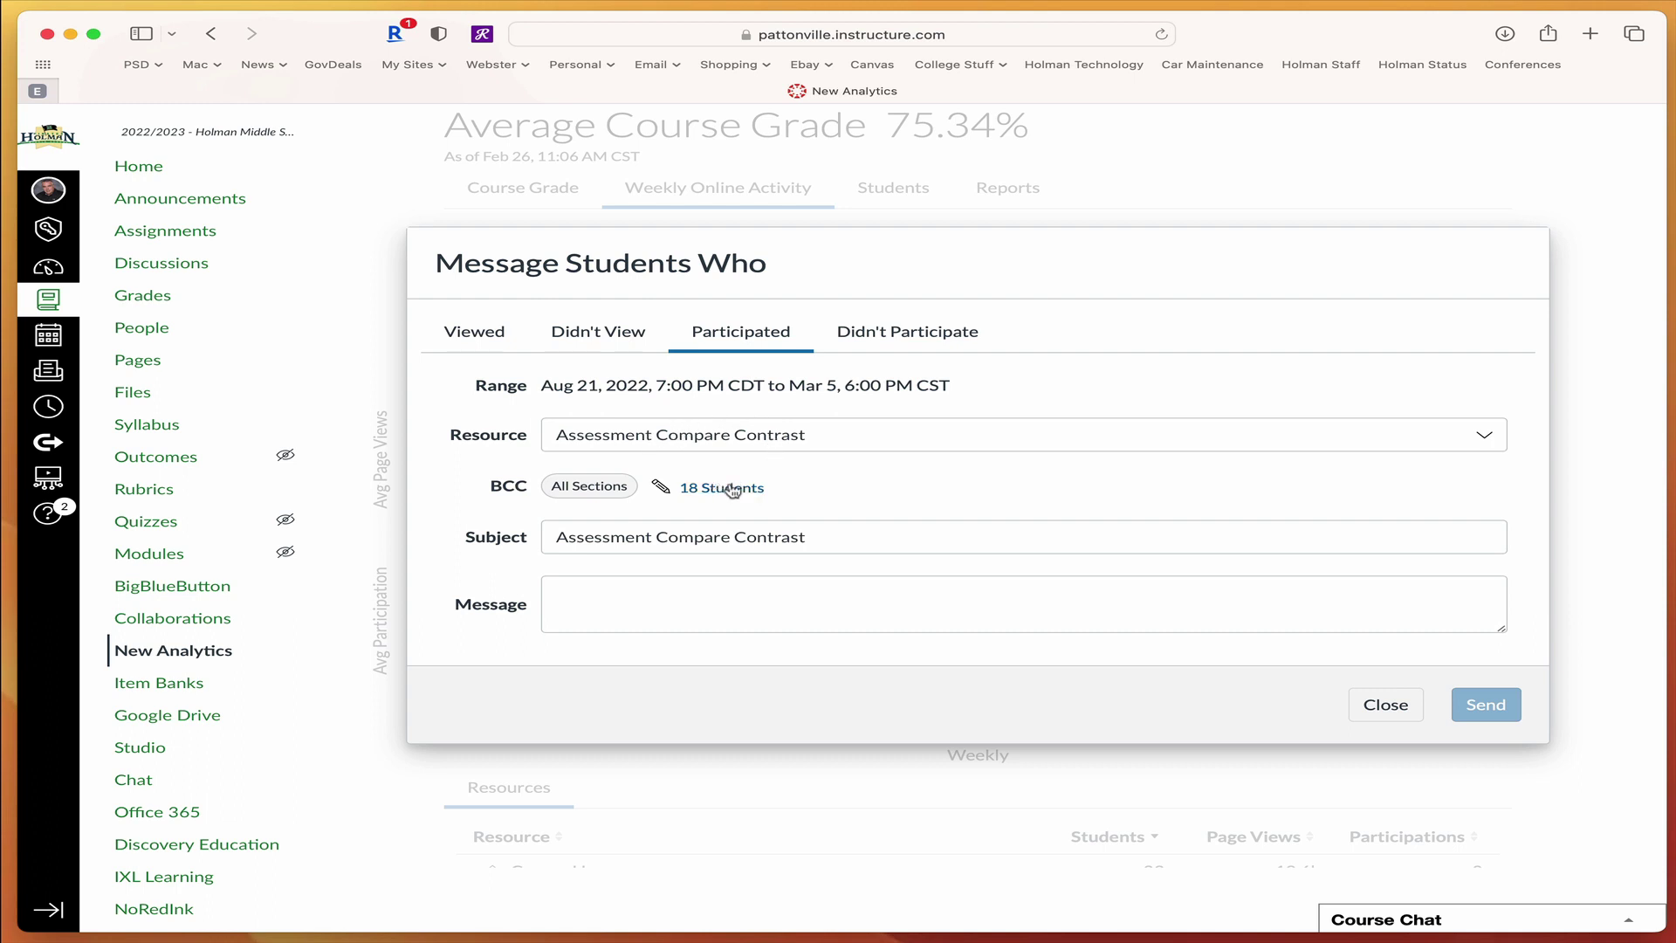
{"action": "left_click", "coordinate": [899, 337]}
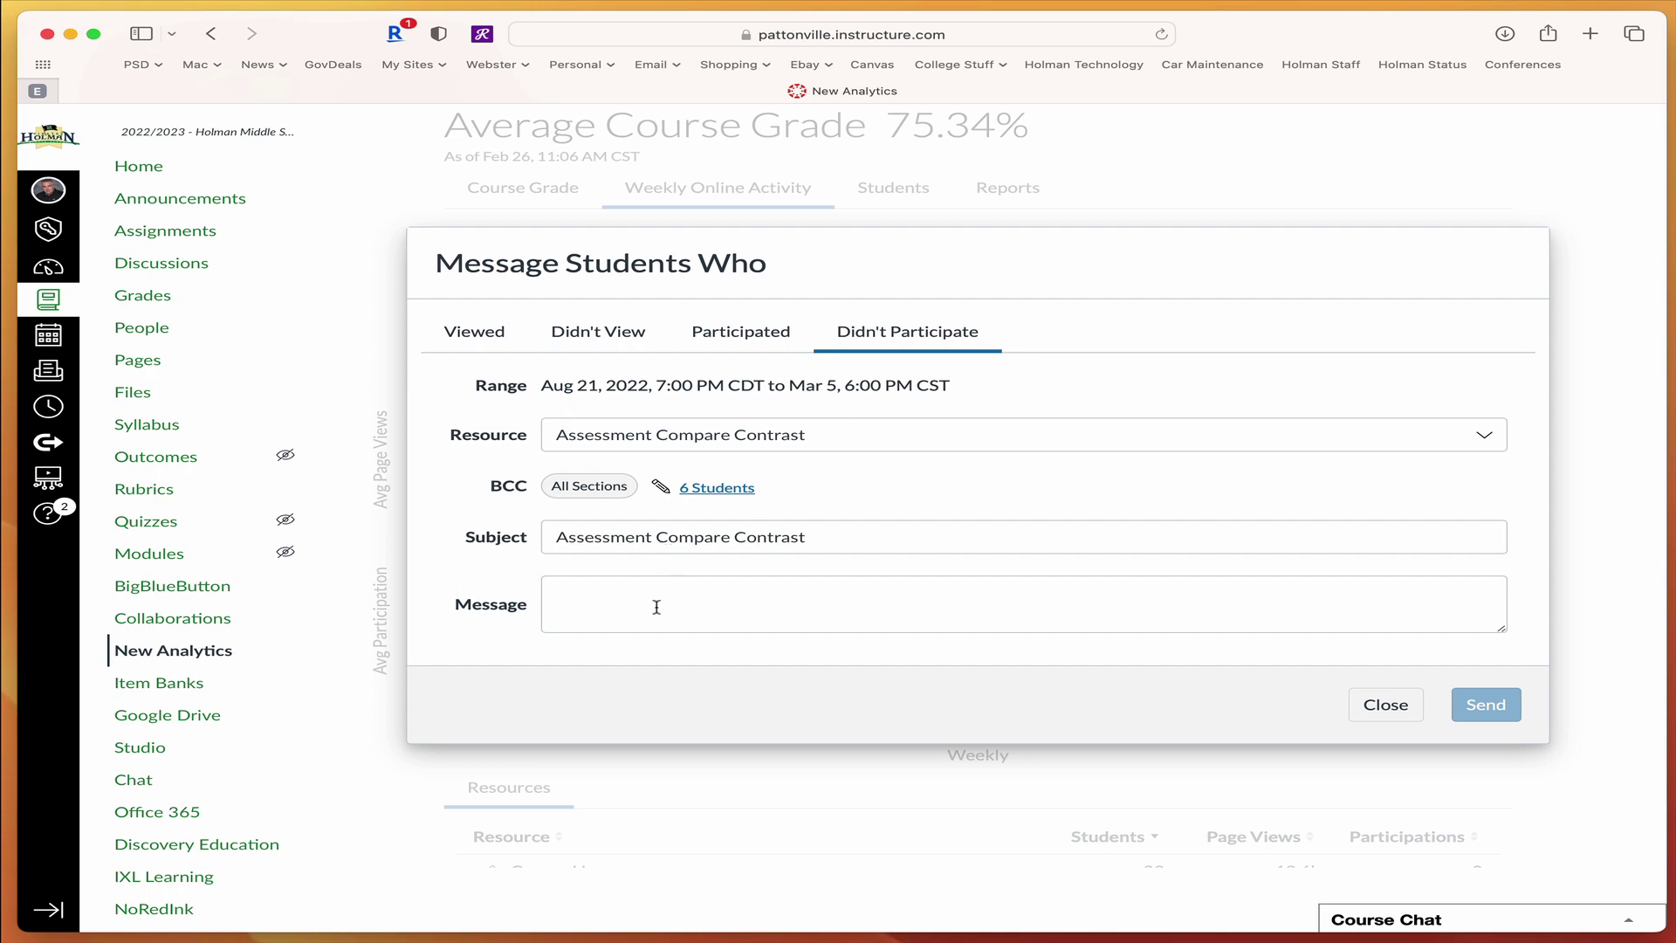
{"action": "left_click", "coordinate": [1394, 713]}
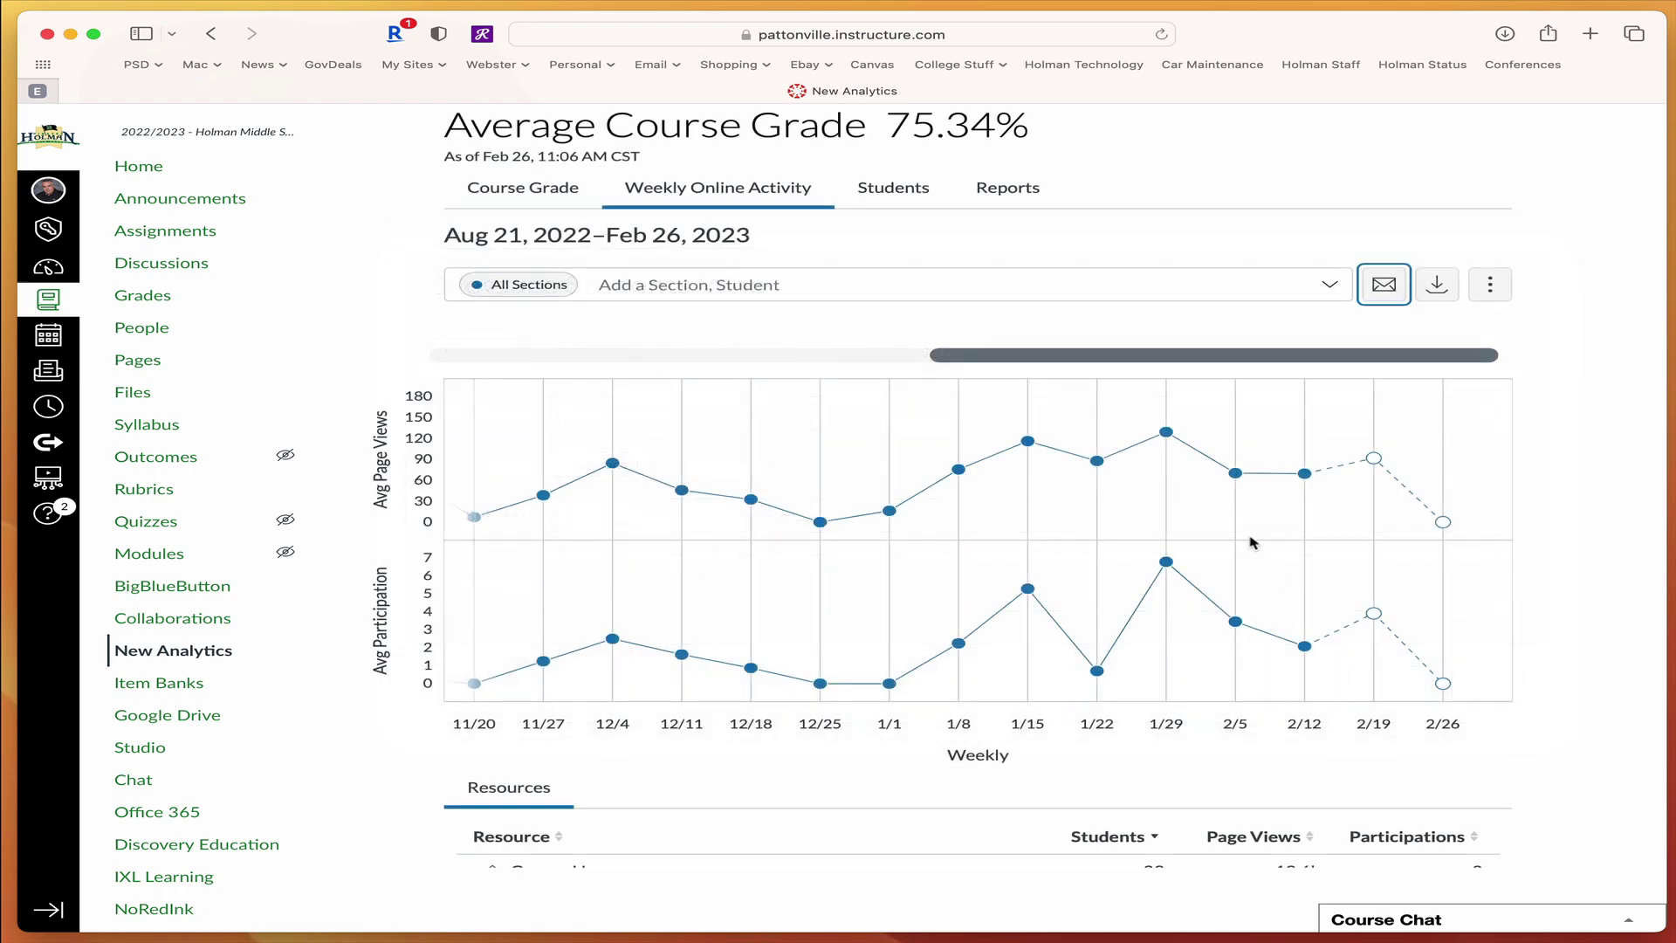
{"action": "left_click", "coordinate": [140, 166]}
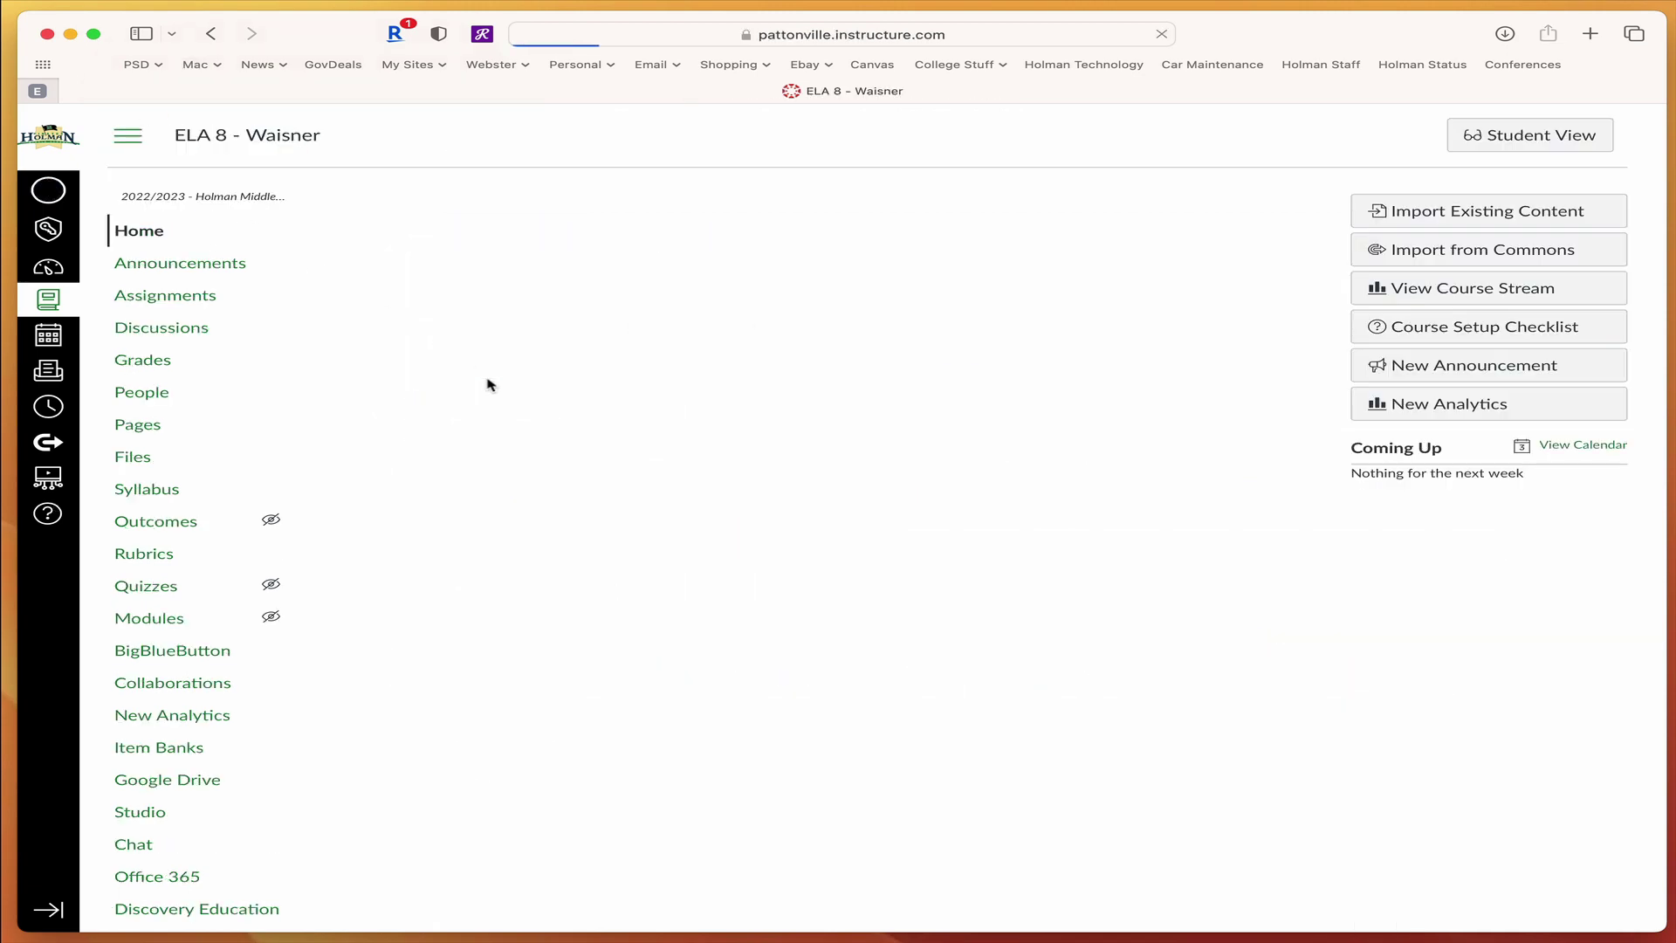